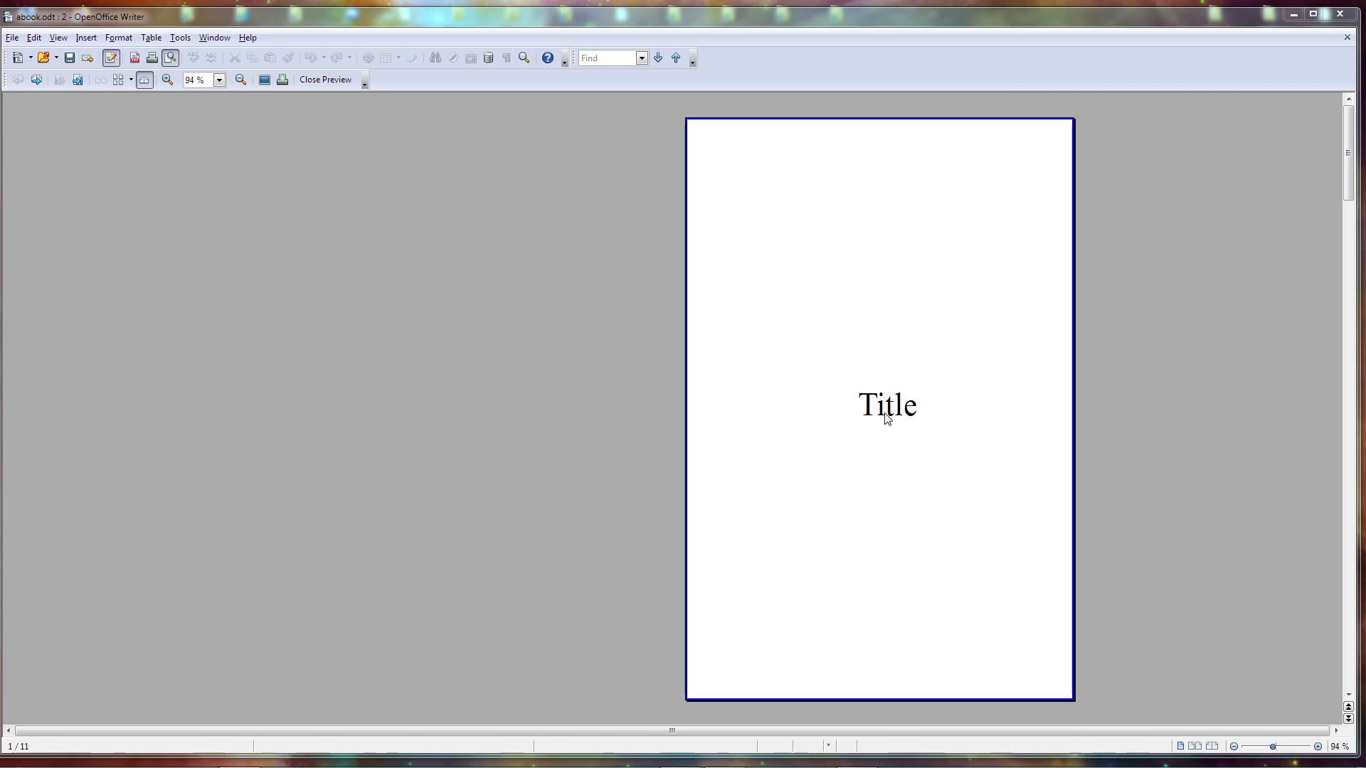
Examine the book layout in the page preview, from the title pages through the table of contents to chapter one.
scroll(847, 407, down, 2)
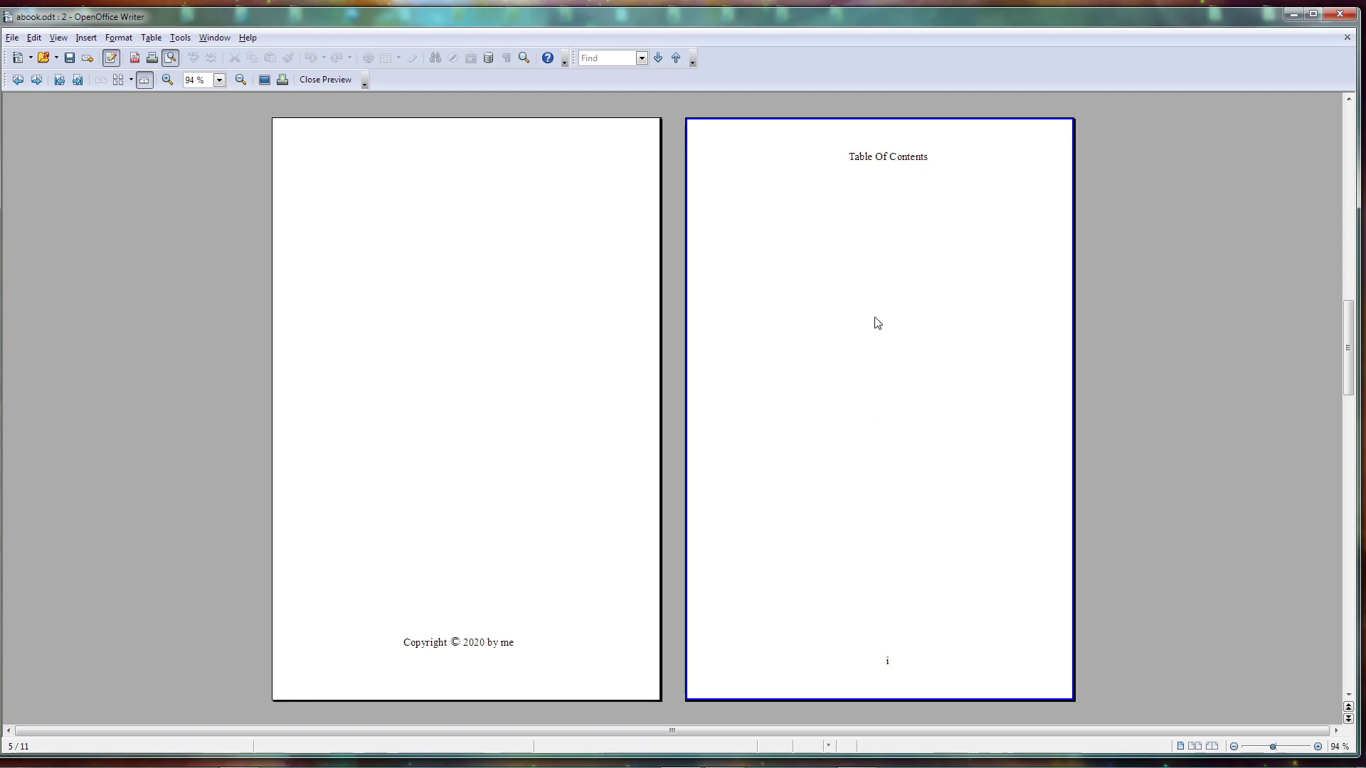
scroll(875, 331, up, 1)
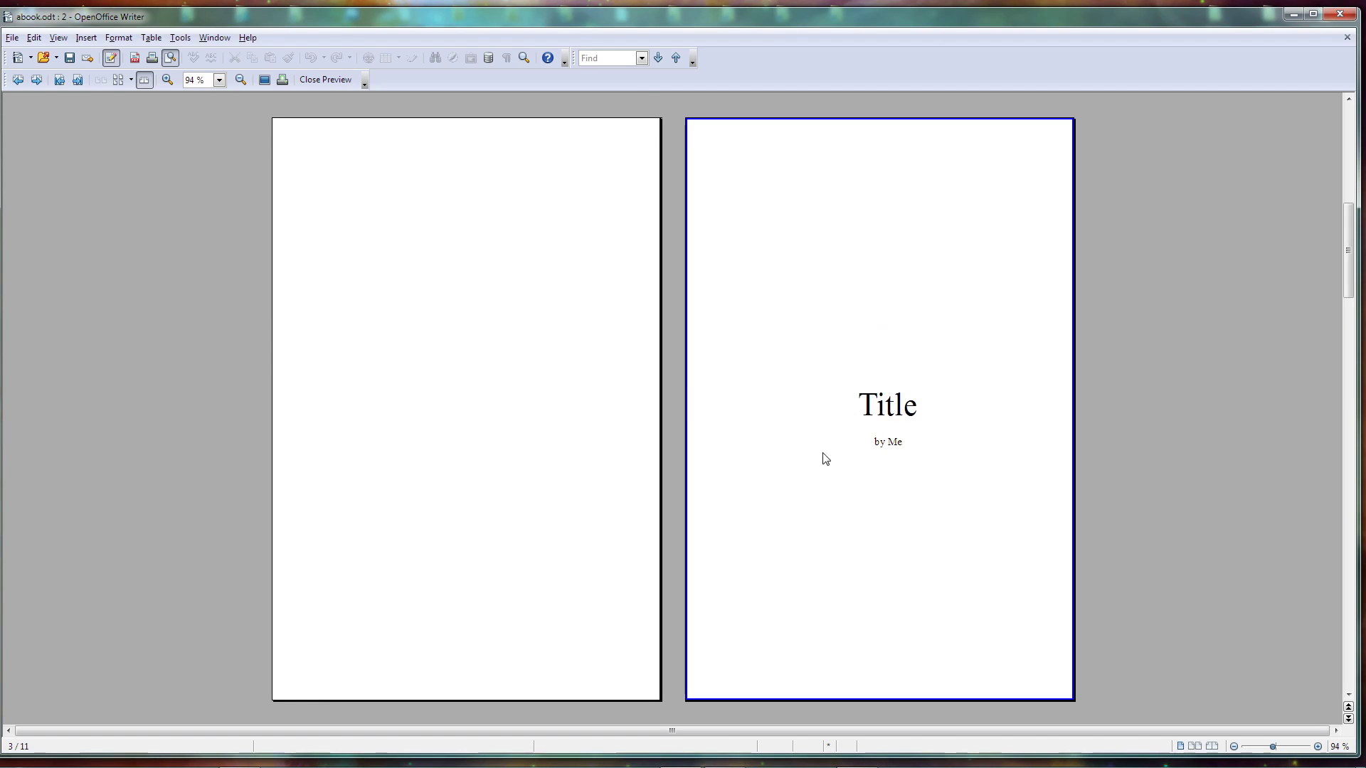
scroll(825, 452, down, 1)
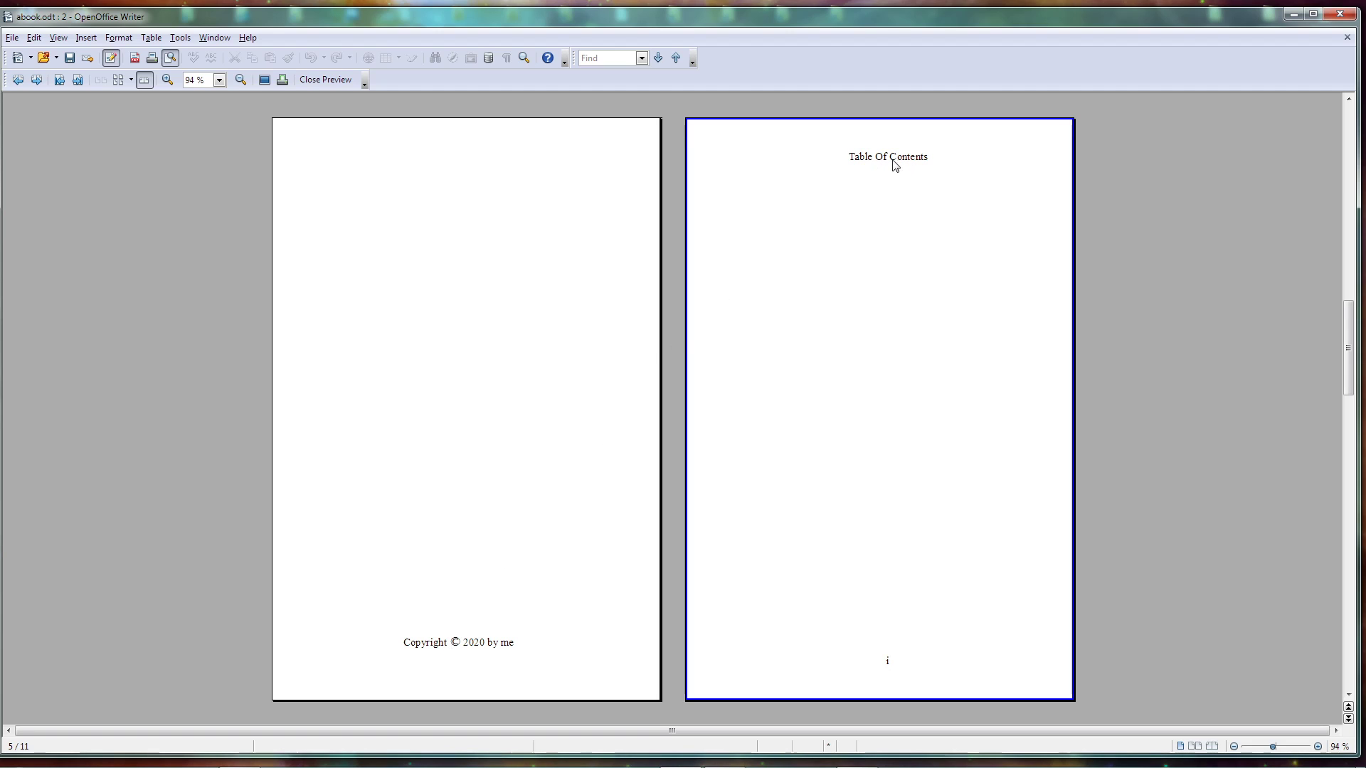
scroll(856, 353, down, 1)
scroll(662, 349, down, 2)
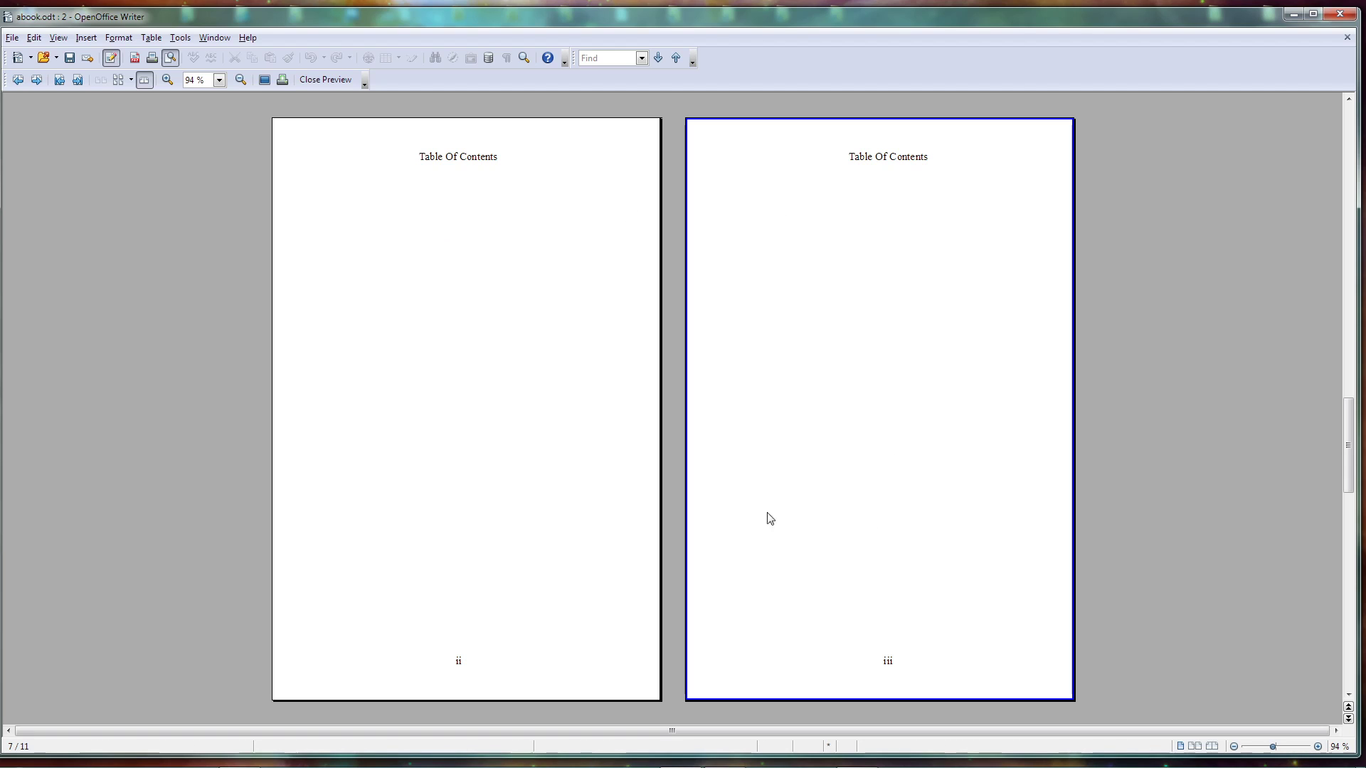
scroll(829, 569, down, 1)
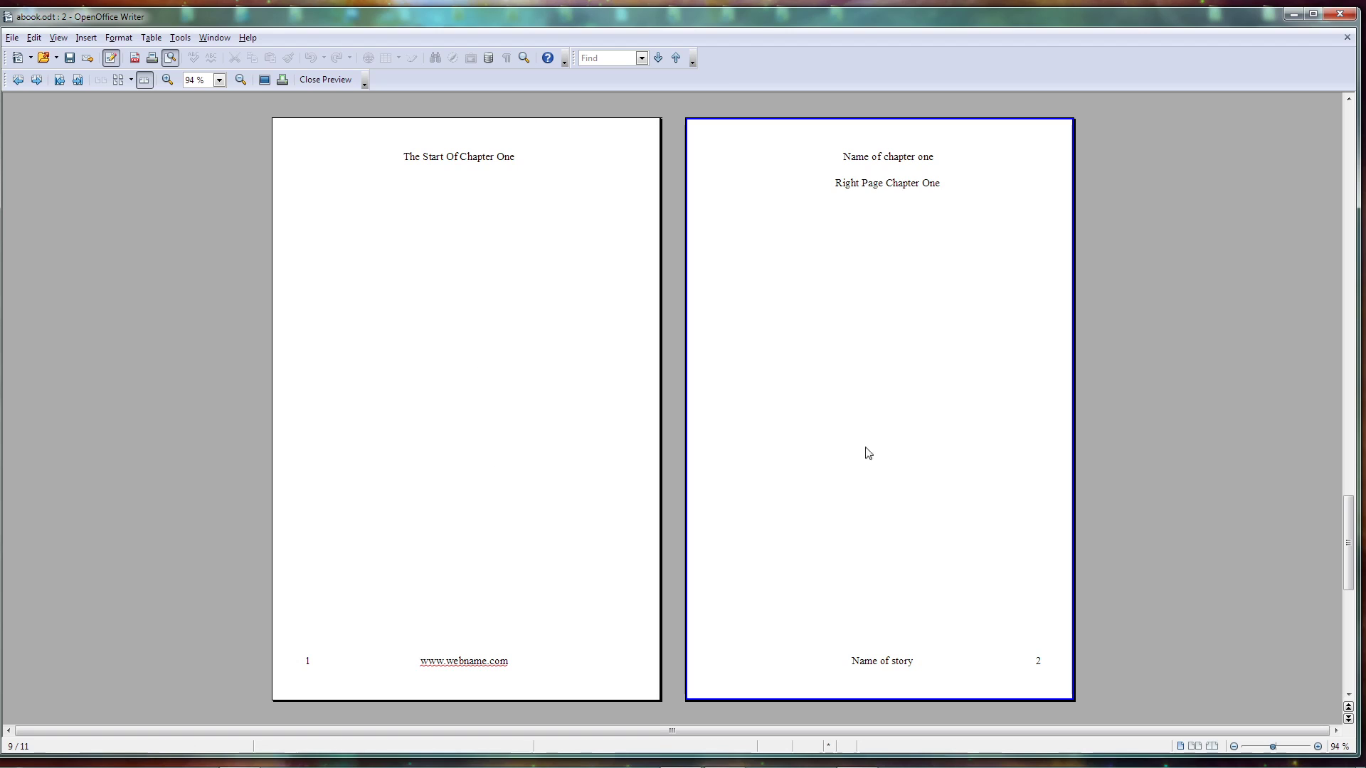
scroll(891, 483, down, 1)
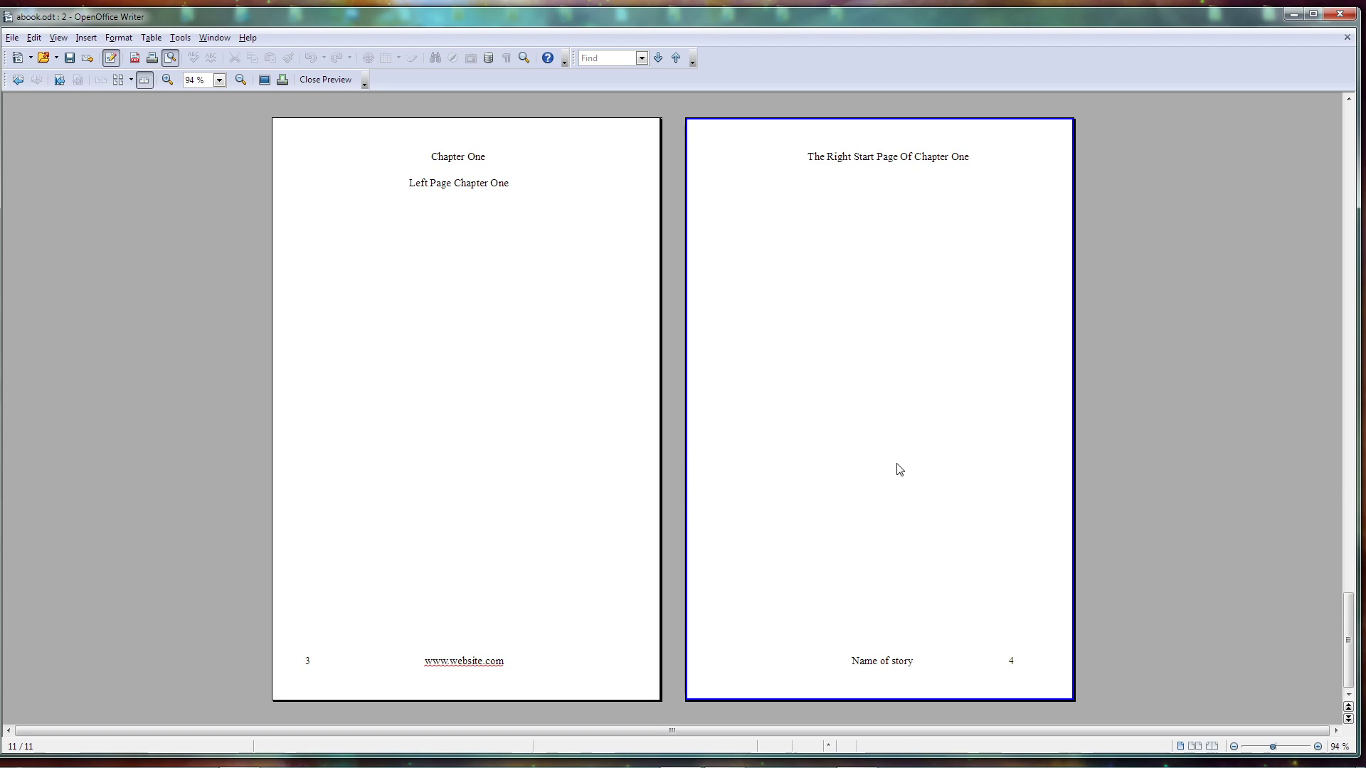
key(ctrl+Home)
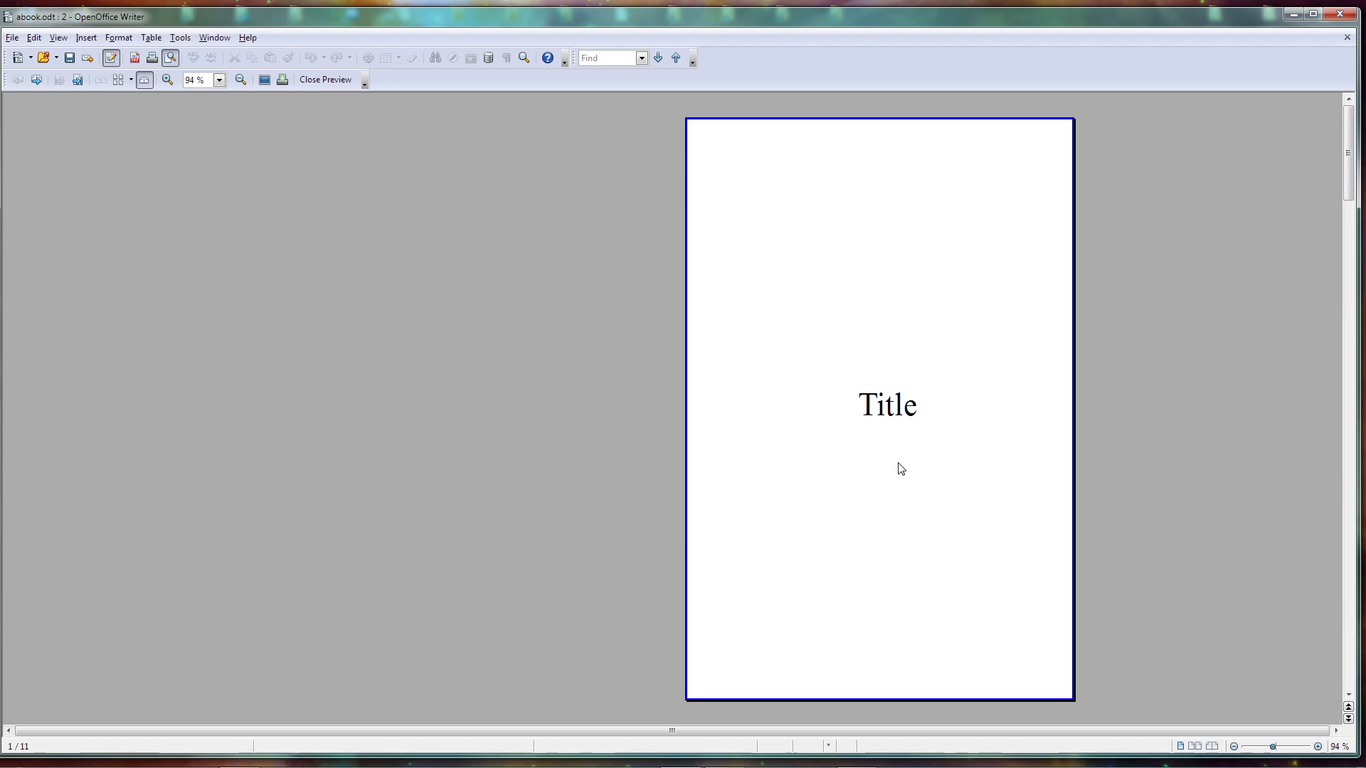
Close the page preview and turn on the display of nonprinting characters in the document.
click(324, 80)
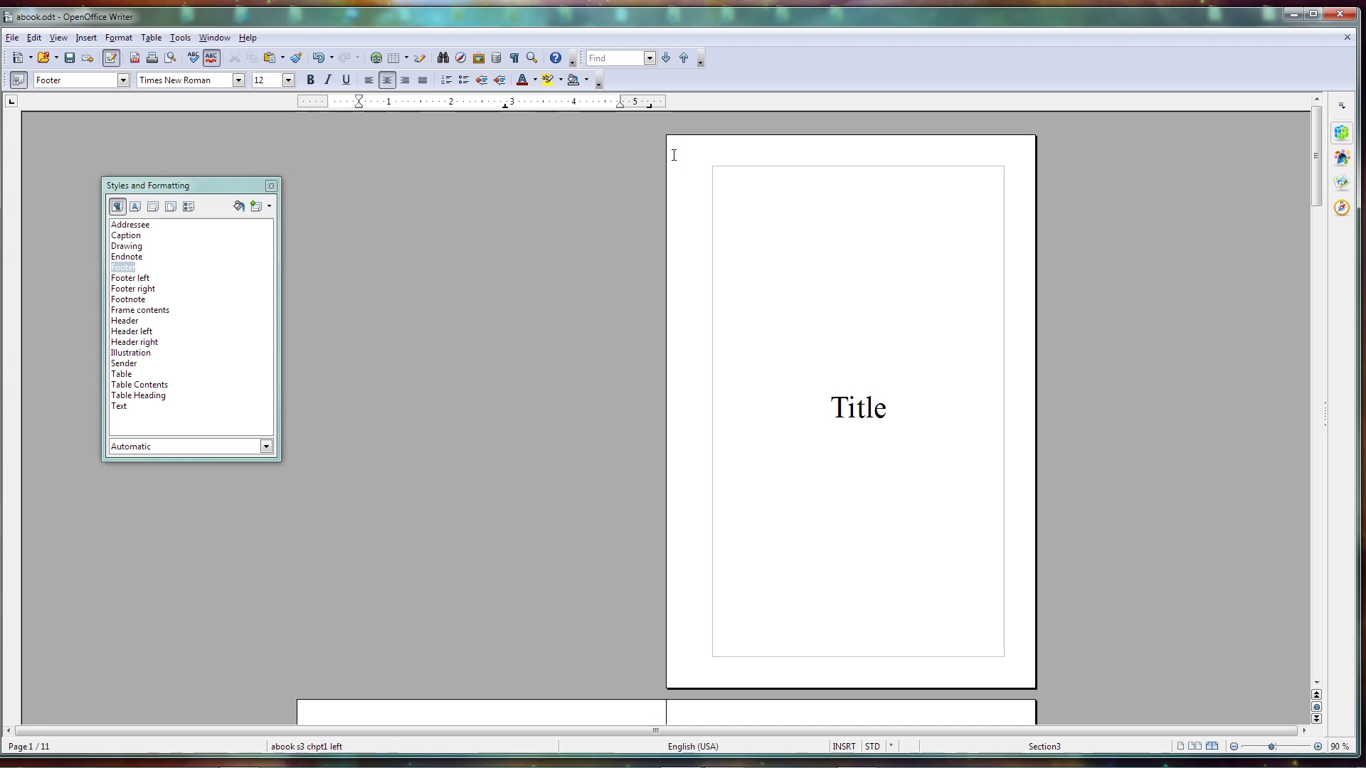
scroll(887, 539, down, 10)
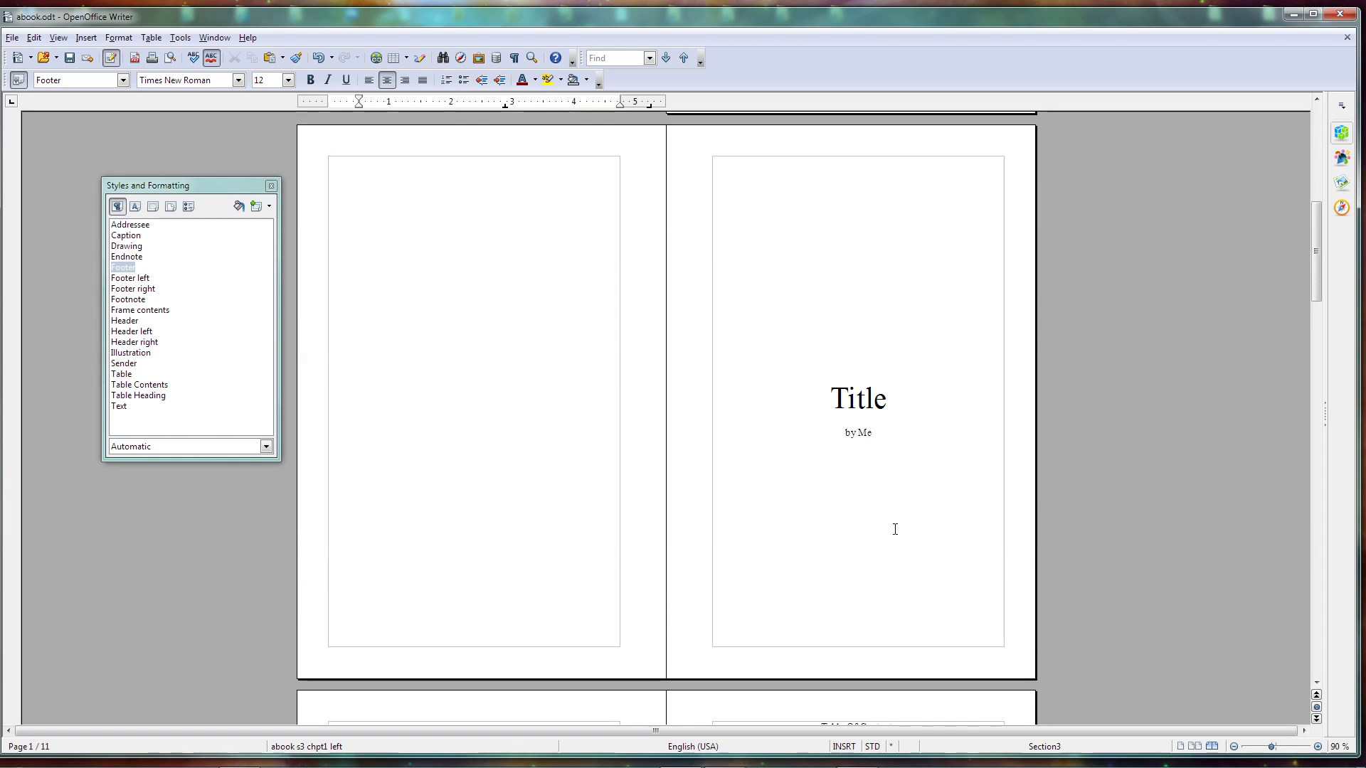
scroll(895, 412, down, 2)
scroll(829, 481, up, 8)
scroll(816, 446, down, 5)
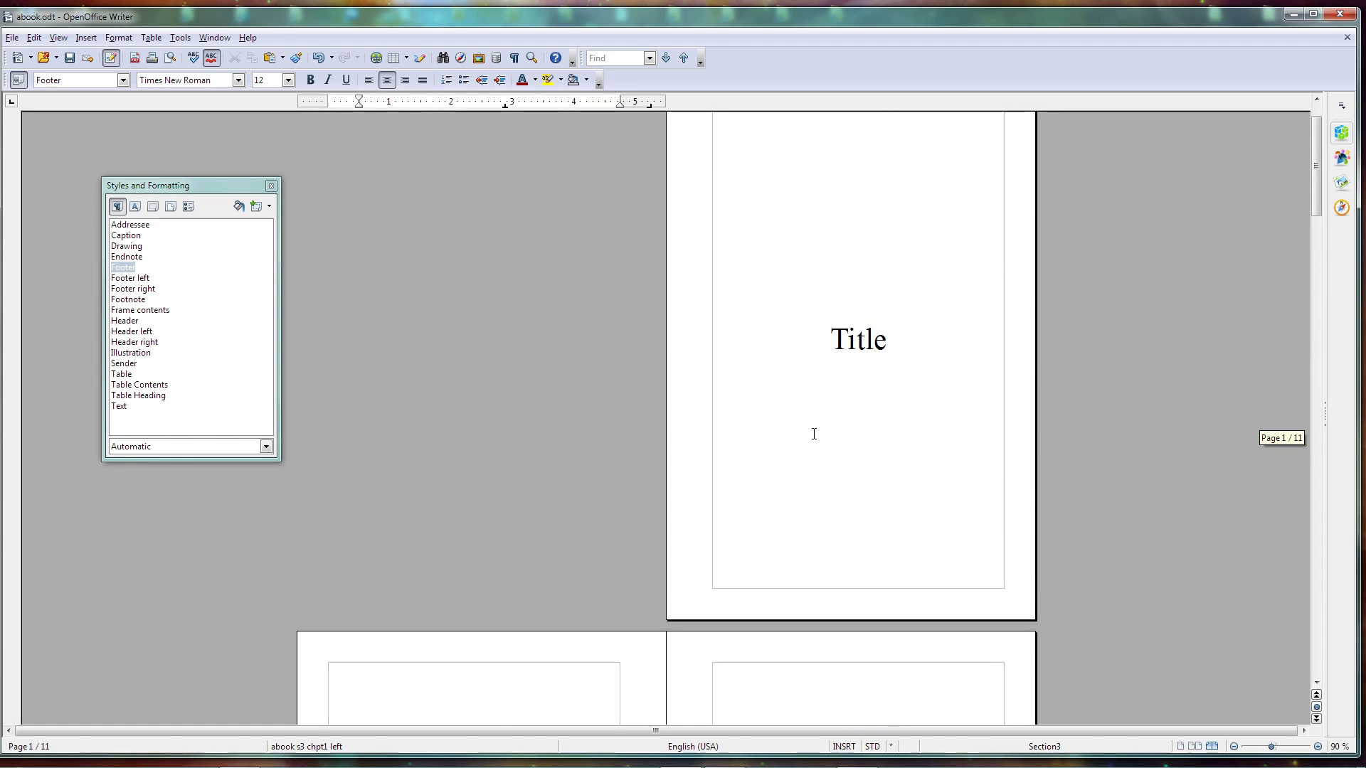
scroll(816, 441, up, 3)
scroll(817, 438, down, 6)
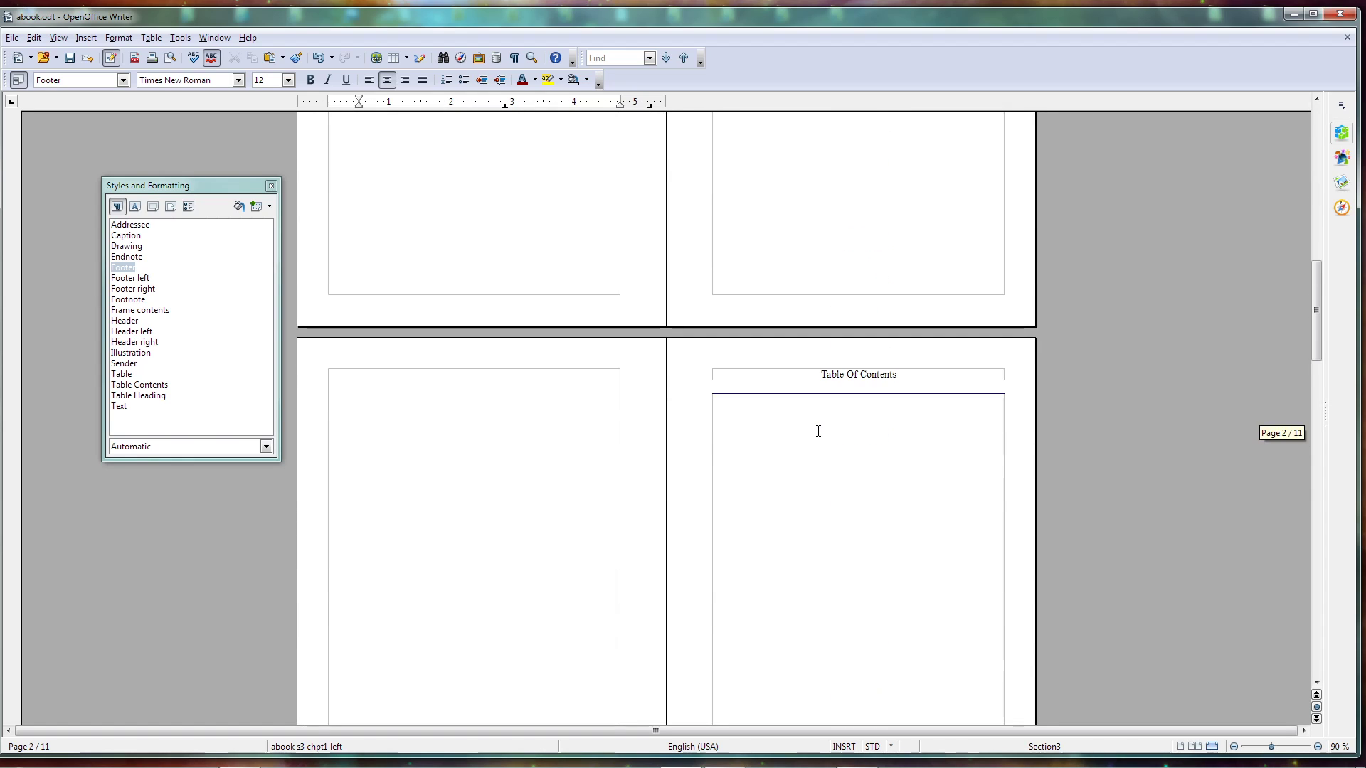
scroll(818, 431, down, 6)
scroll(813, 430, down, 3)
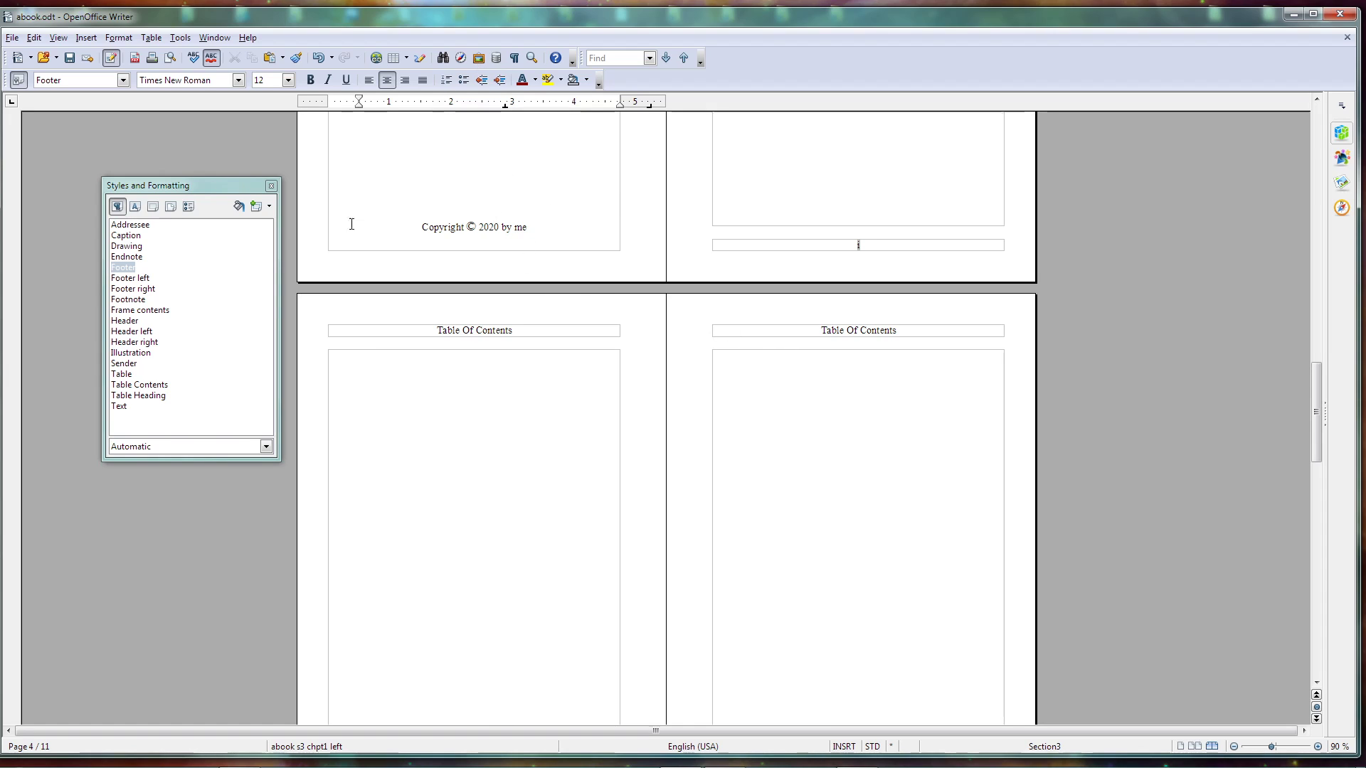
click(515, 59)
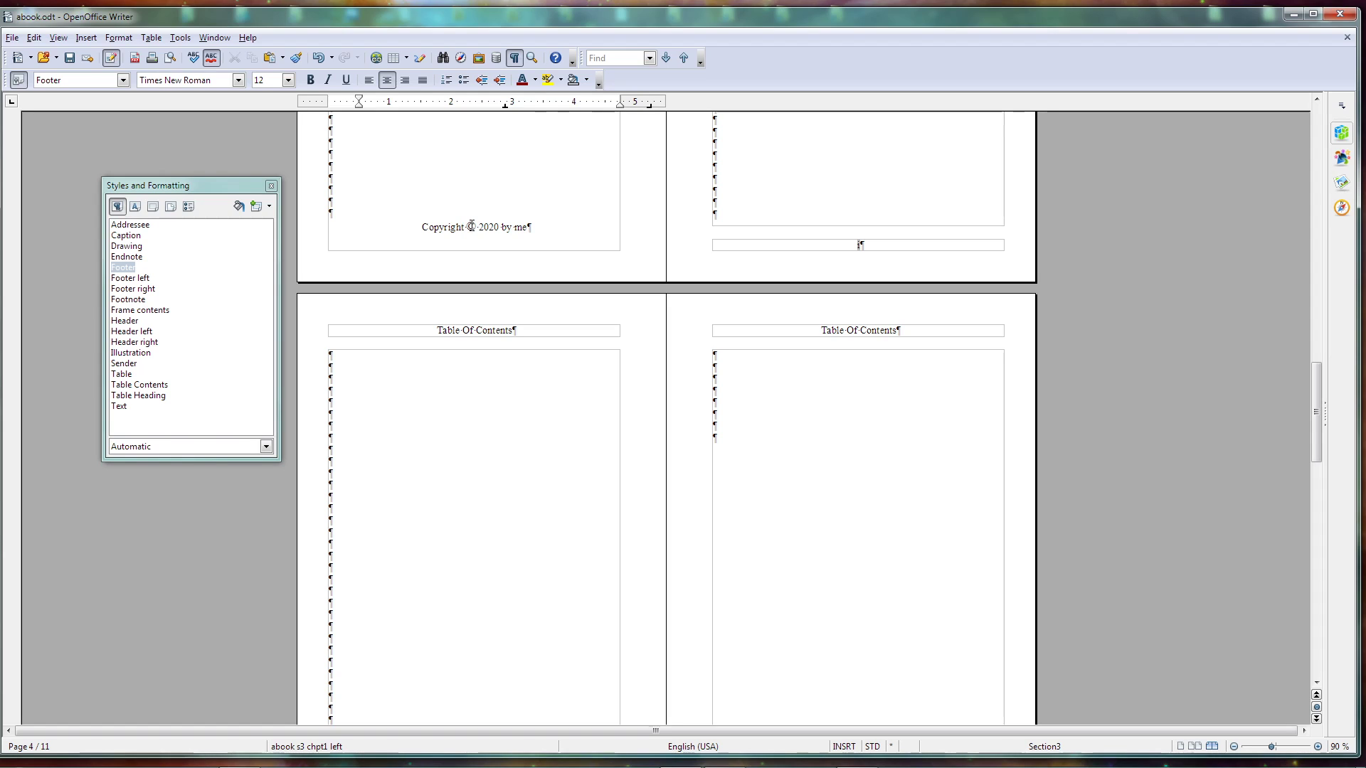
Insert a © symbol on an empty line above the copyright notice and set its font size to 15.
click(329, 190)
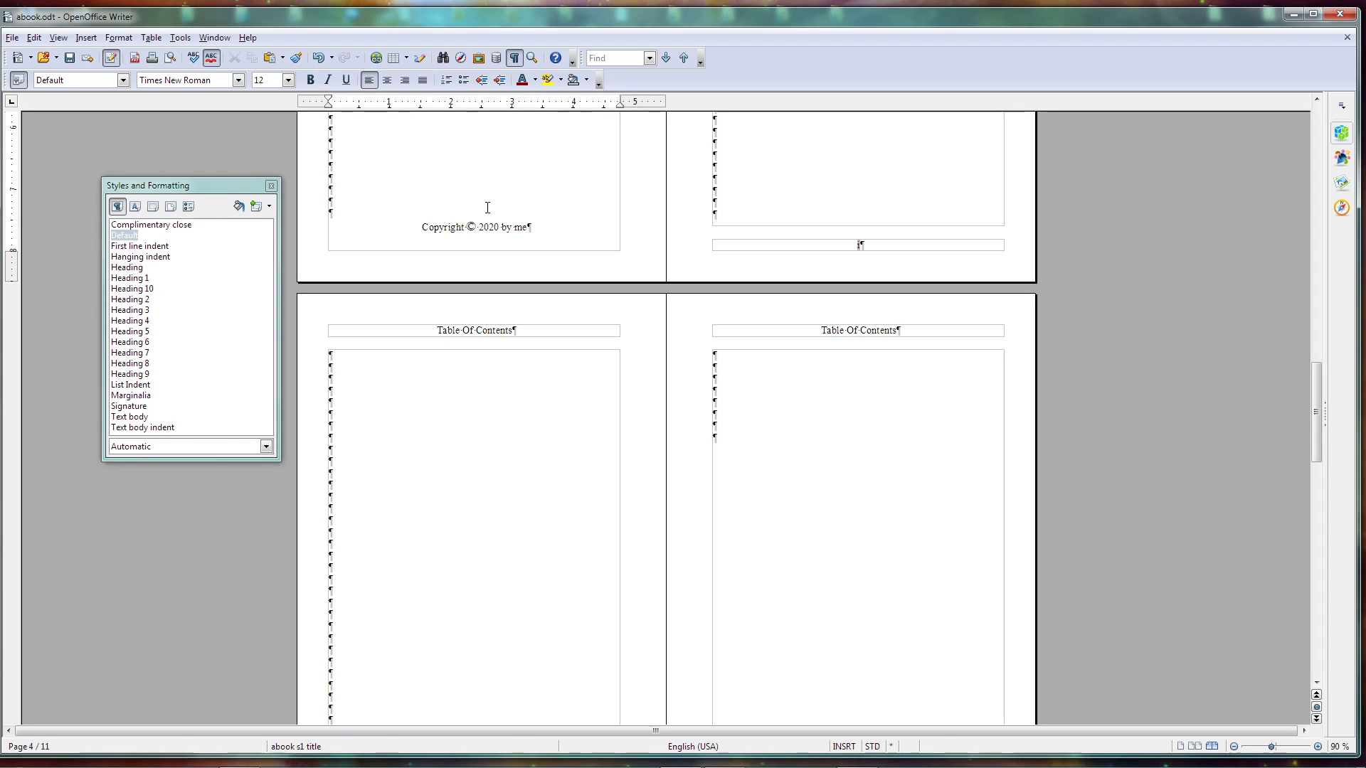
text(©)
double_click(332, 189)
click(289, 80)
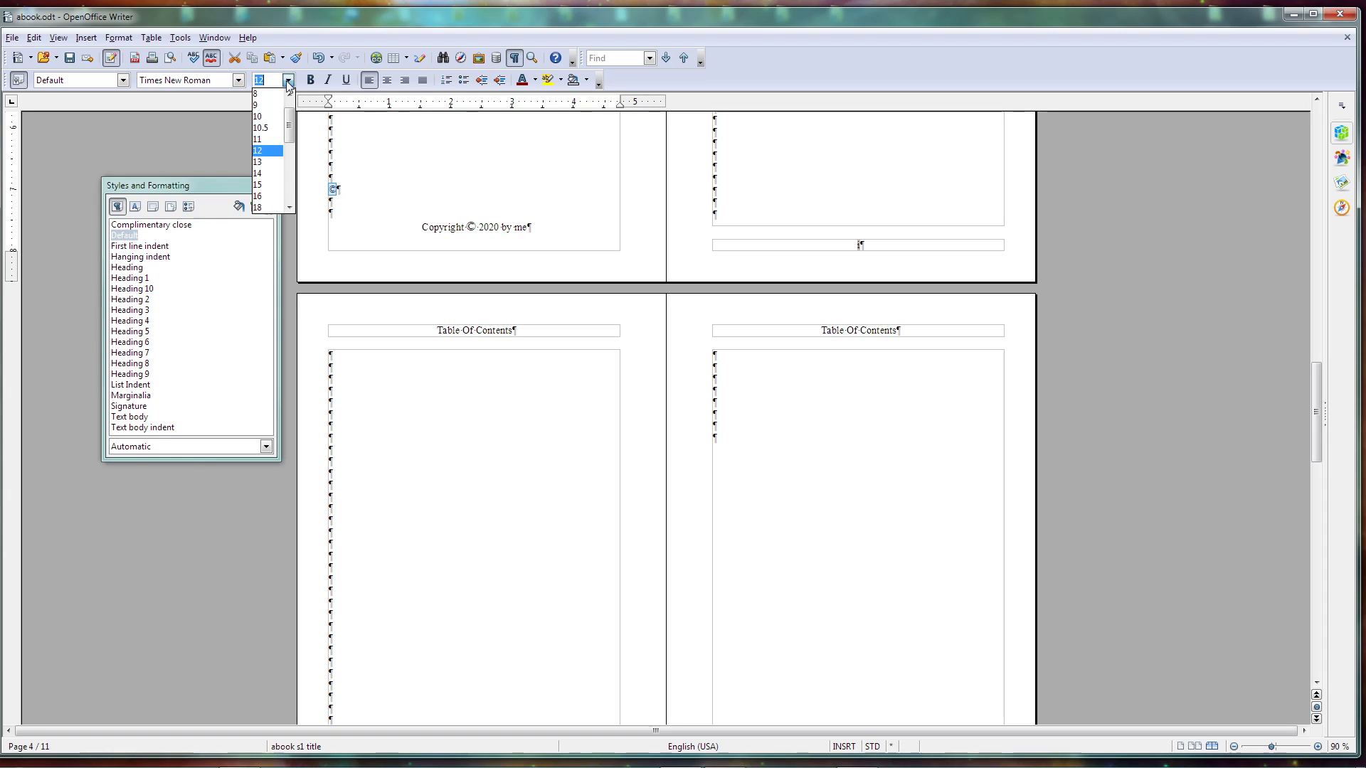
click(267, 185)
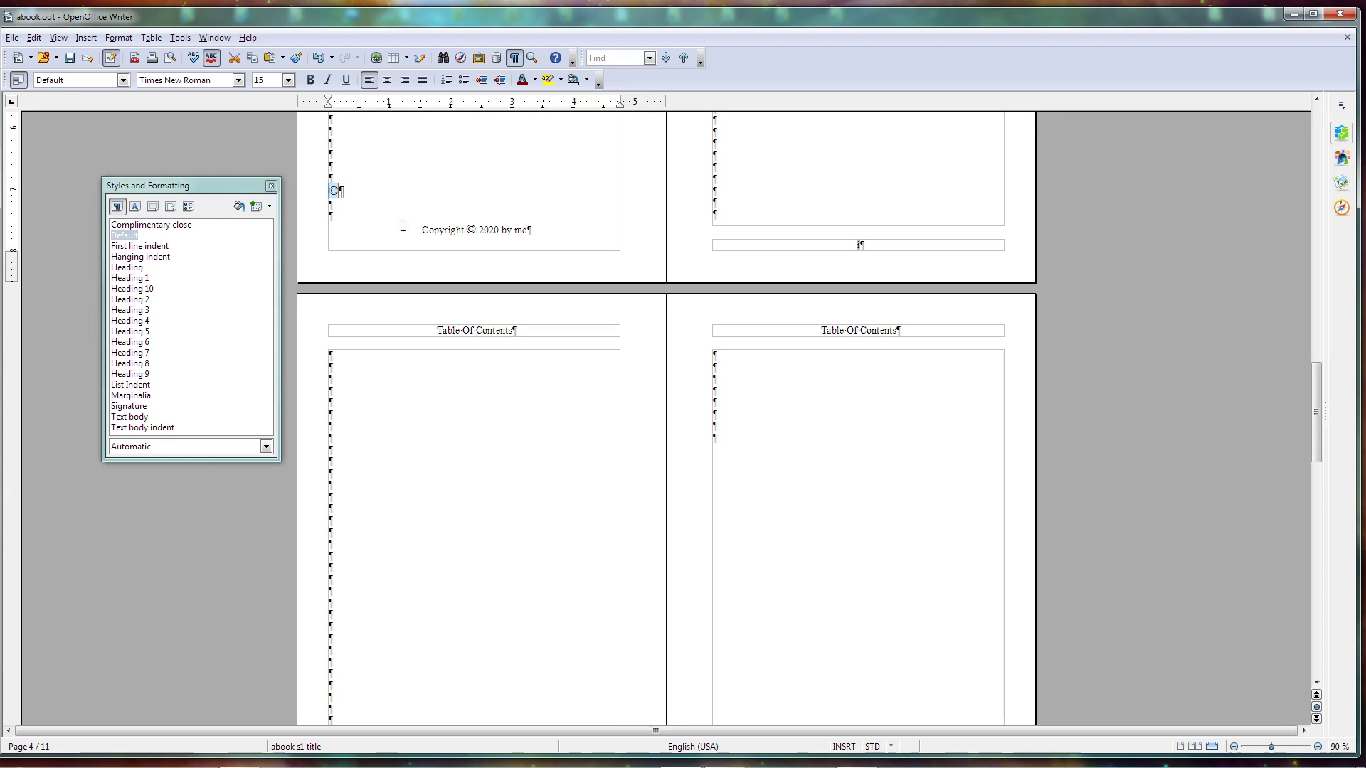
Compare with the © in the copyright notice and delete the extra © symbol above it.
click(470, 229)
double_click(471, 229)
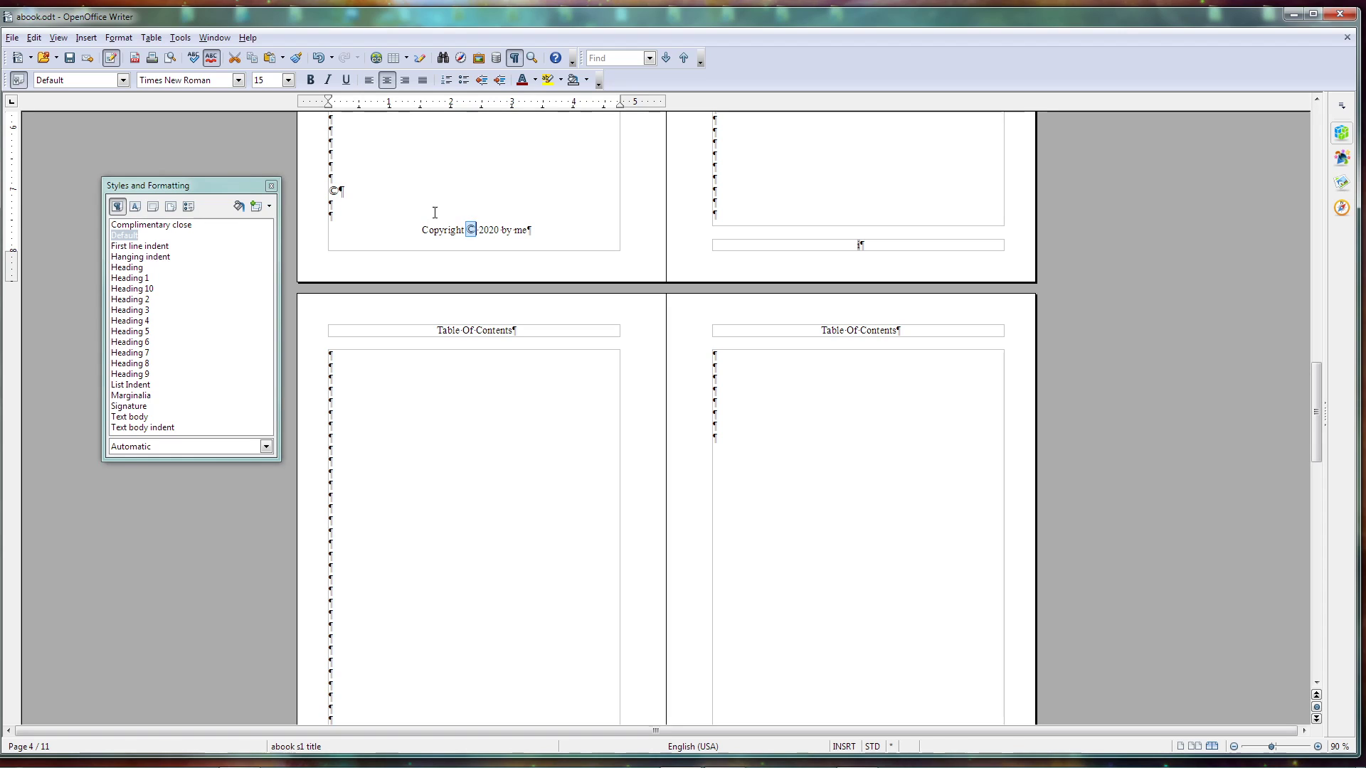
drag(433, 228, 444, 228)
drag(330, 191, 343, 192)
key(Delete)
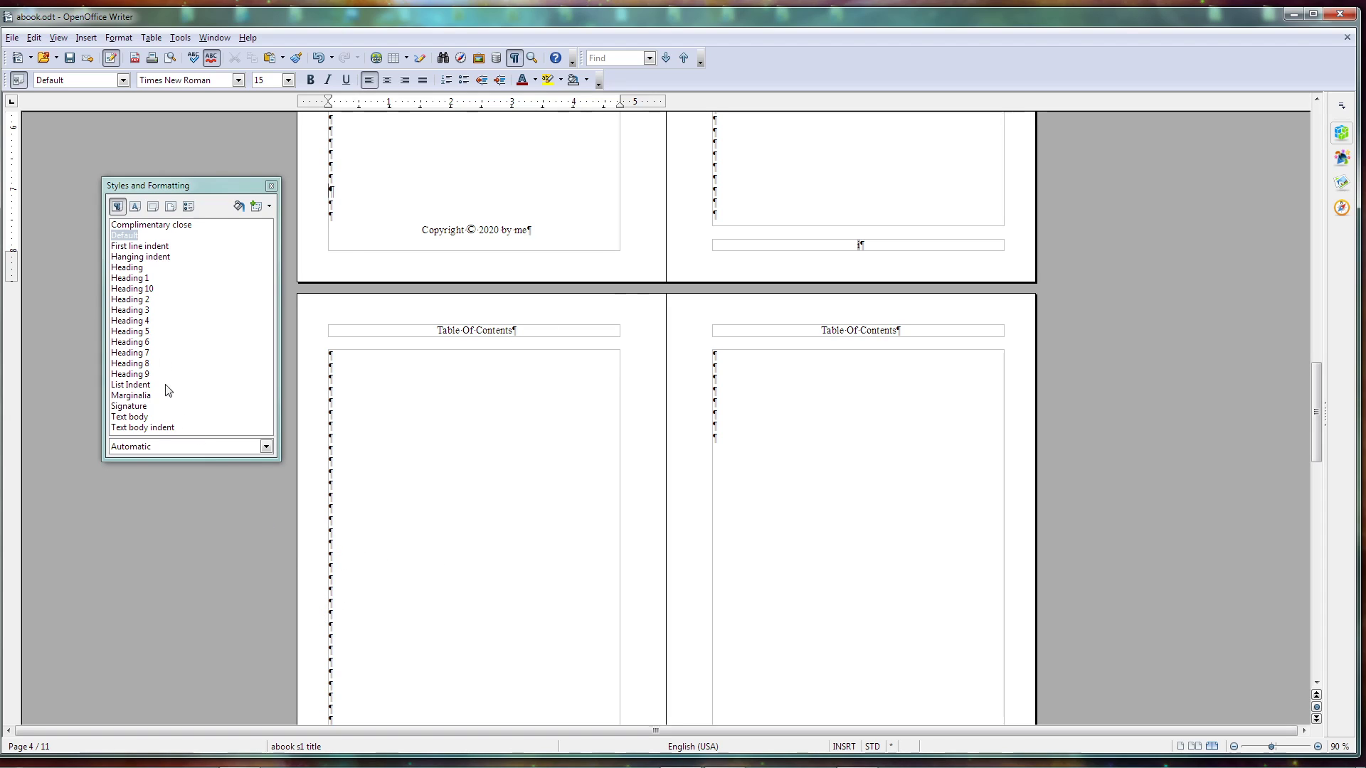
List the document's page styles and check which one the two facing Table Of Contents pages use.
click(171, 207)
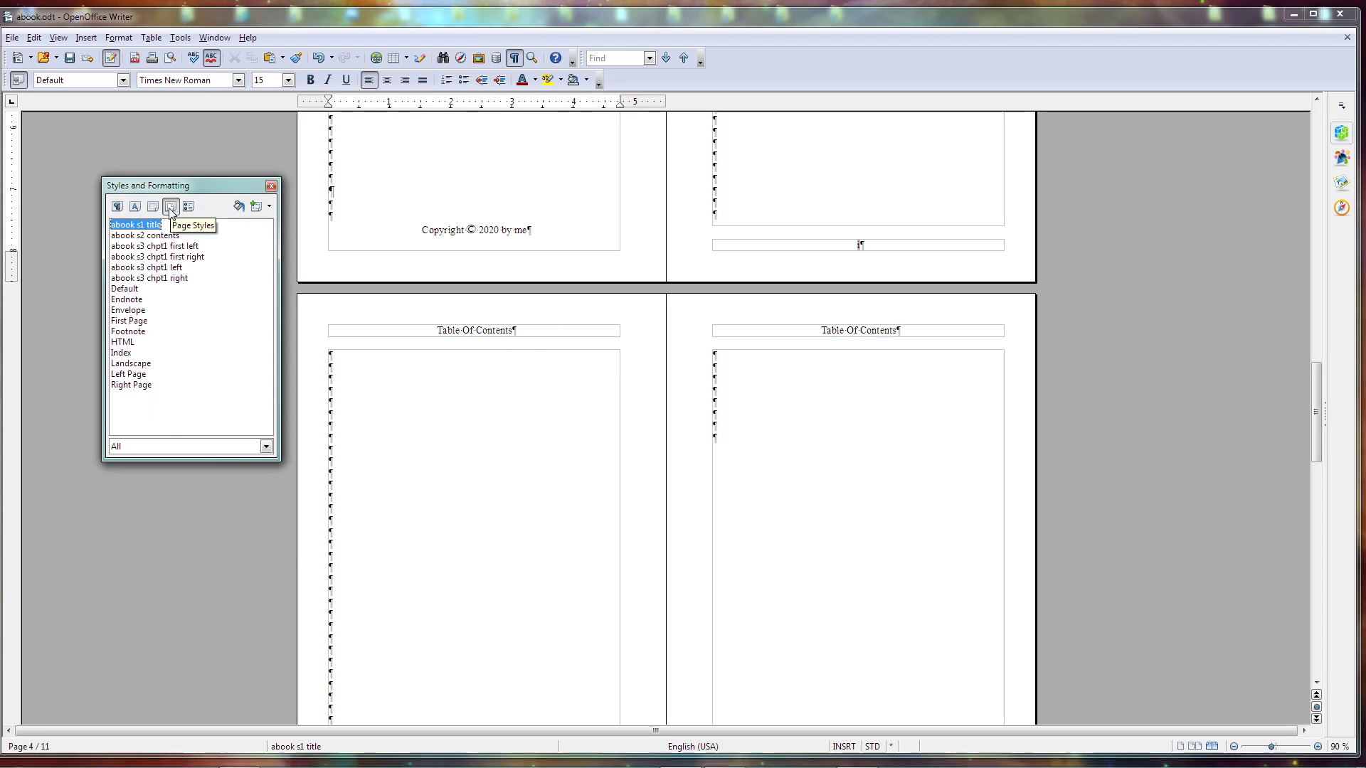
click(164, 268)
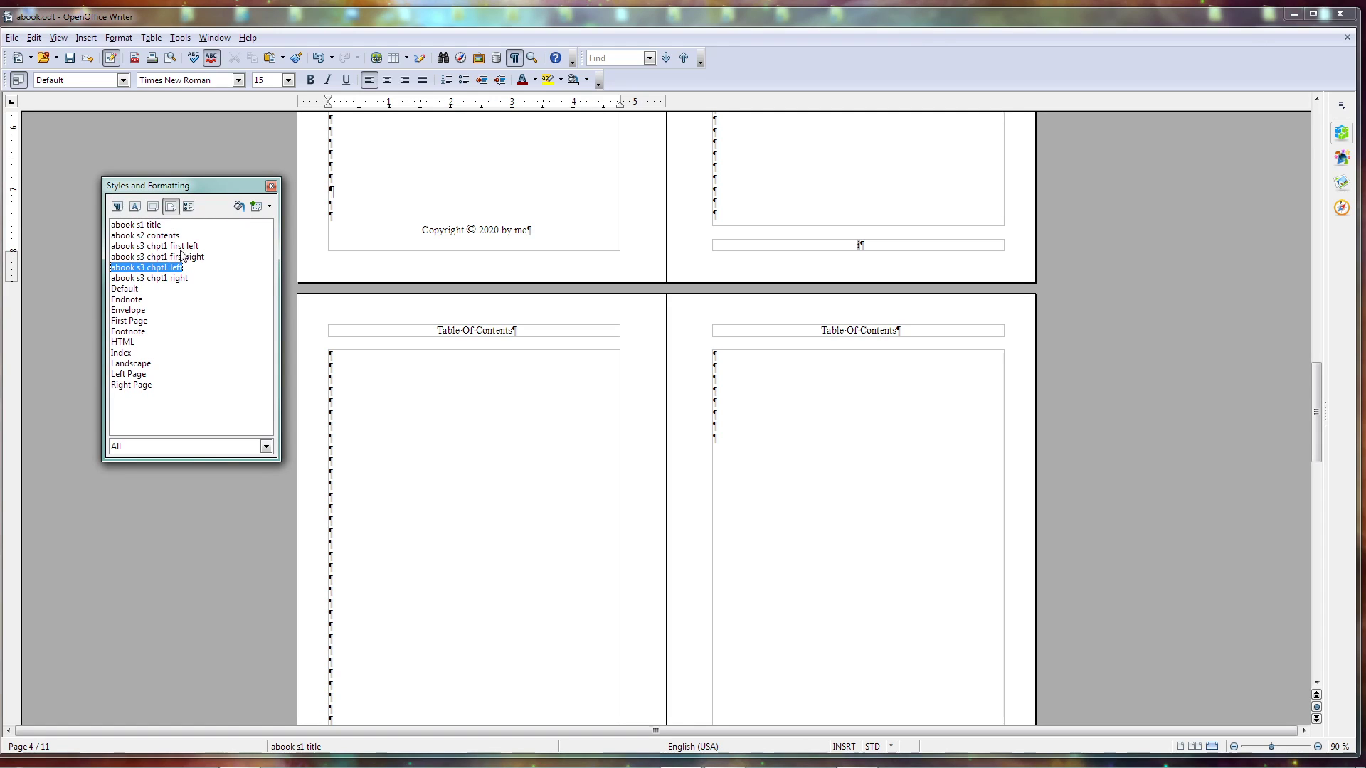
click(269, 206)
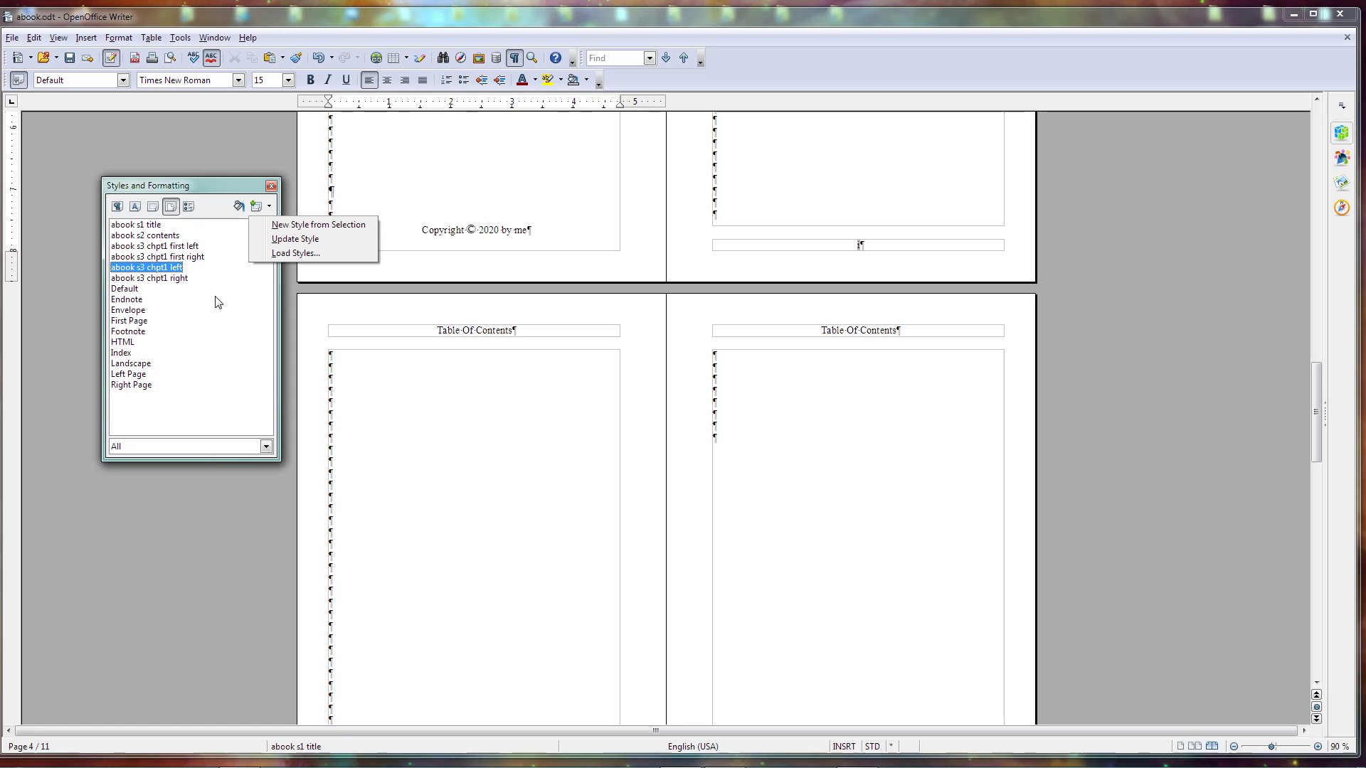
click(410, 448)
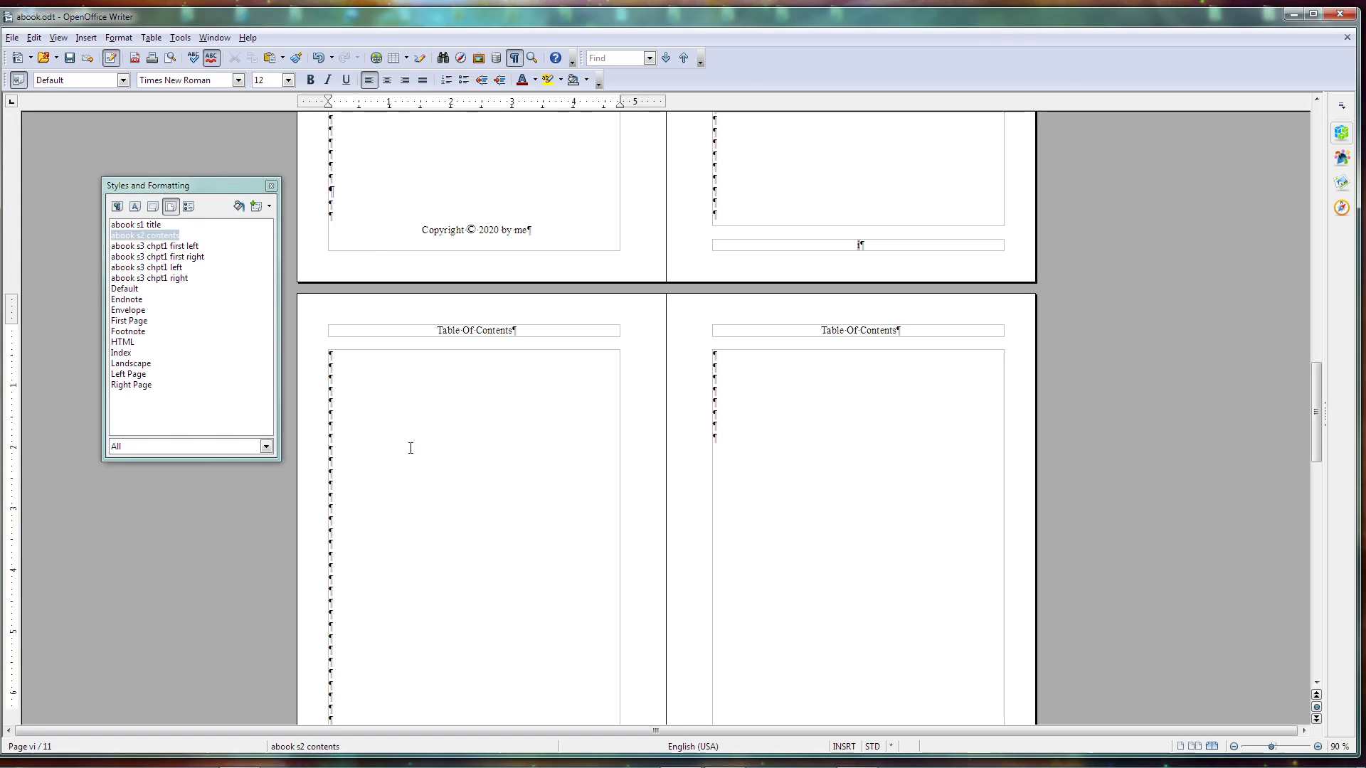
click(715, 437)
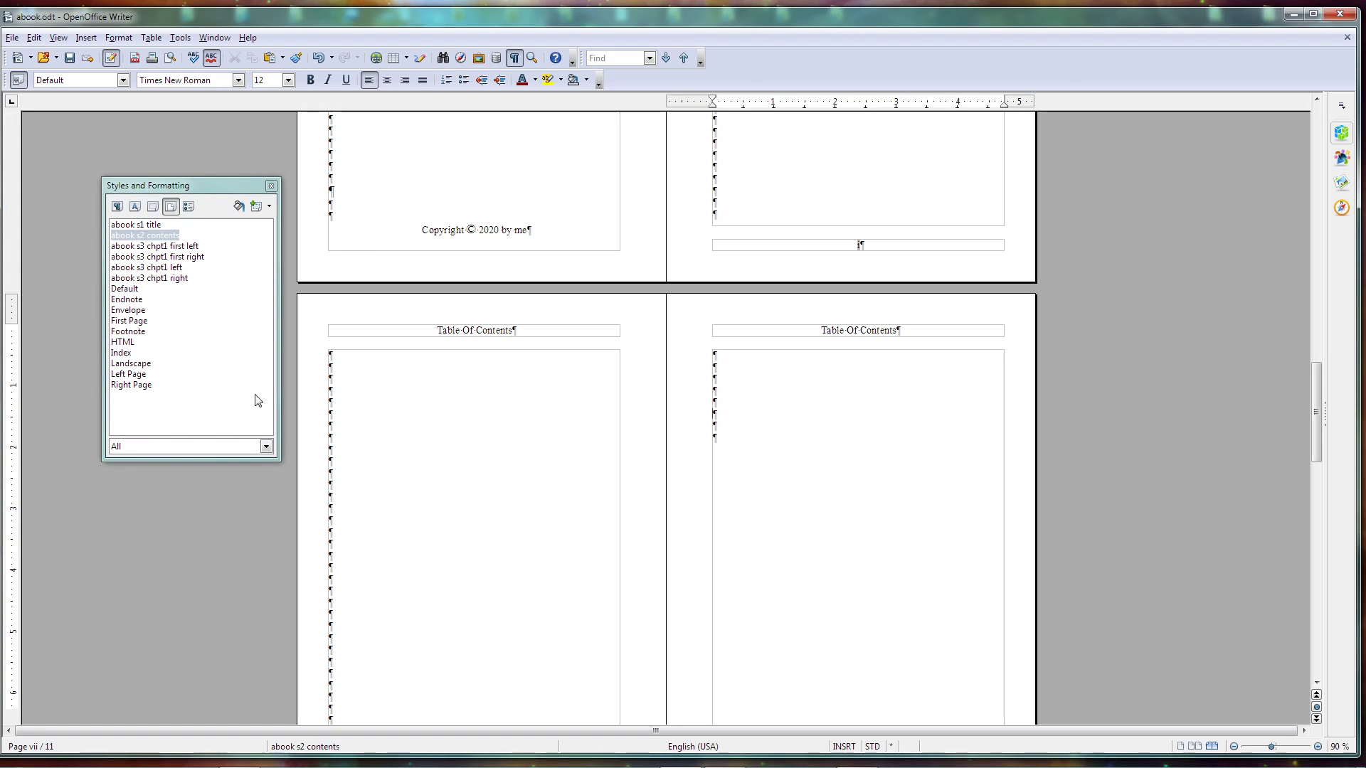
click(259, 207)
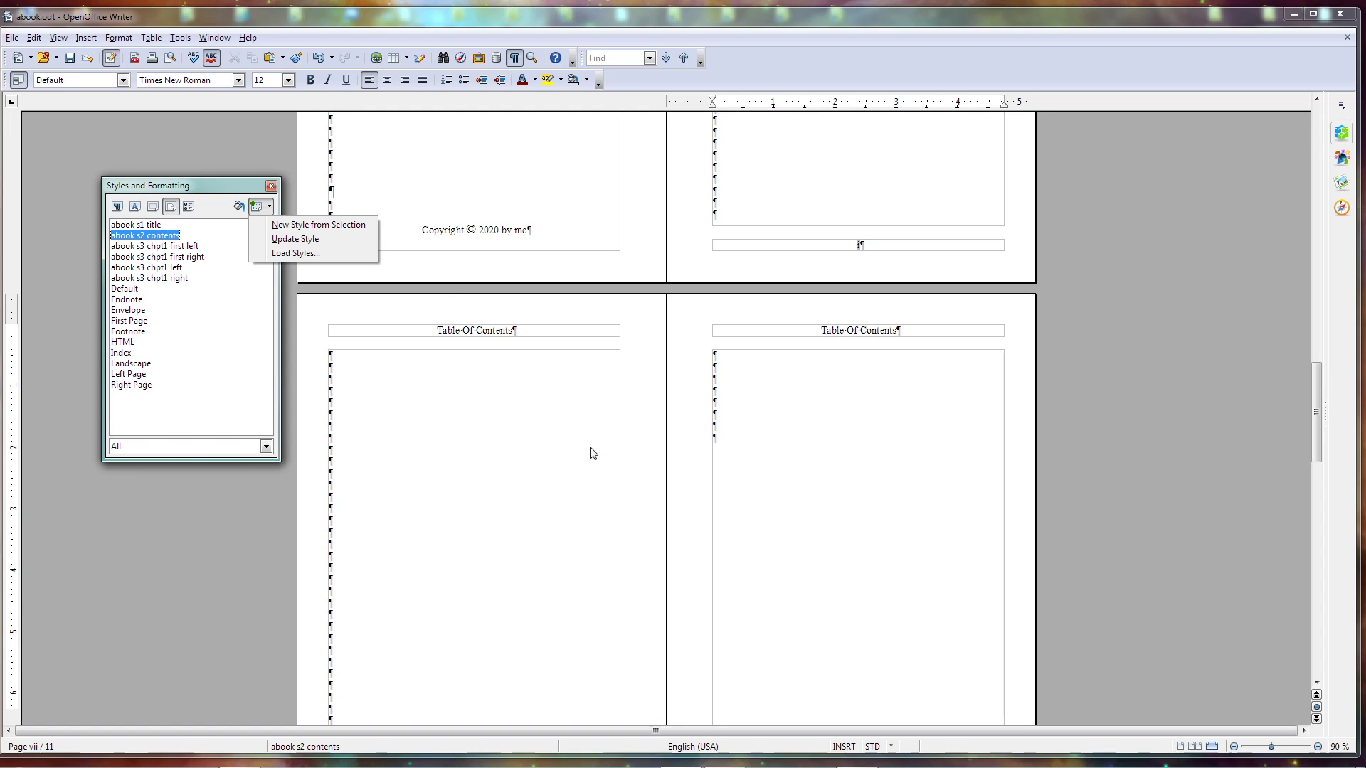
click(568, 537)
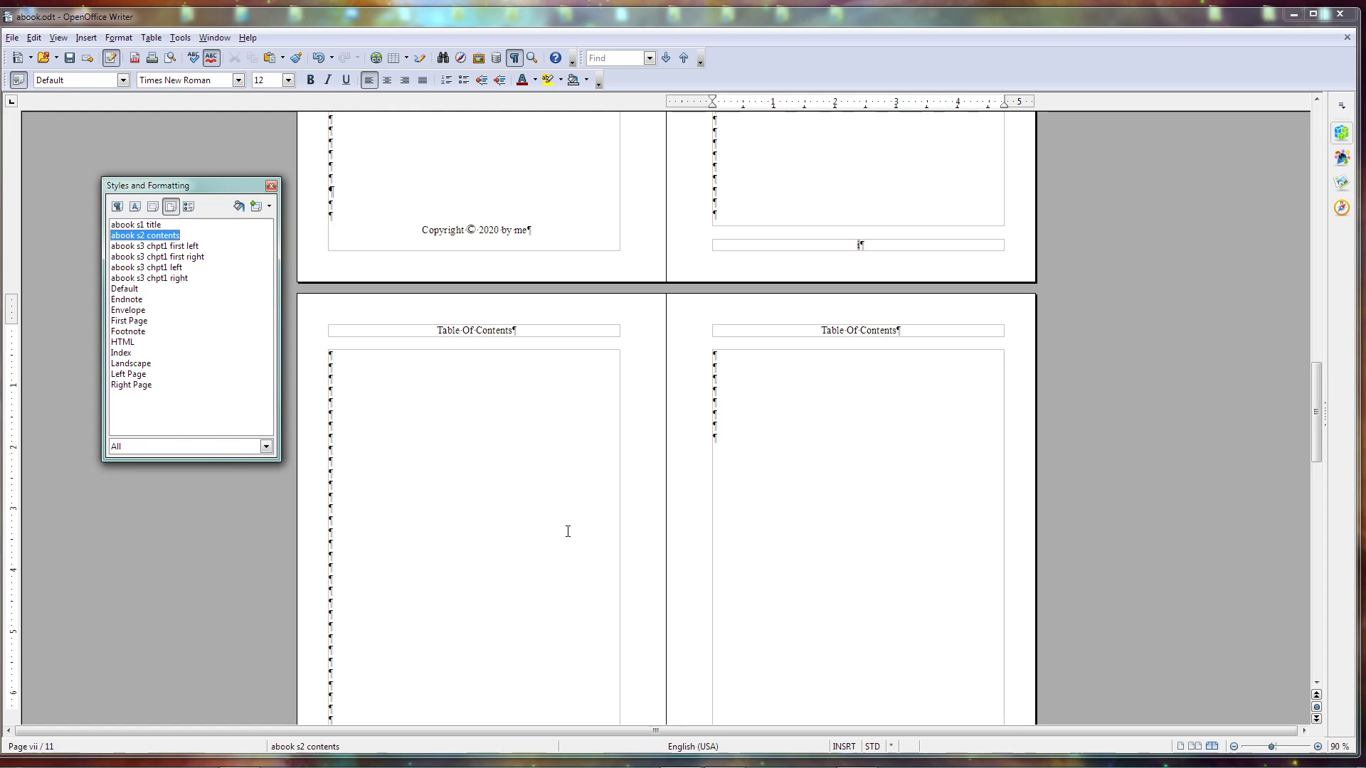
Review the chapter one pages and check the page styles used by its first left page and the facing right page.
scroll(519, 517, down, 10)
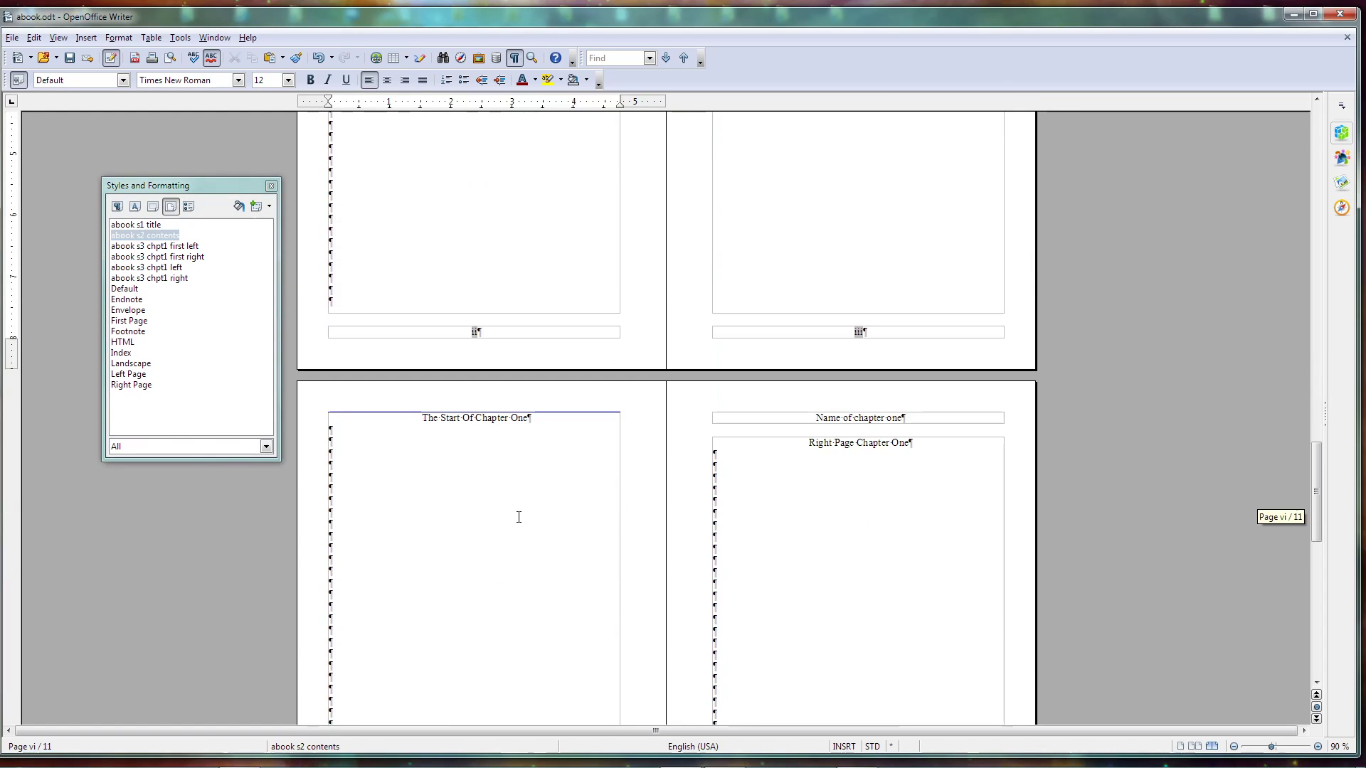
scroll(454, 385, down, 3)
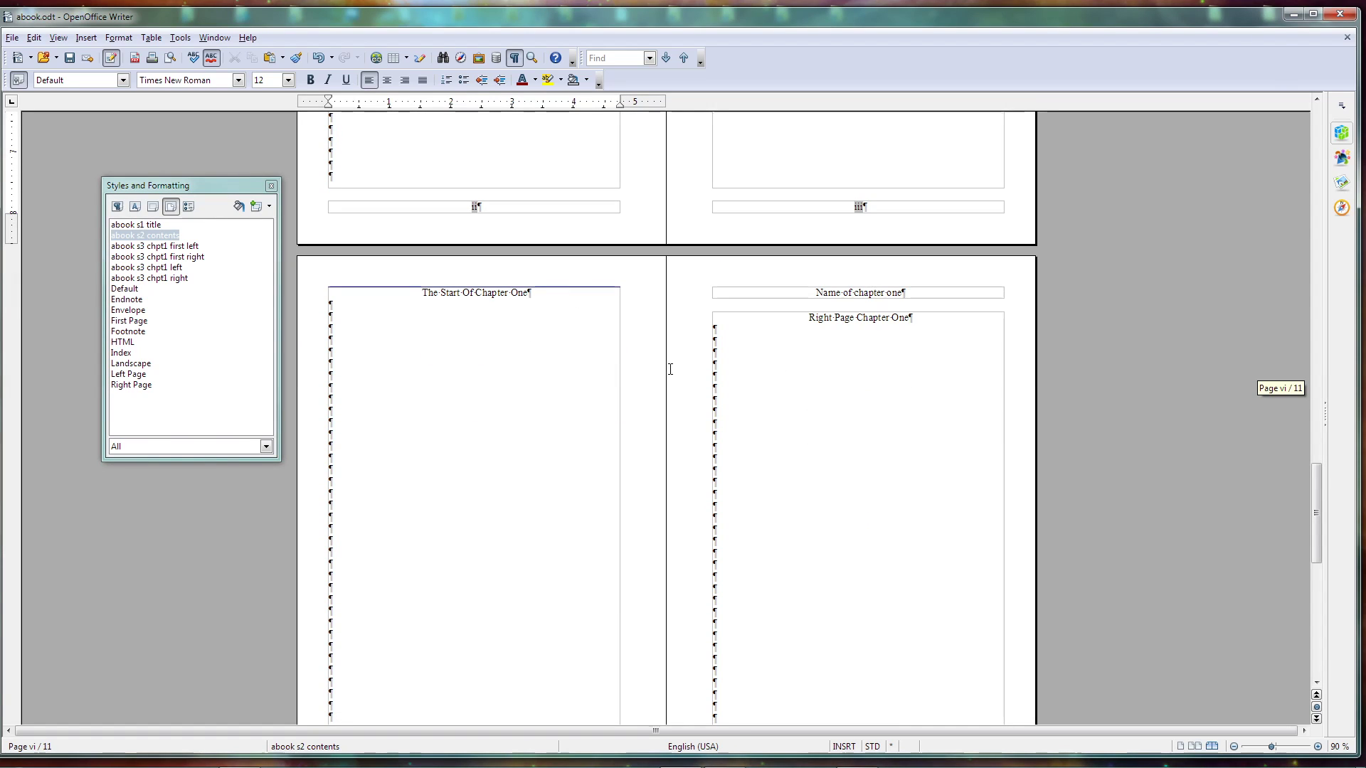
scroll(672, 370, down, 1)
scroll(666, 410, down, 14)
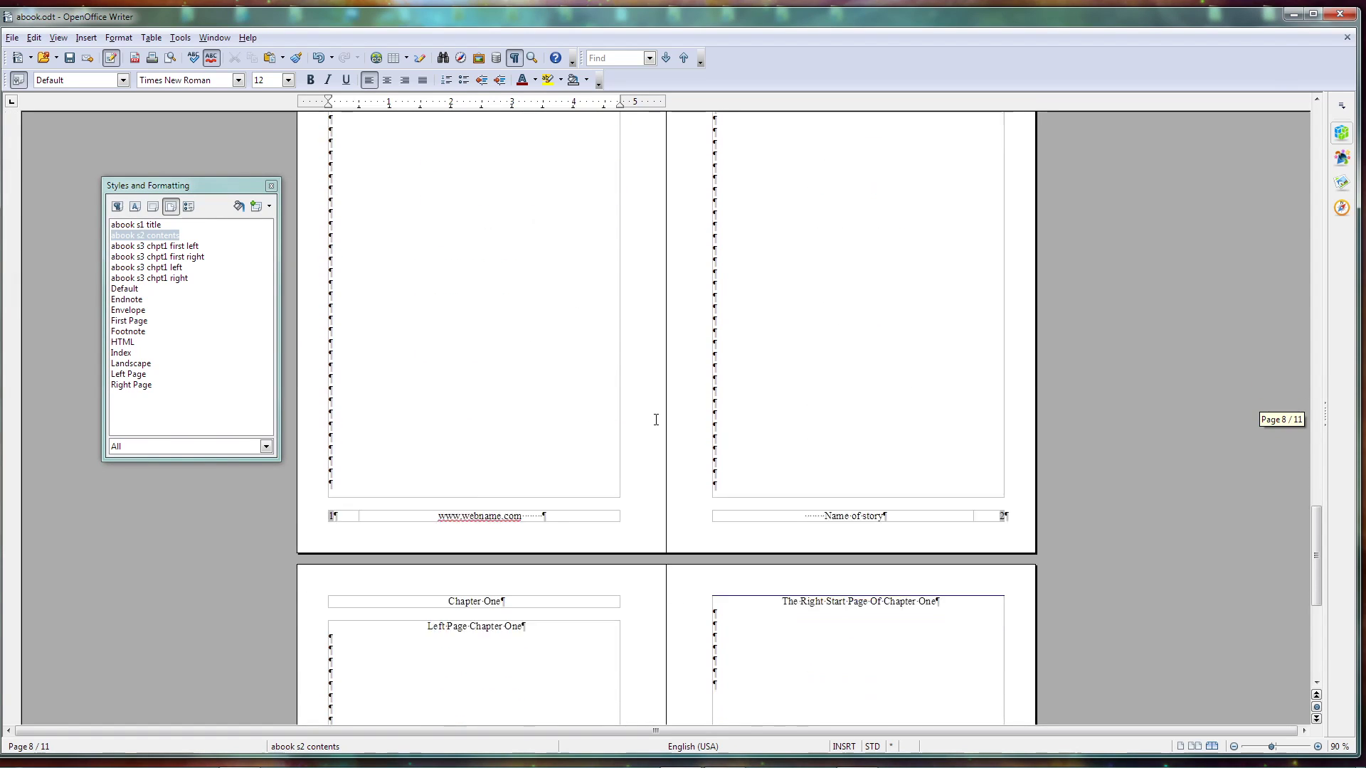
scroll(669, 640, down, 12)
scroll(676, 637, up, 11)
scroll(681, 634, up, 6)
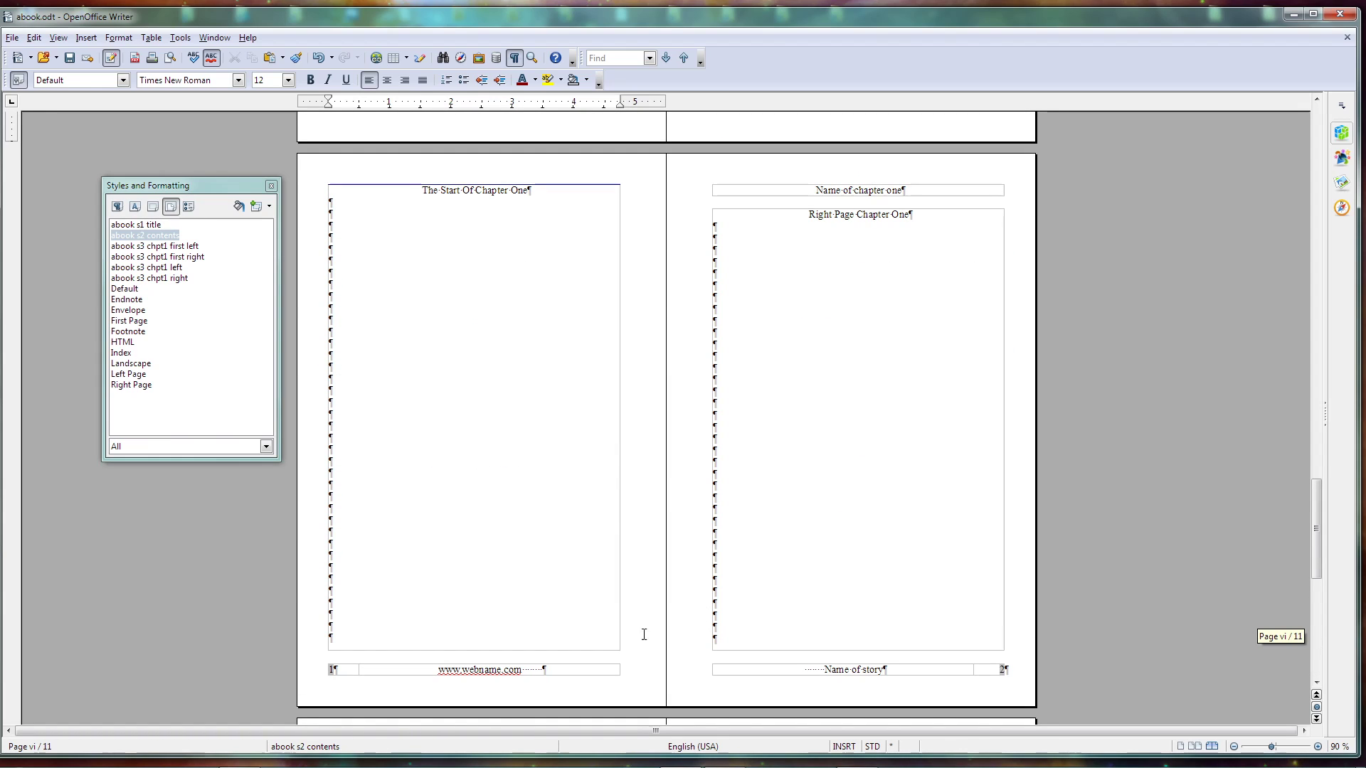
click(443, 330)
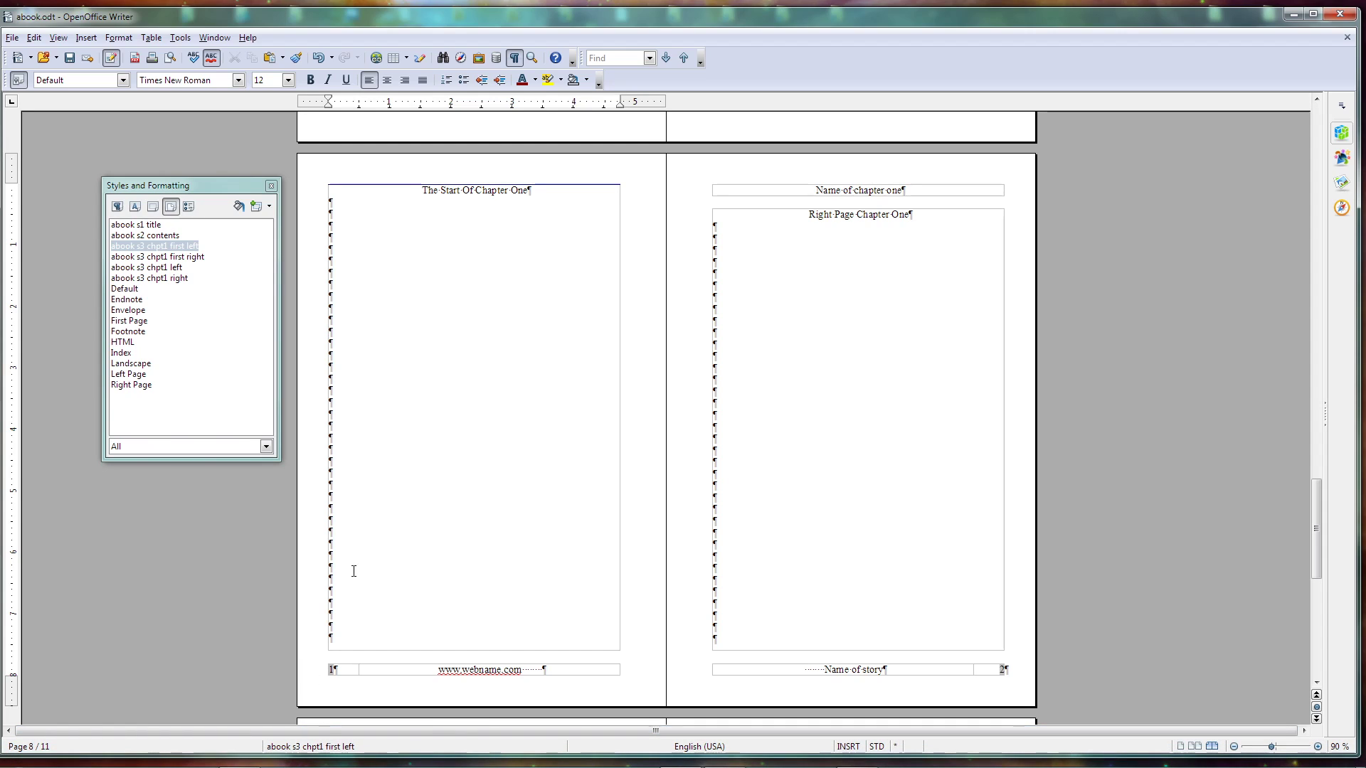
click(807, 300)
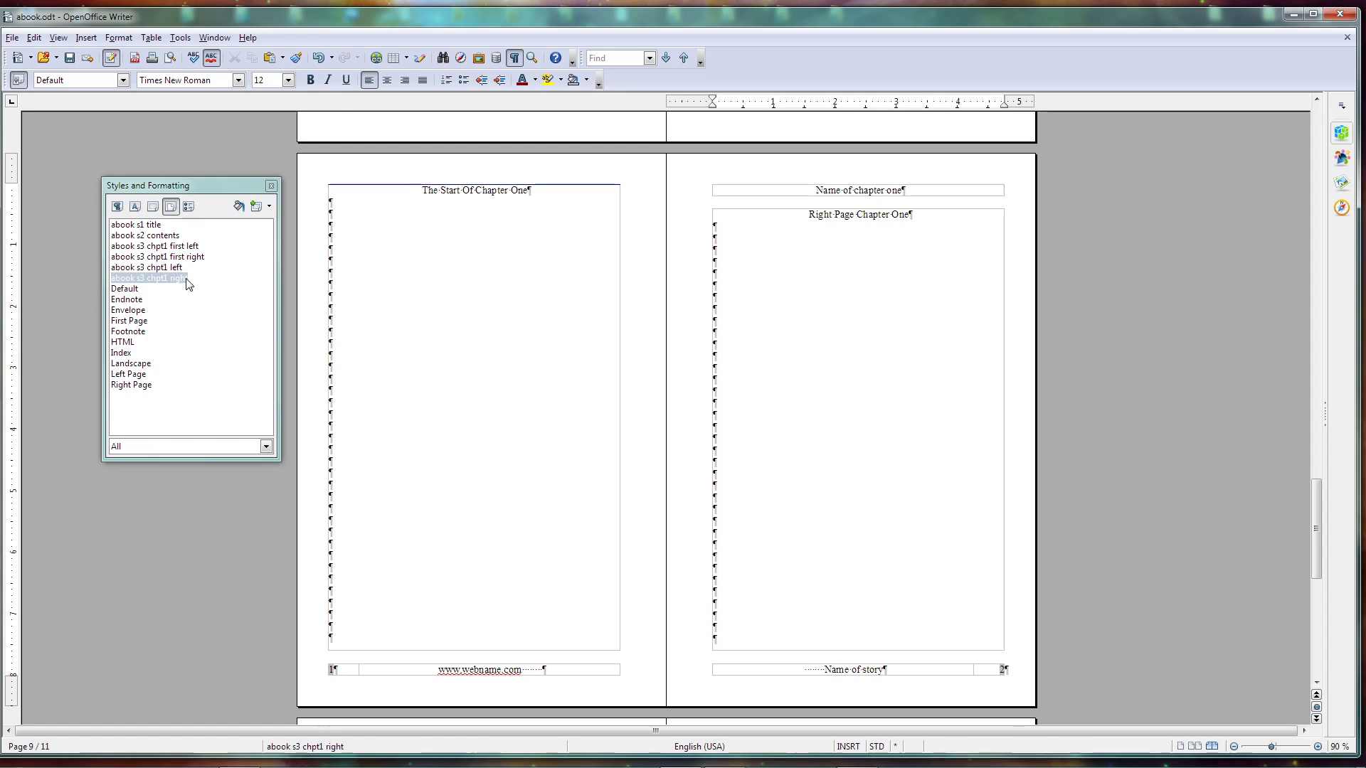
Create a page style named "abook s3 chpt2 first left" from the left start page of chapter one.
click(380, 276)
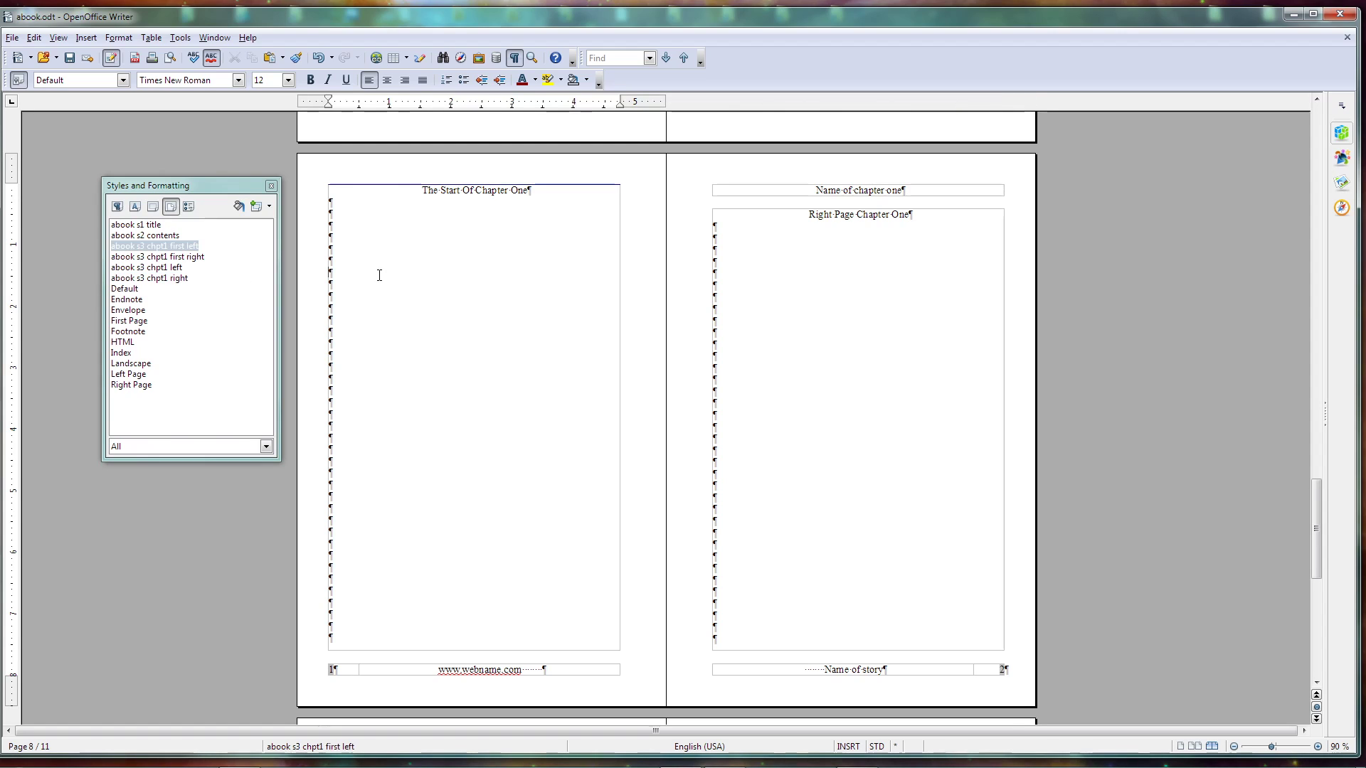
click(262, 208)
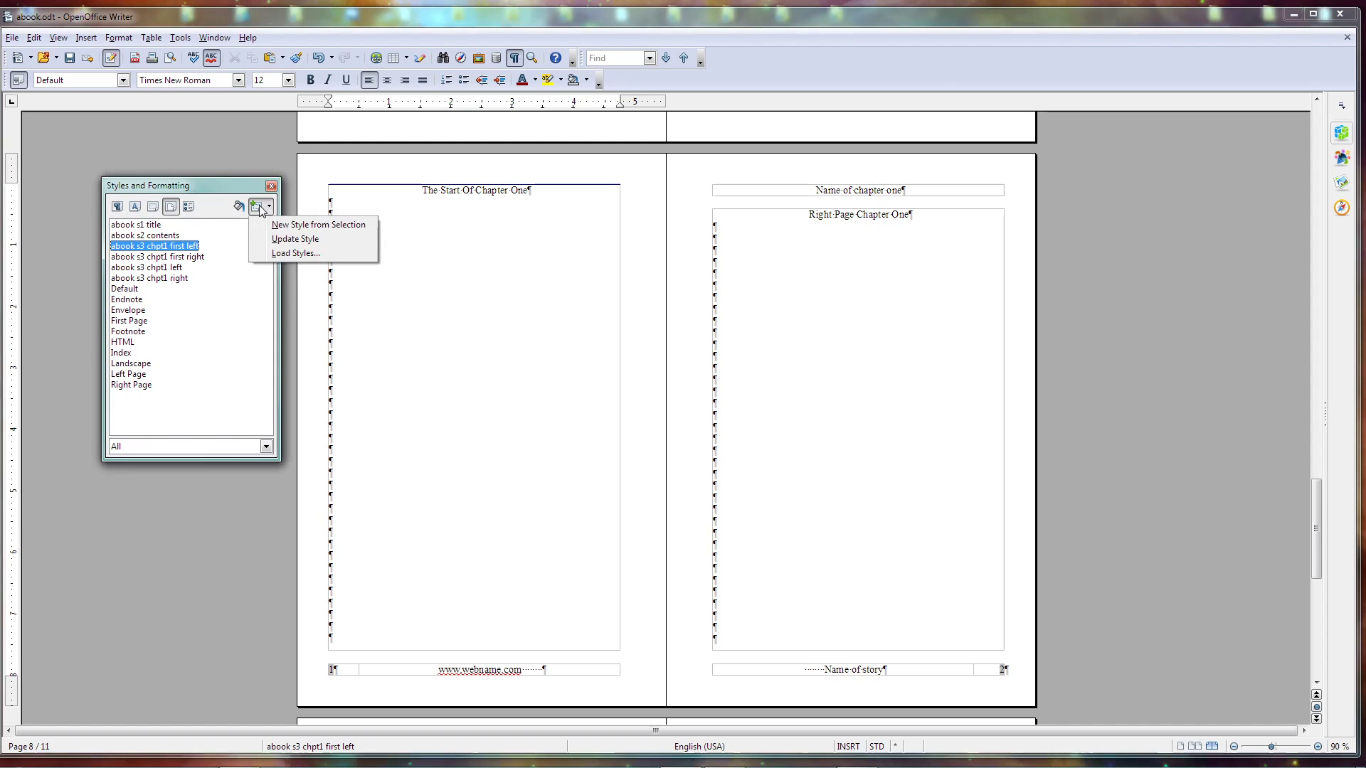
click(300, 226)
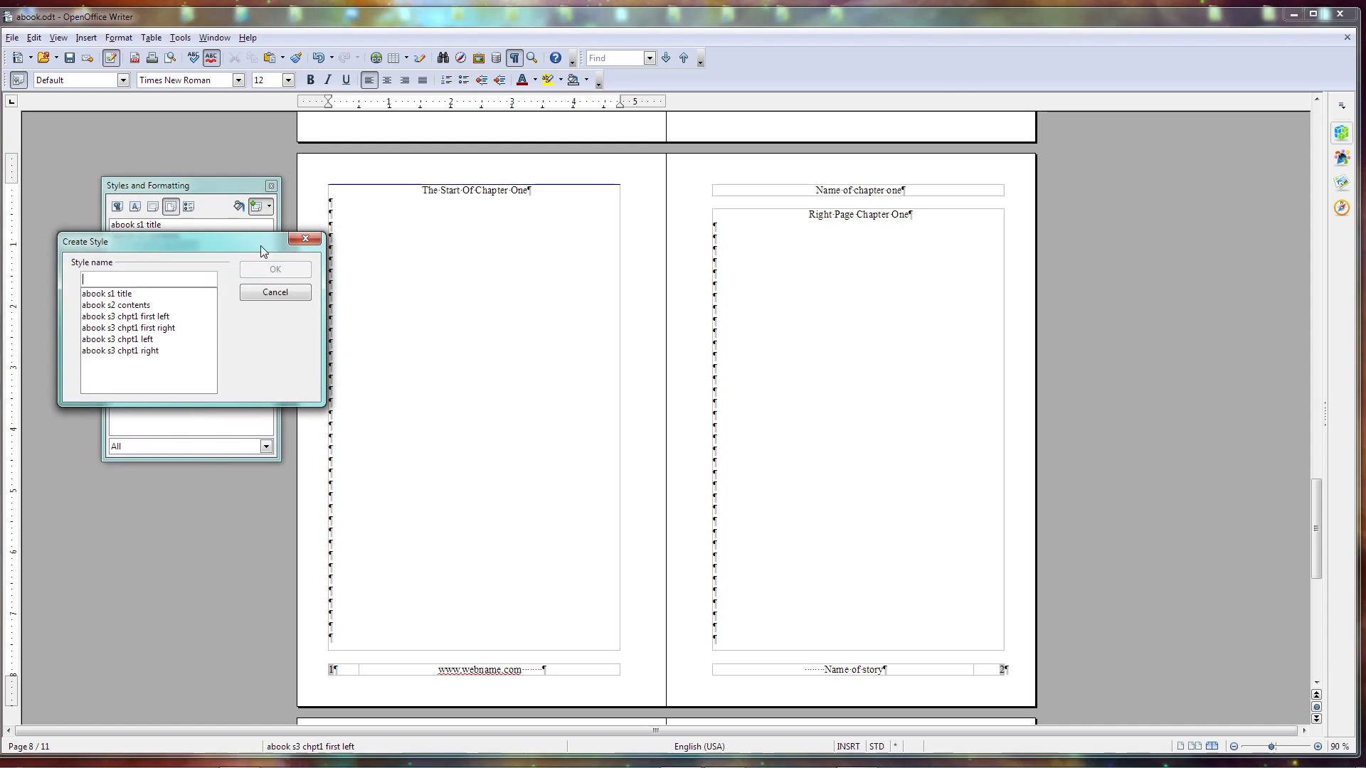
click(161, 317)
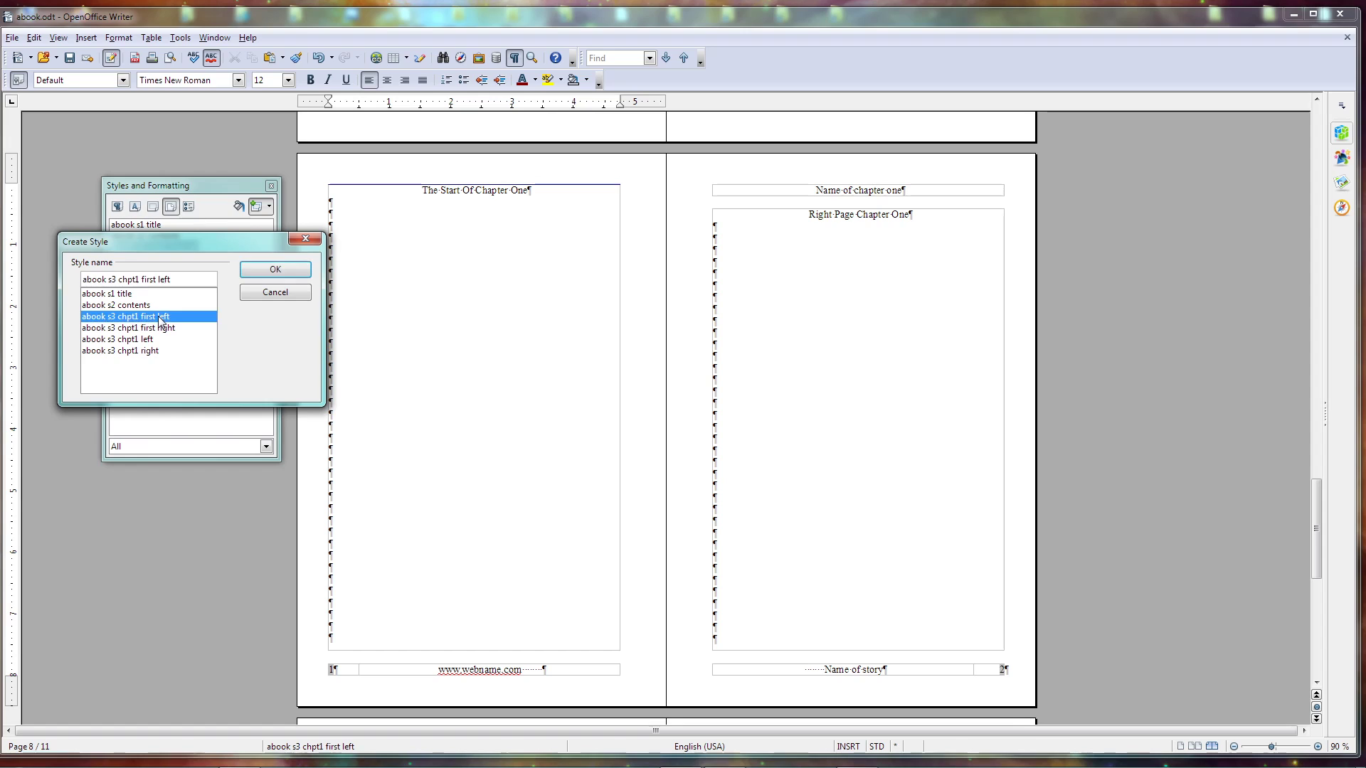
drag(182, 243, 157, 489)
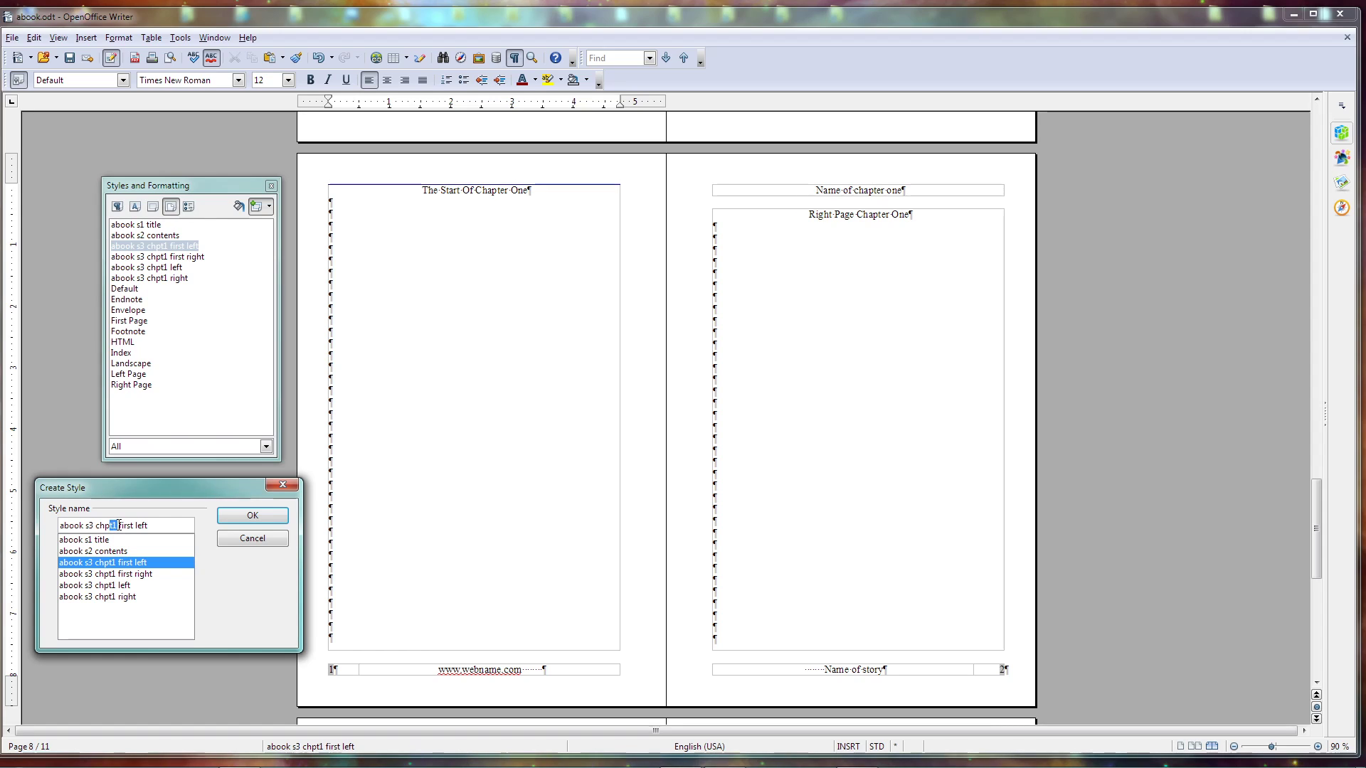
text(2)
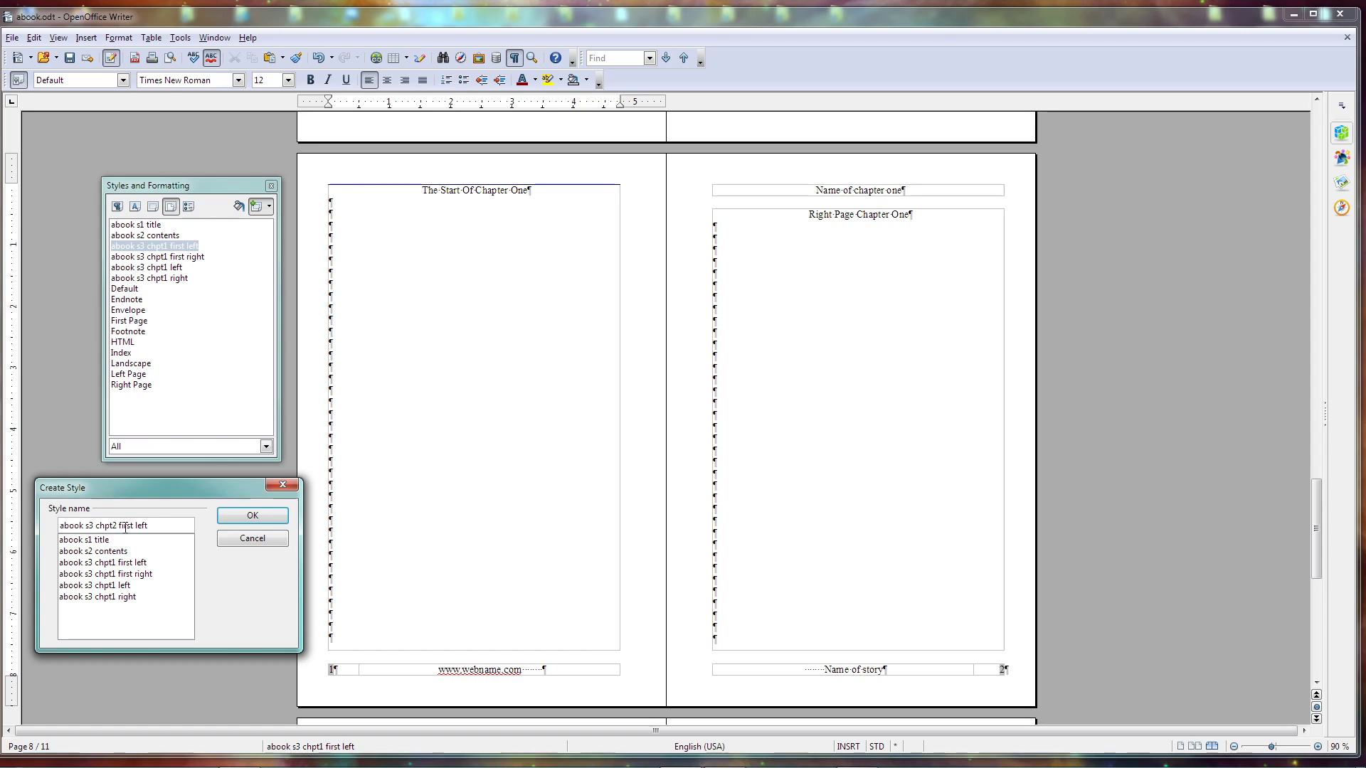
click(249, 518)
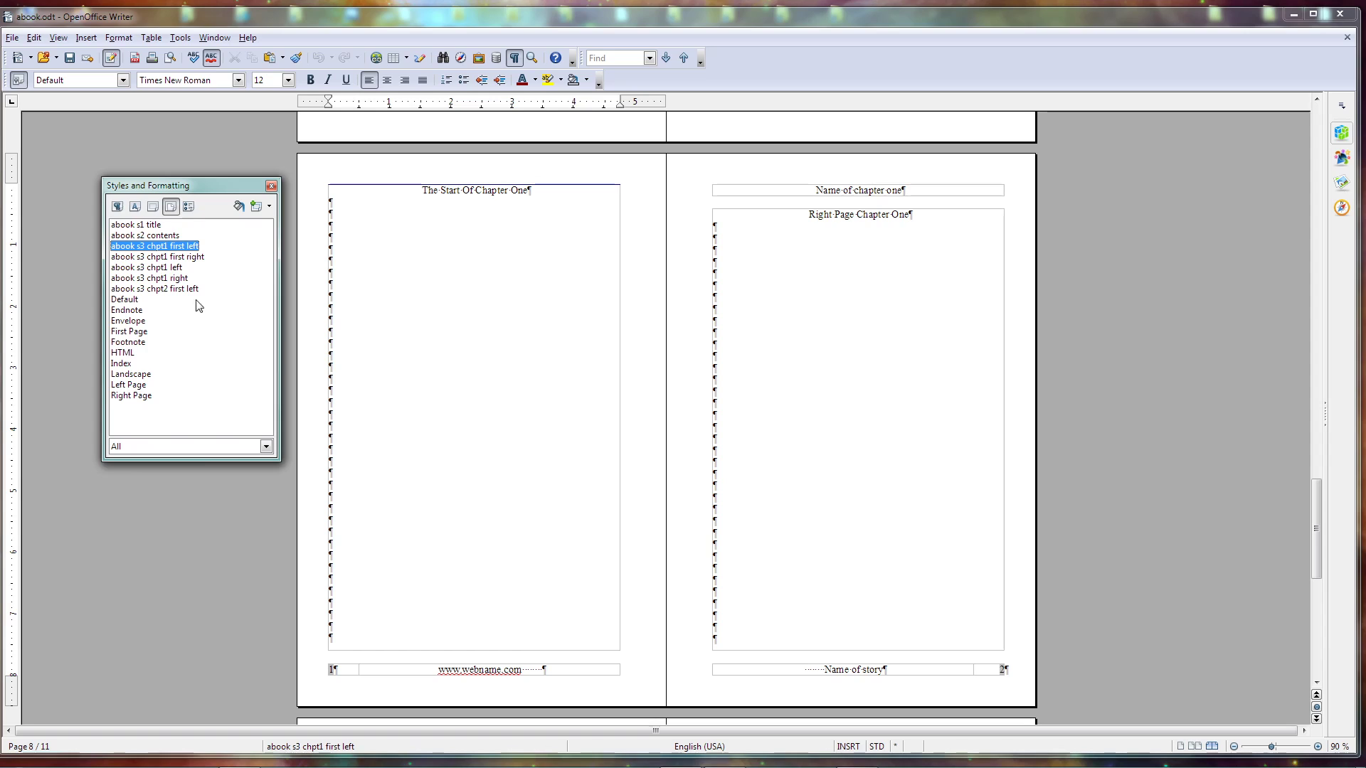
Check which Next Style is set in the page styles "abook s3 chpt1 first left" and "abook s3 chpt2 first left".
right_click(173, 250)
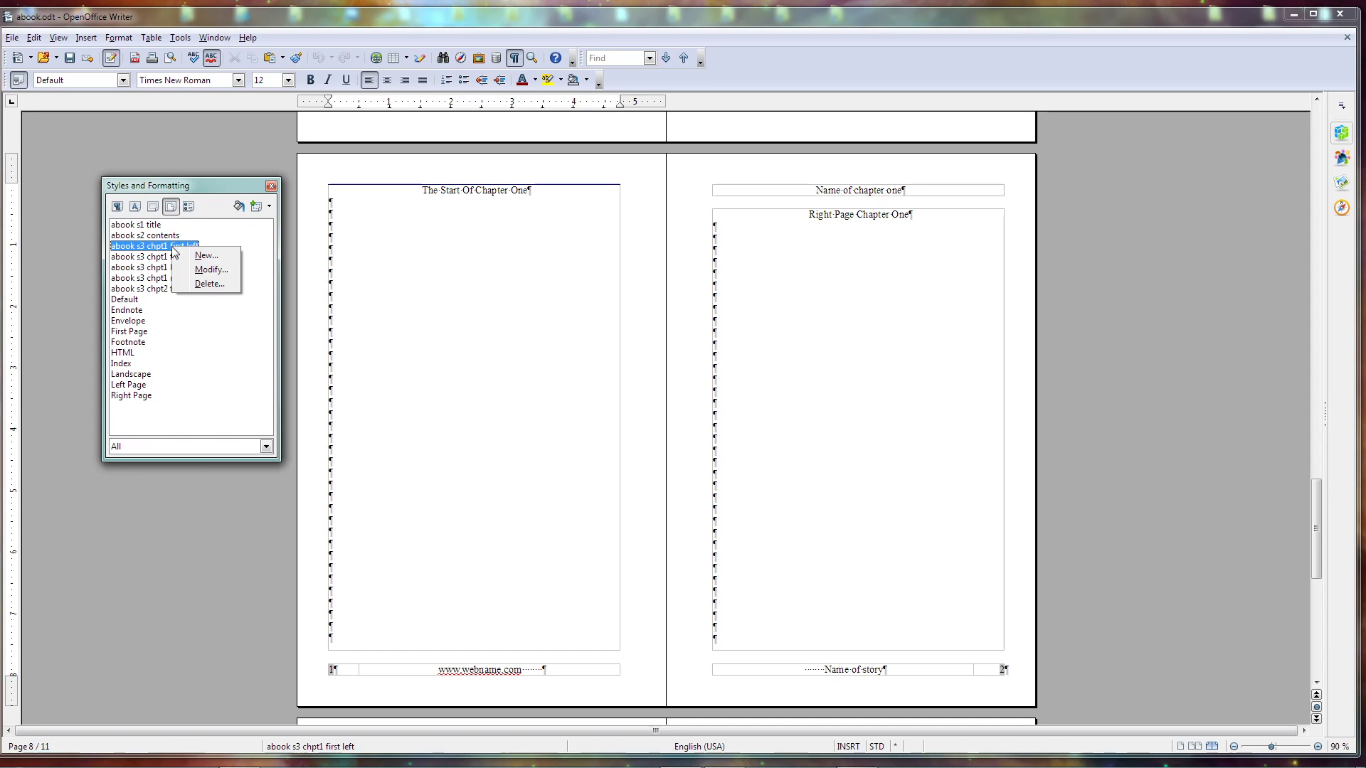
click(220, 275)
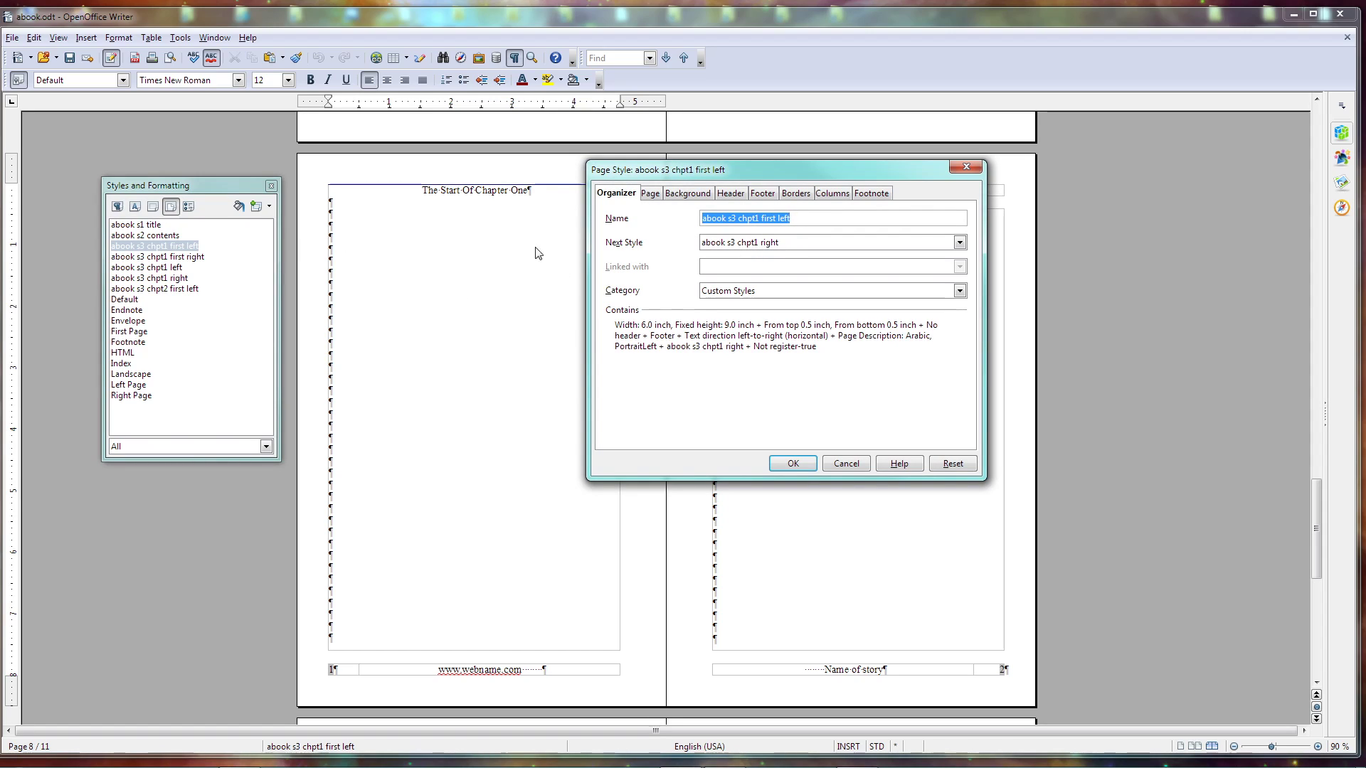
click(846, 465)
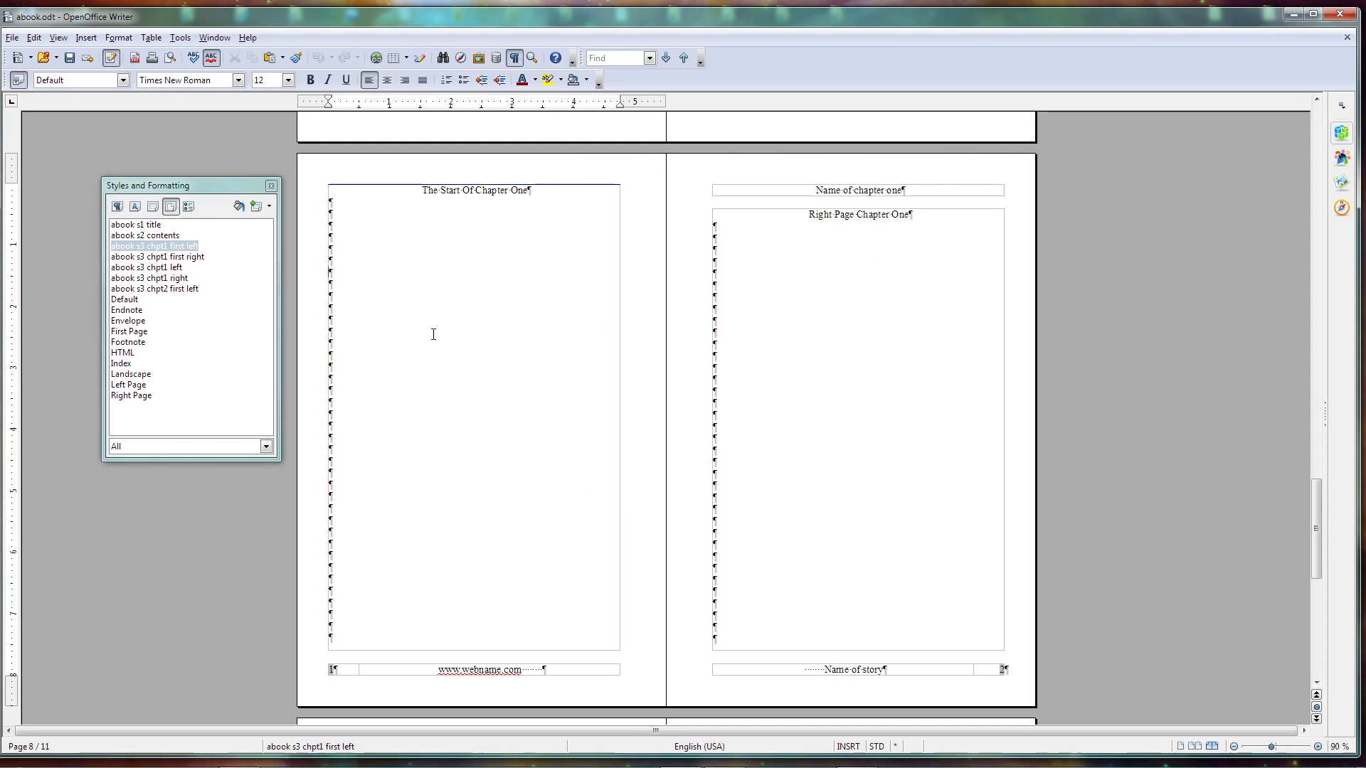
click(178, 290)
right_click(178, 295)
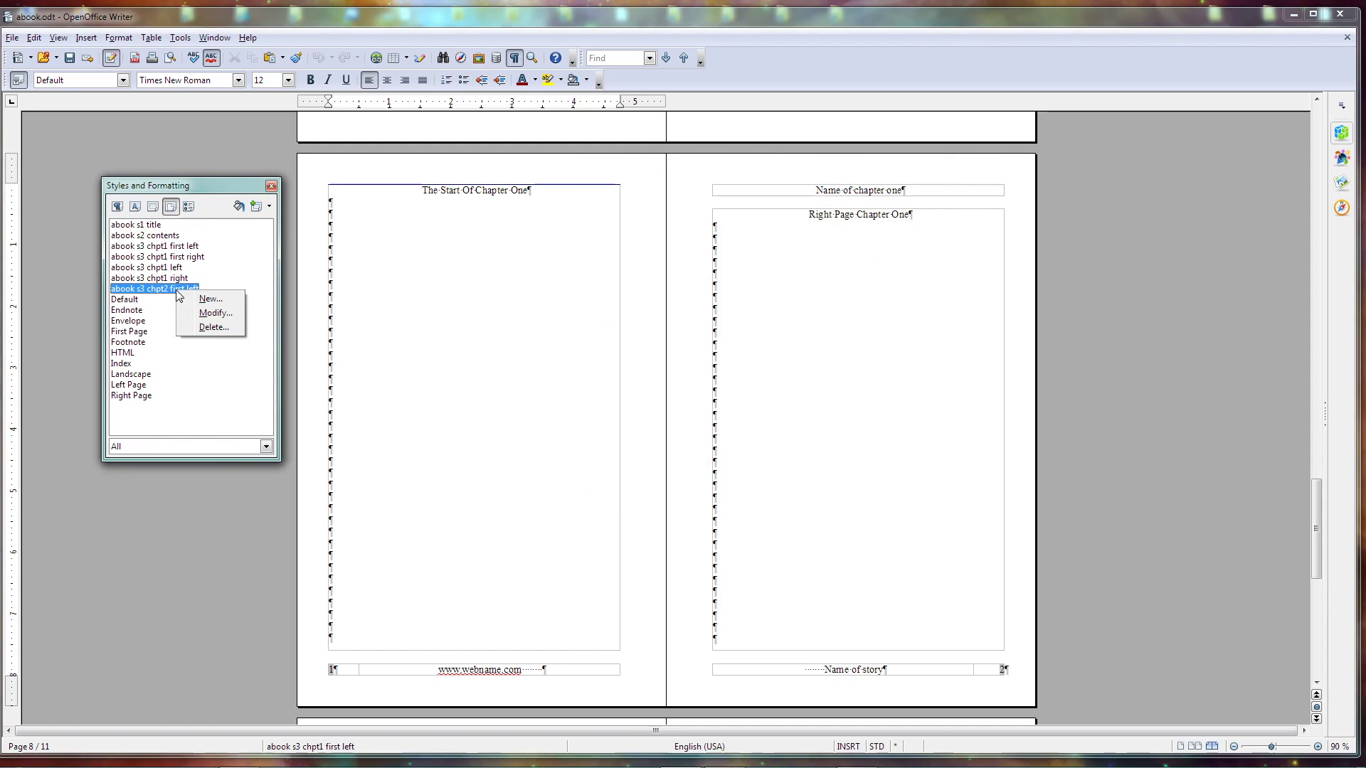
click(216, 313)
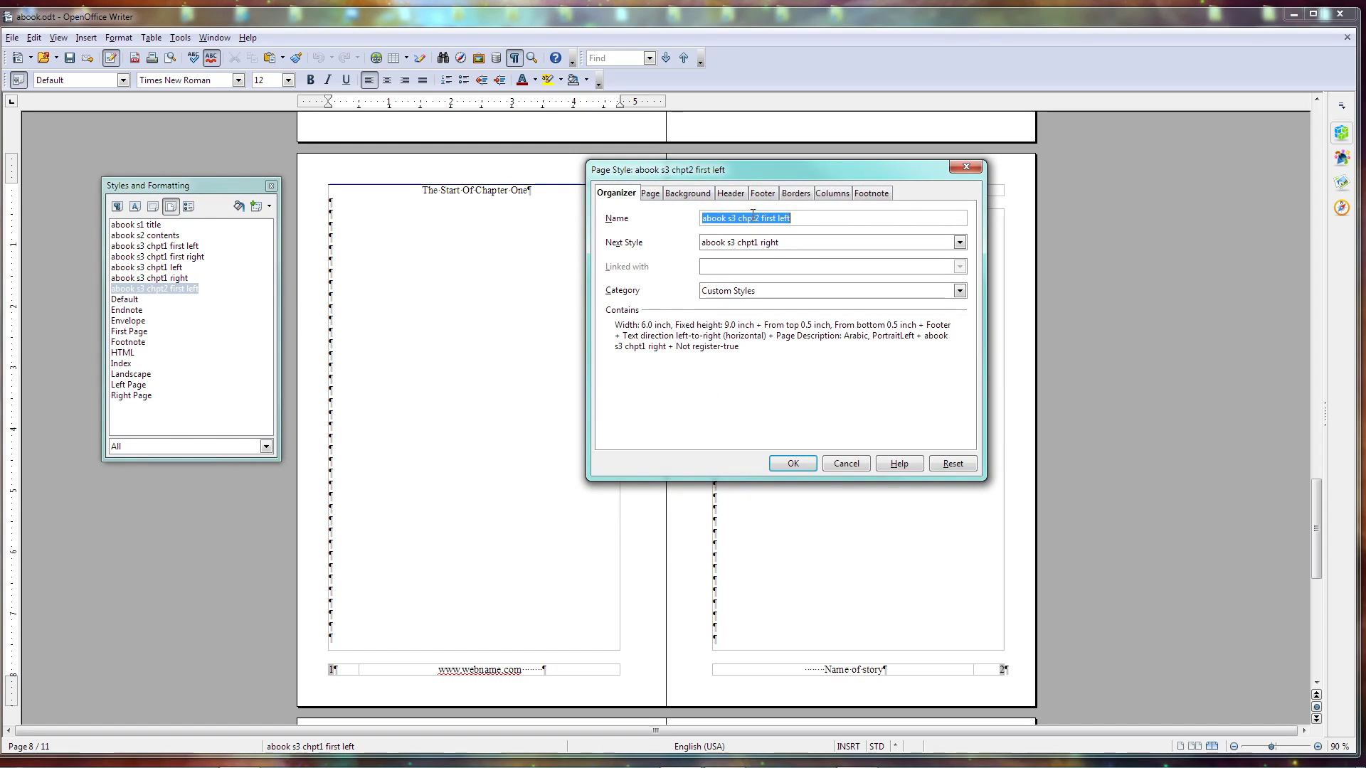
click(964, 242)
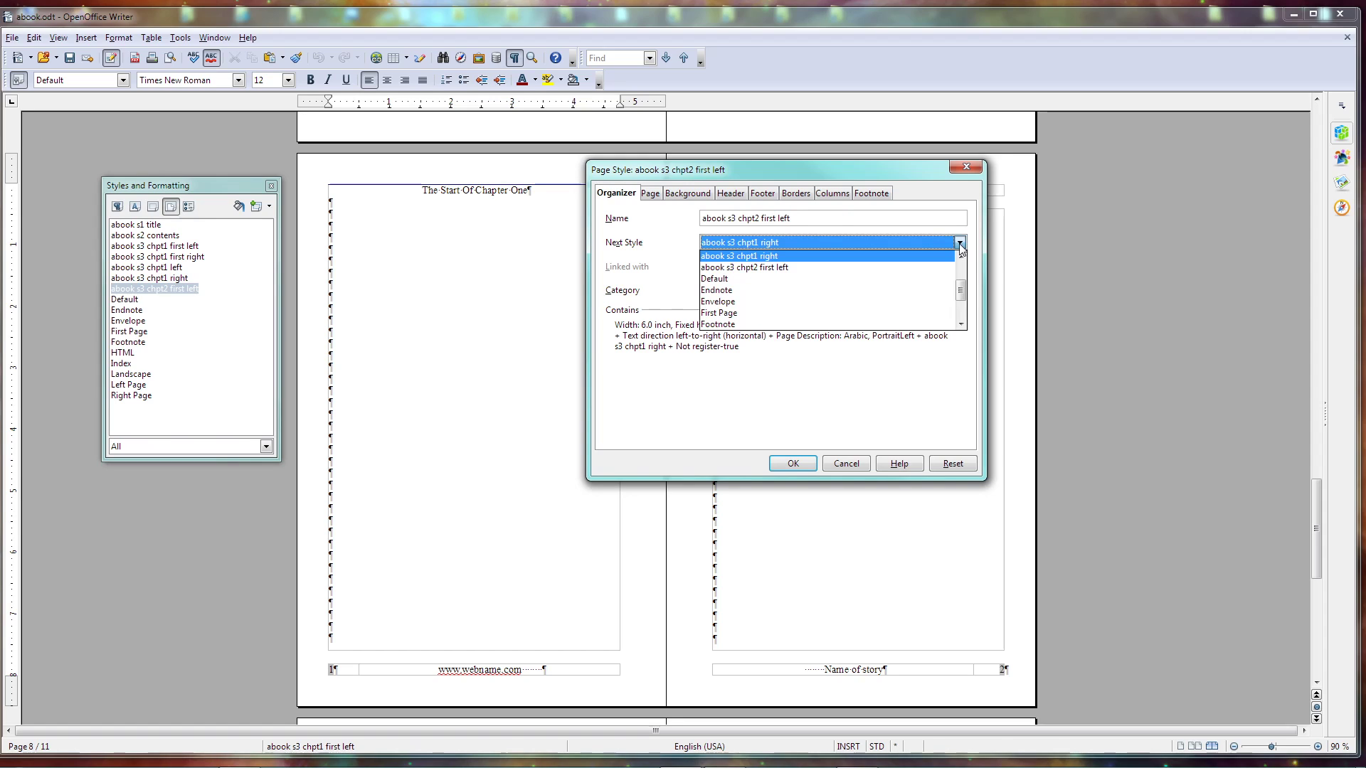
click(766, 258)
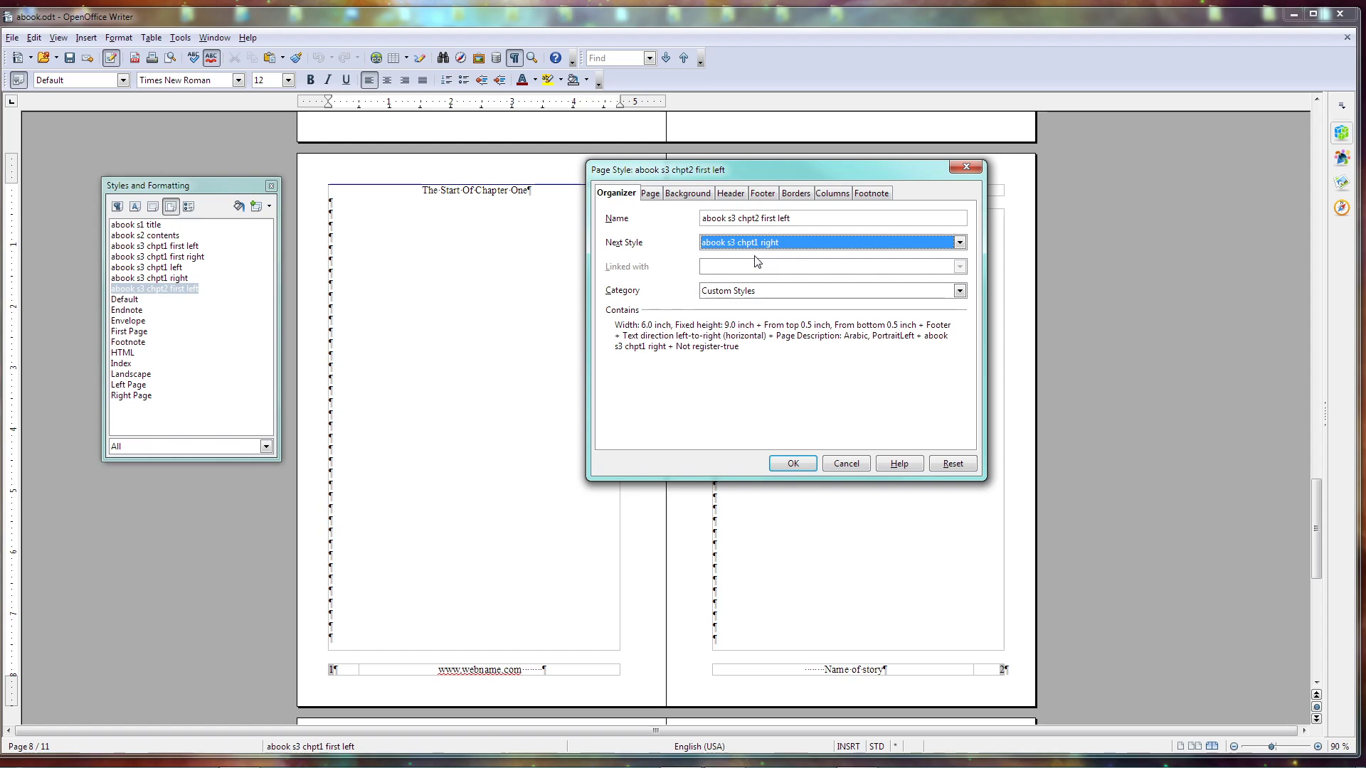
click(846, 464)
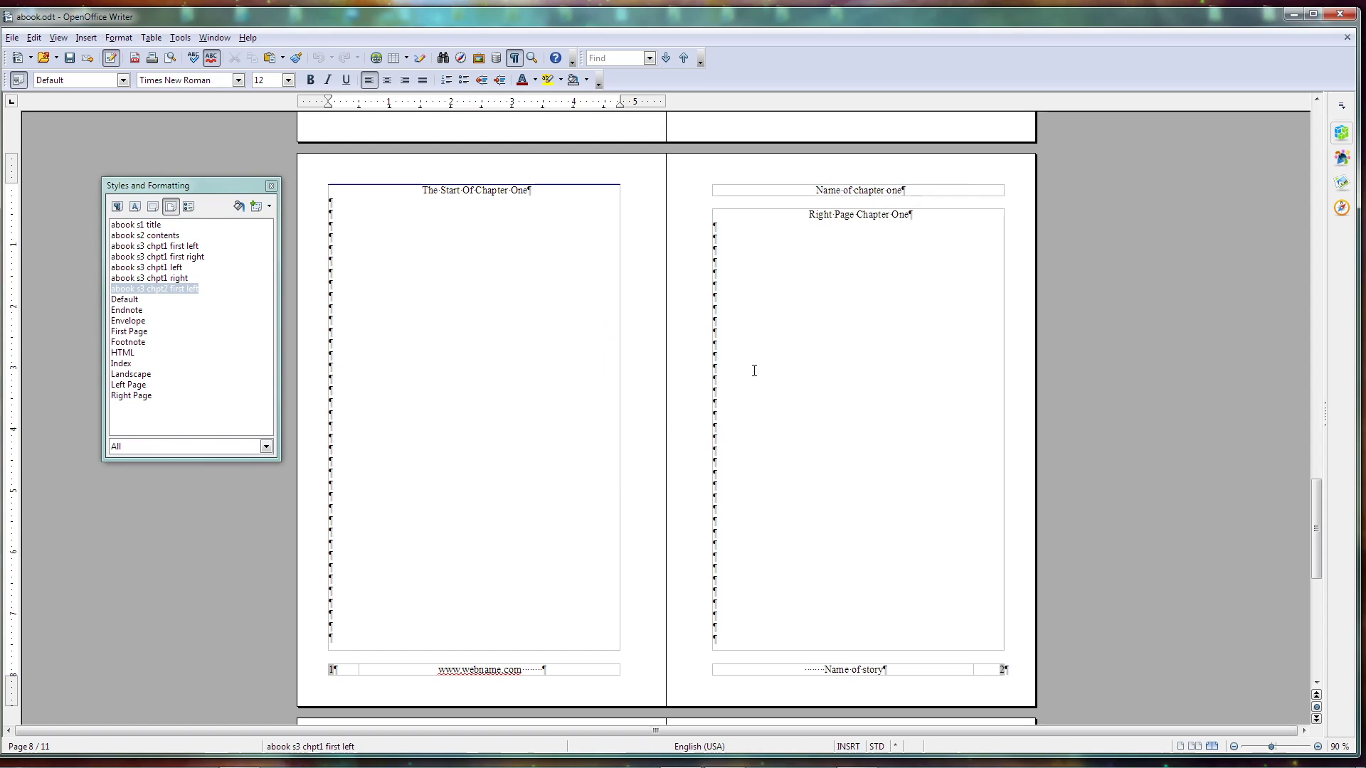
Create a page style named "abook s3 chpt2 right" from the regular right page of chapter one.
click(689, 388)
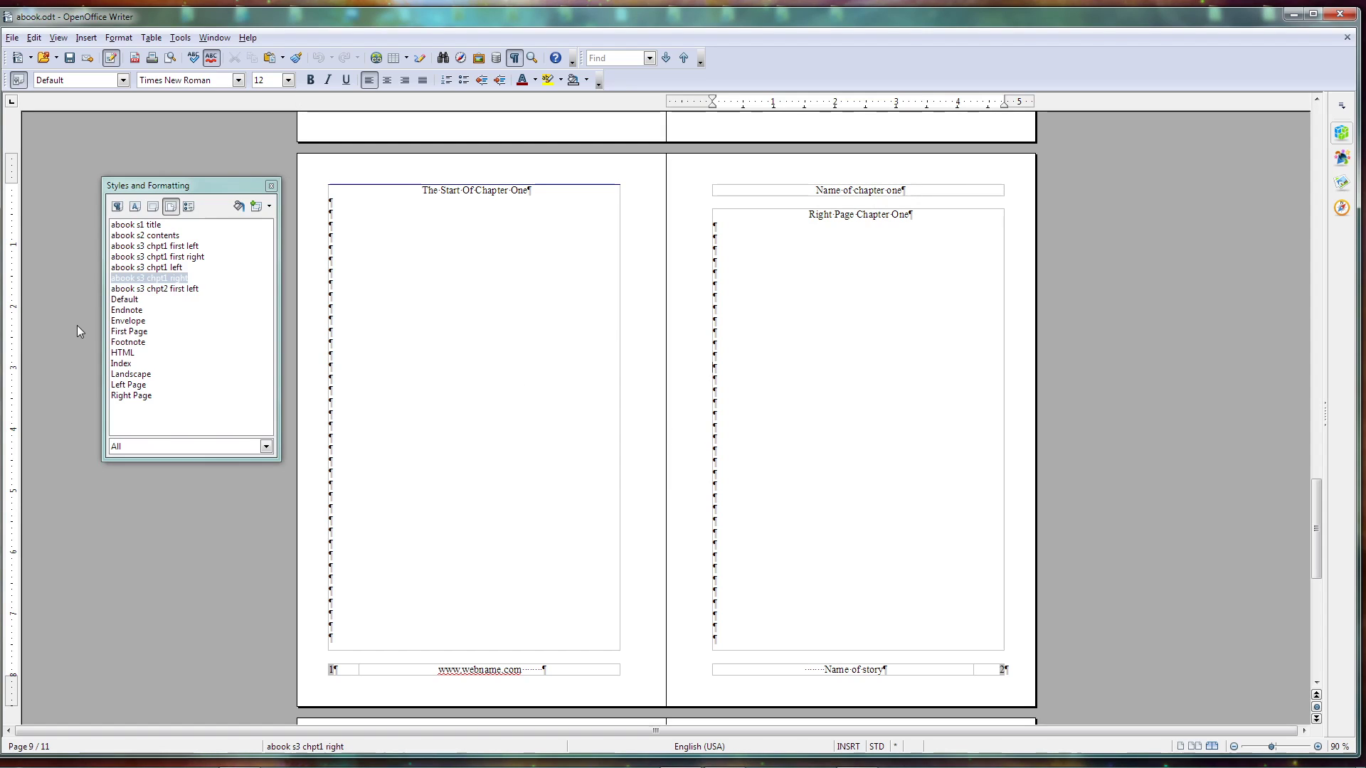
click(269, 207)
click(284, 226)
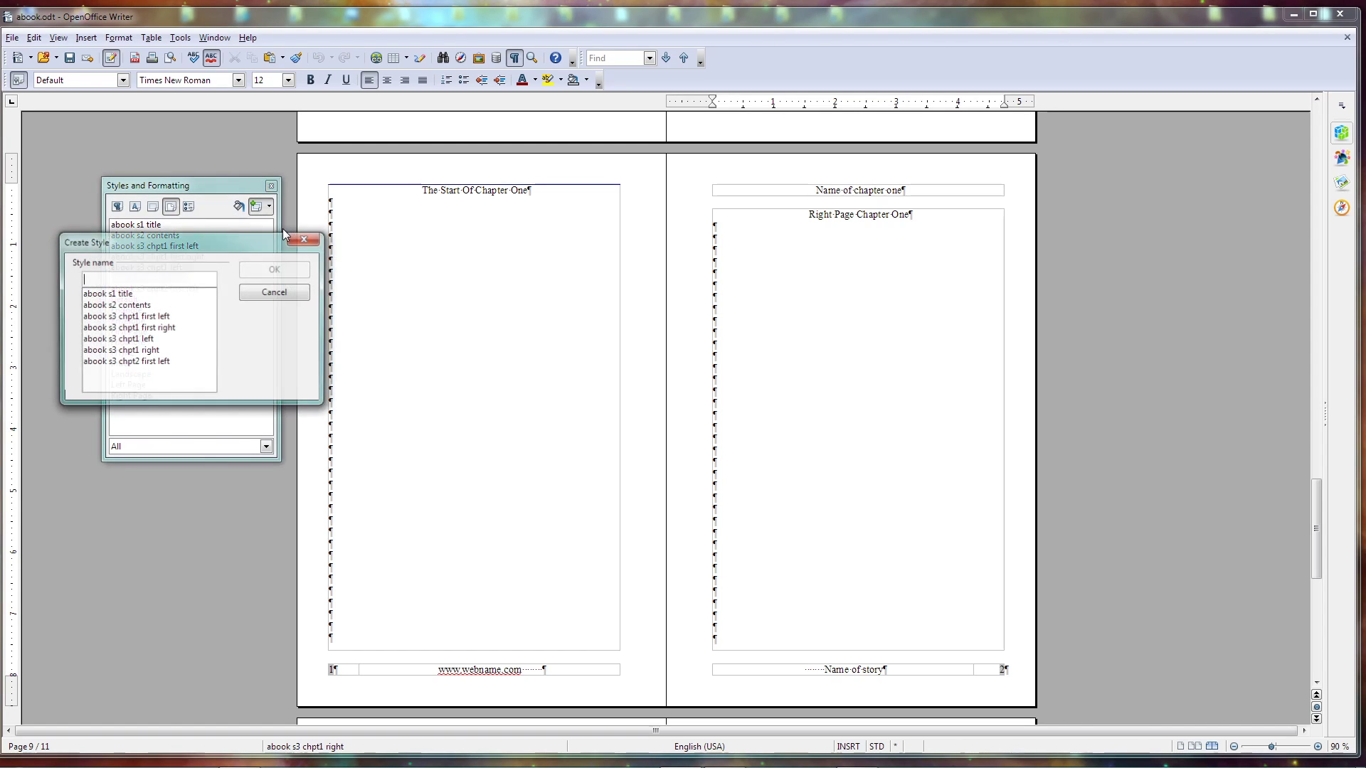
click(155, 351)
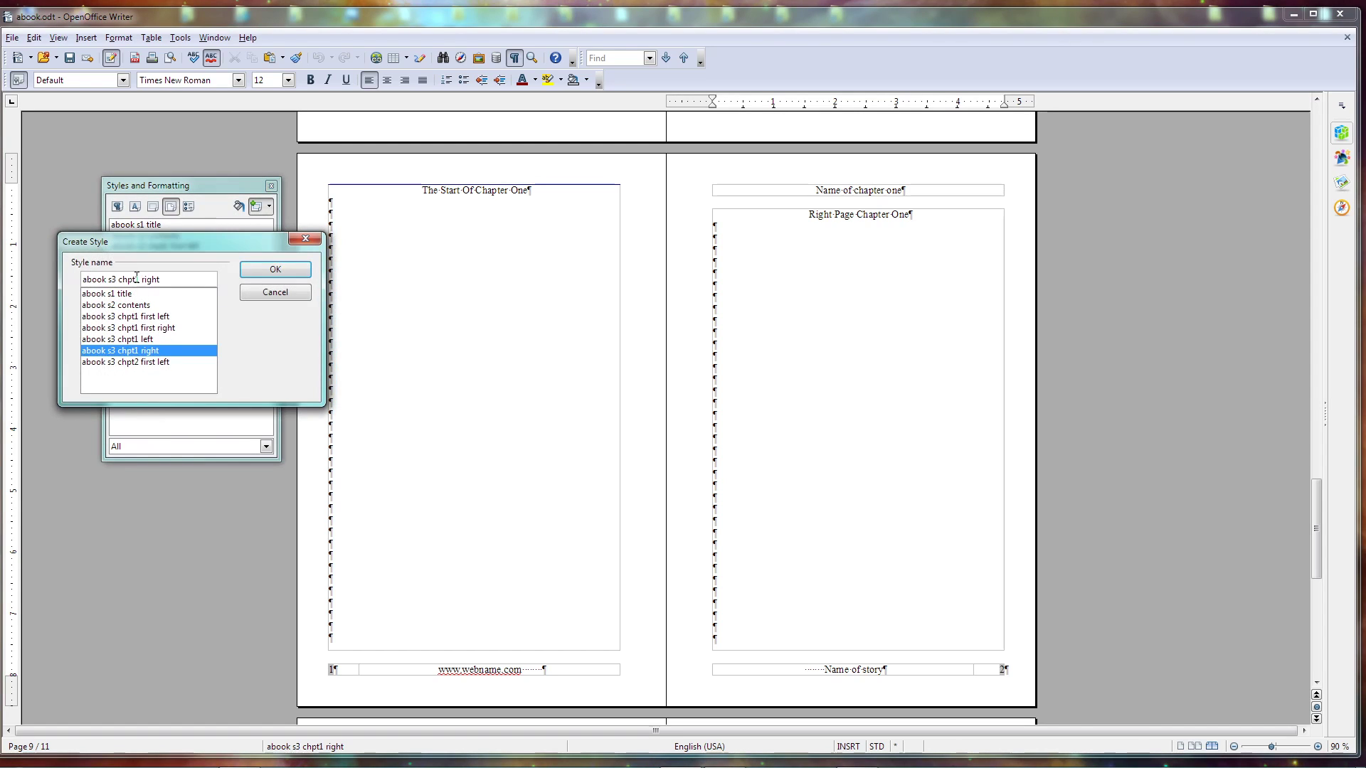
text(2)
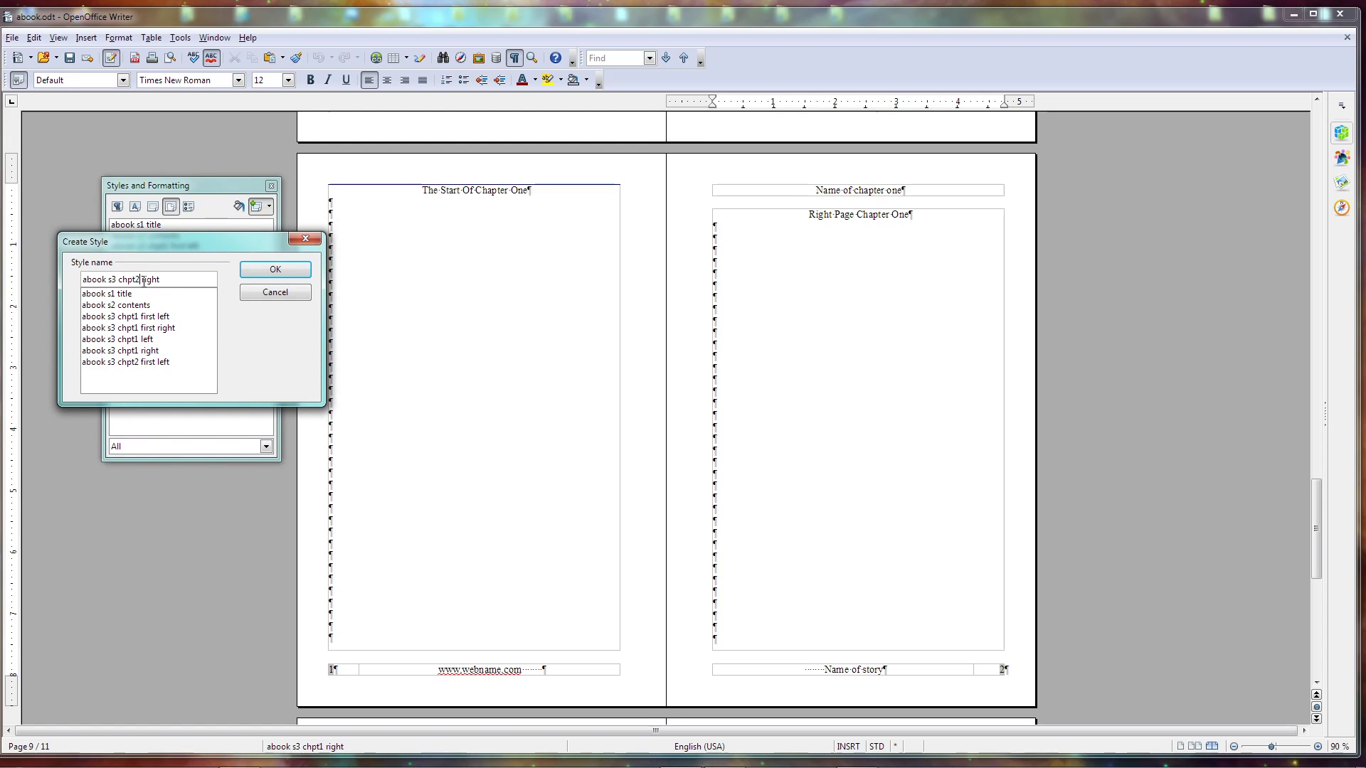
click(251, 270)
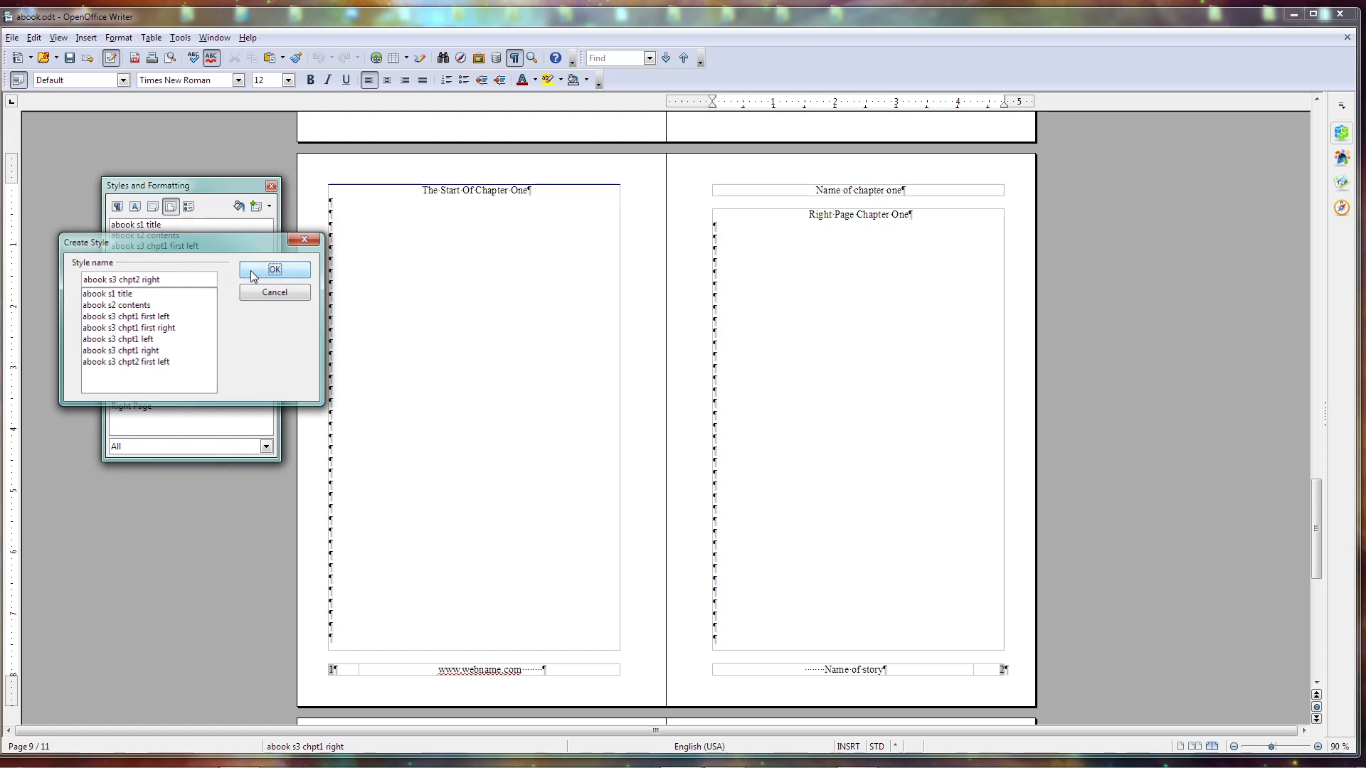
Create a page style named "abook s3 chpt2 left" from the regular left page of chapter one.
scroll(434, 427, down, 10)
click(424, 425)
click(269, 206)
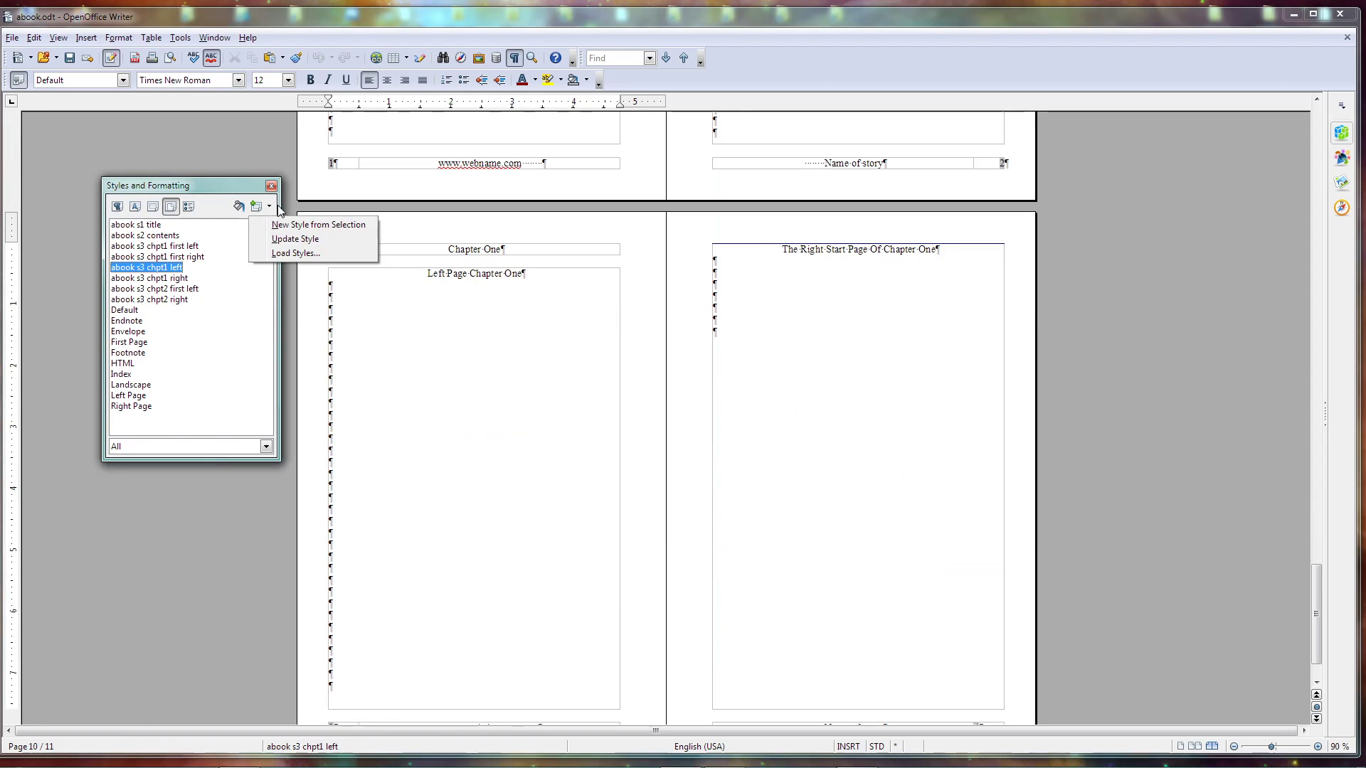
click(321, 226)
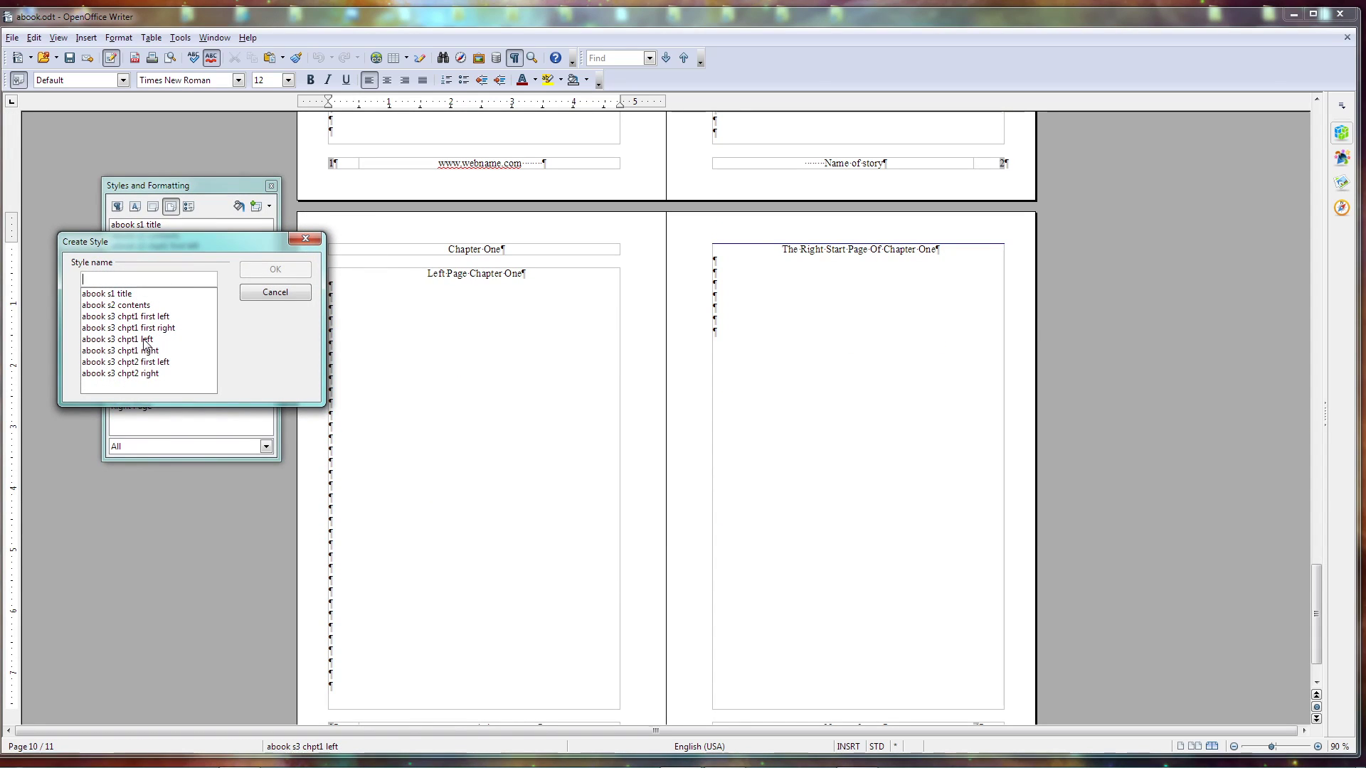
click(146, 340)
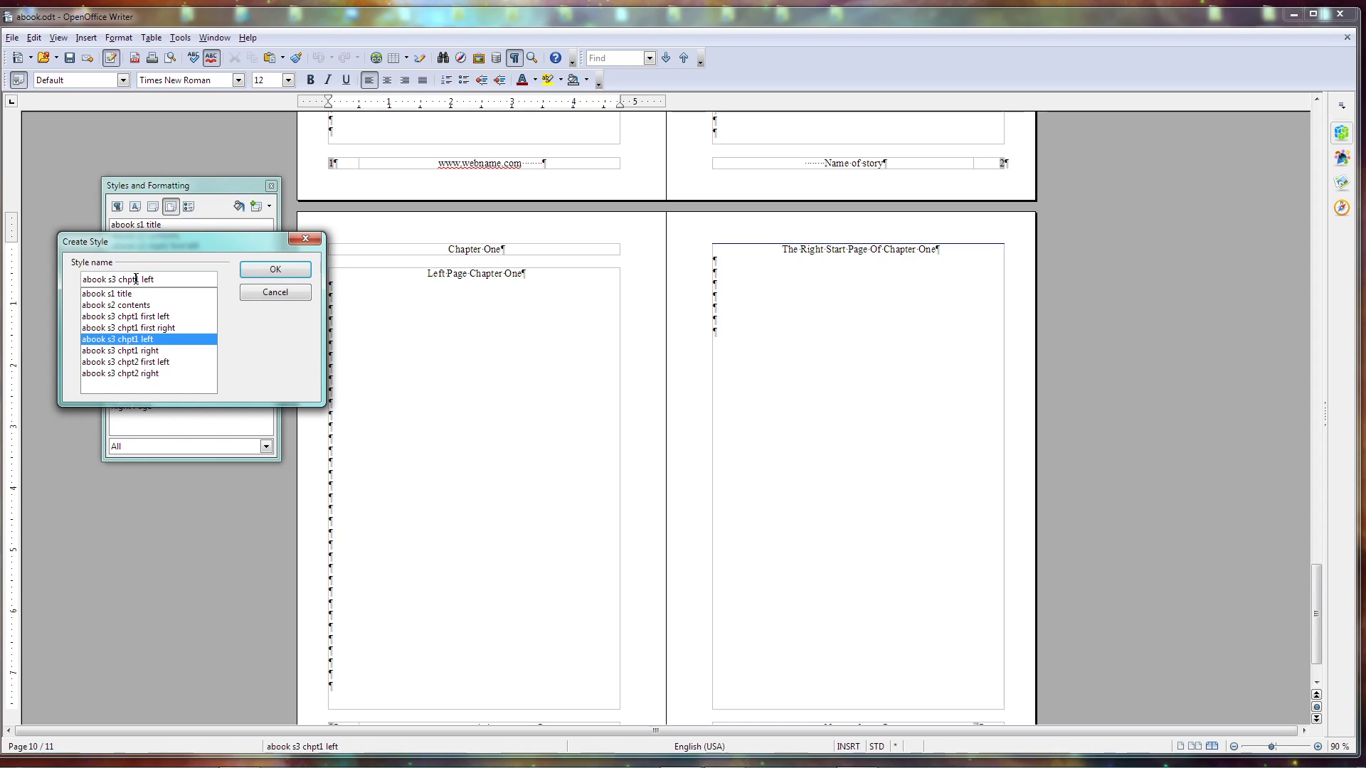
text(2)
click(275, 273)
Create a page style named "abook s3 chpt2 first right" from the right start page of chapter one.
click(792, 400)
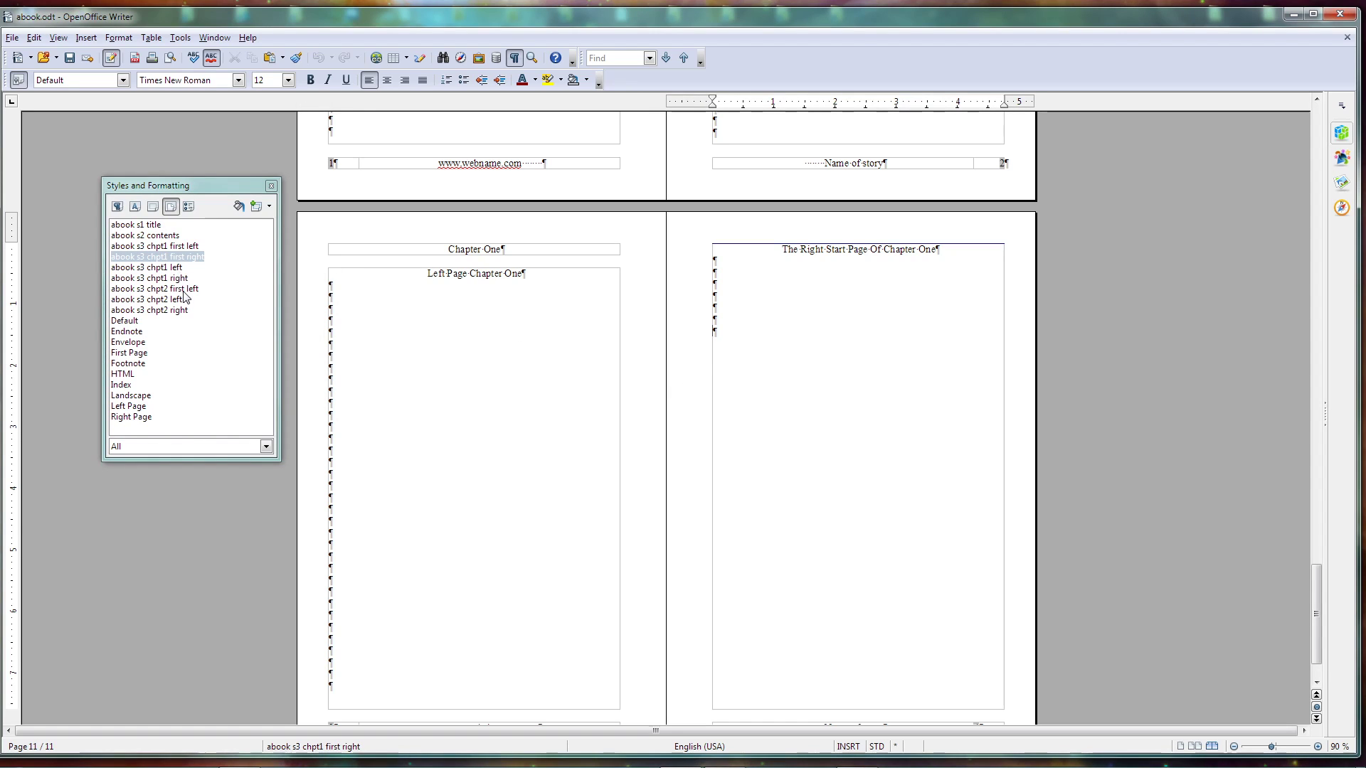
click(255, 209)
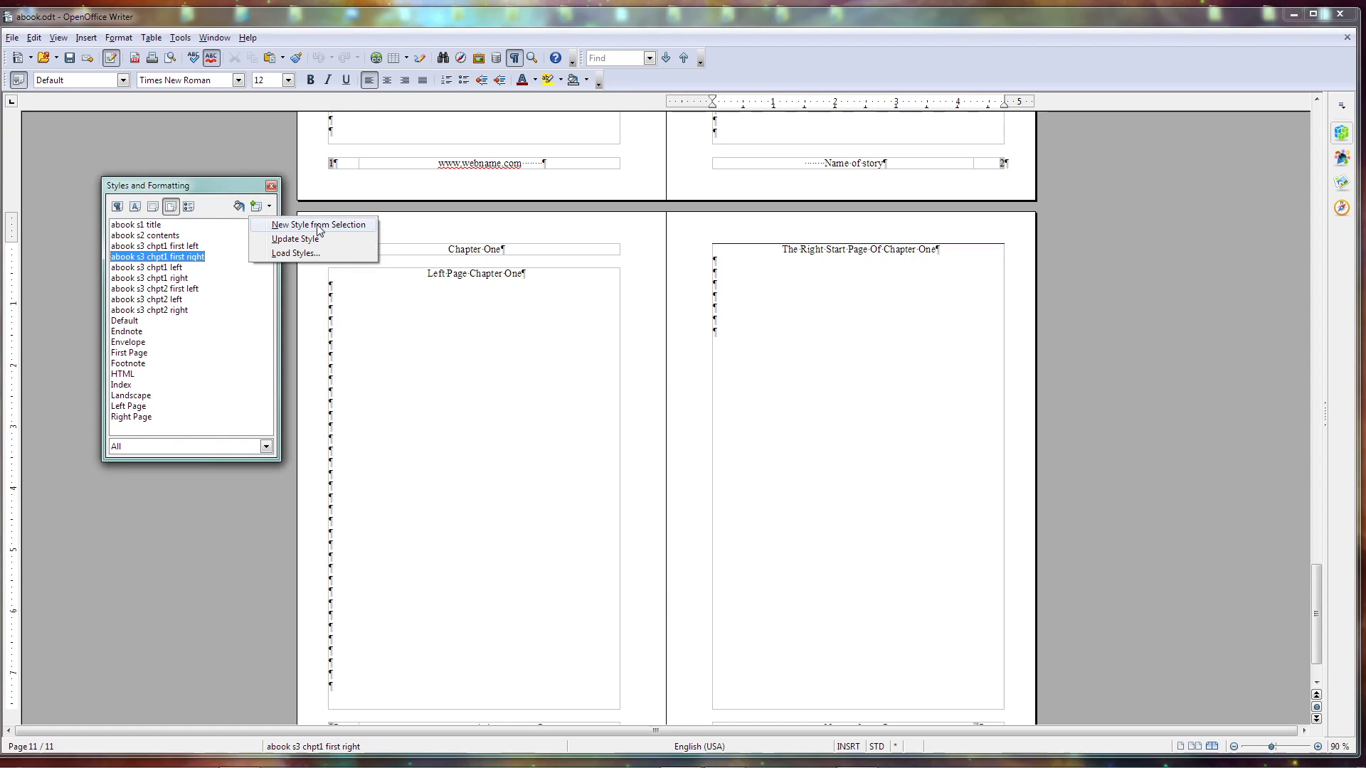
click(291, 226)
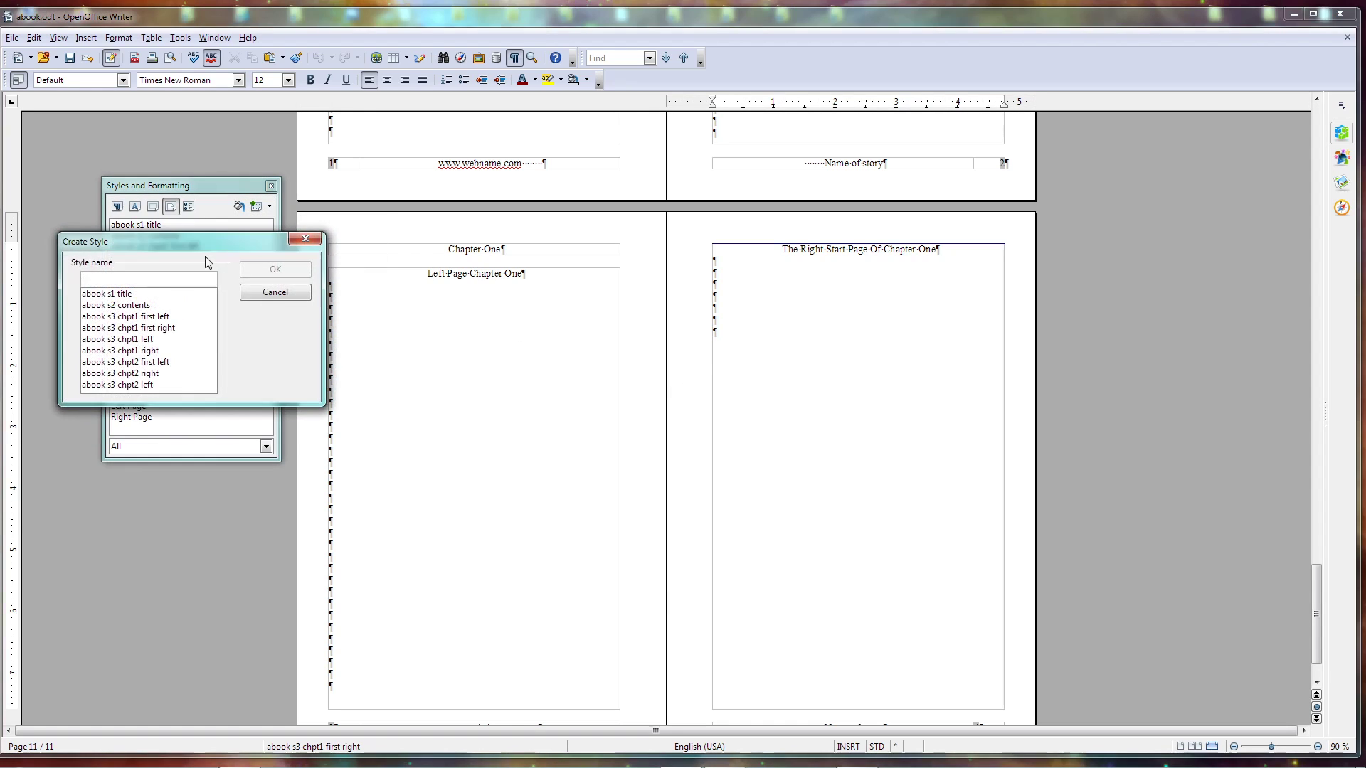
click(155, 328)
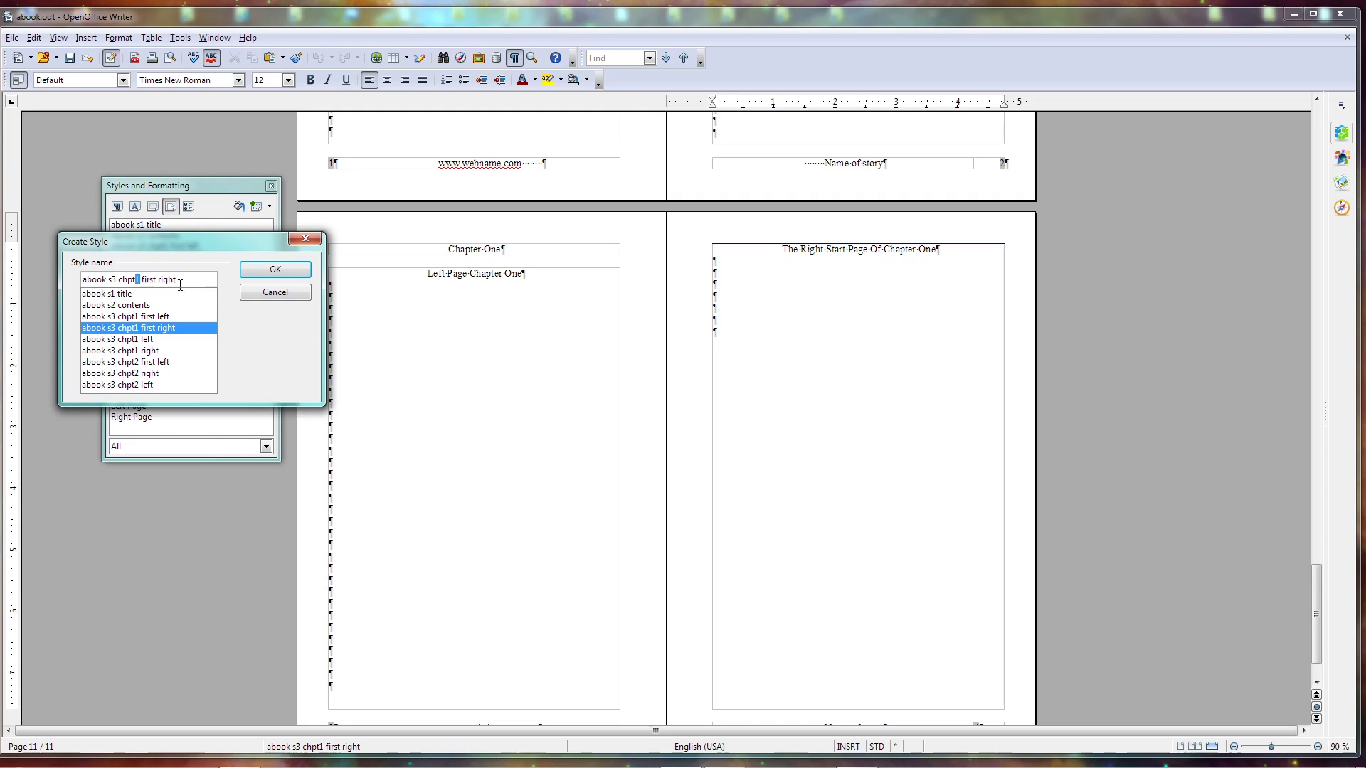
click(275, 269)
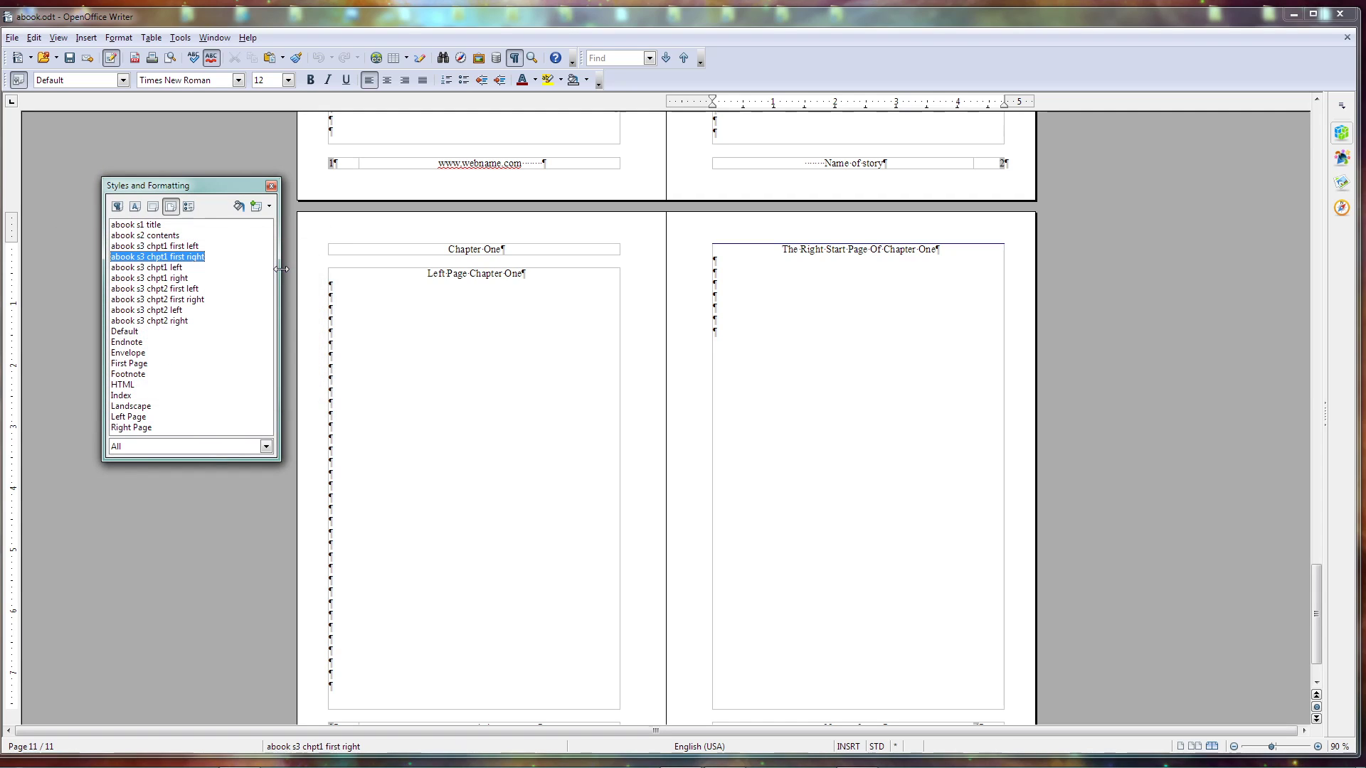
Set the Next Style of the page style "abook s3 chpt2 first left" to "abook s3 chpt2 right".
right_click(172, 290)
click(210, 311)
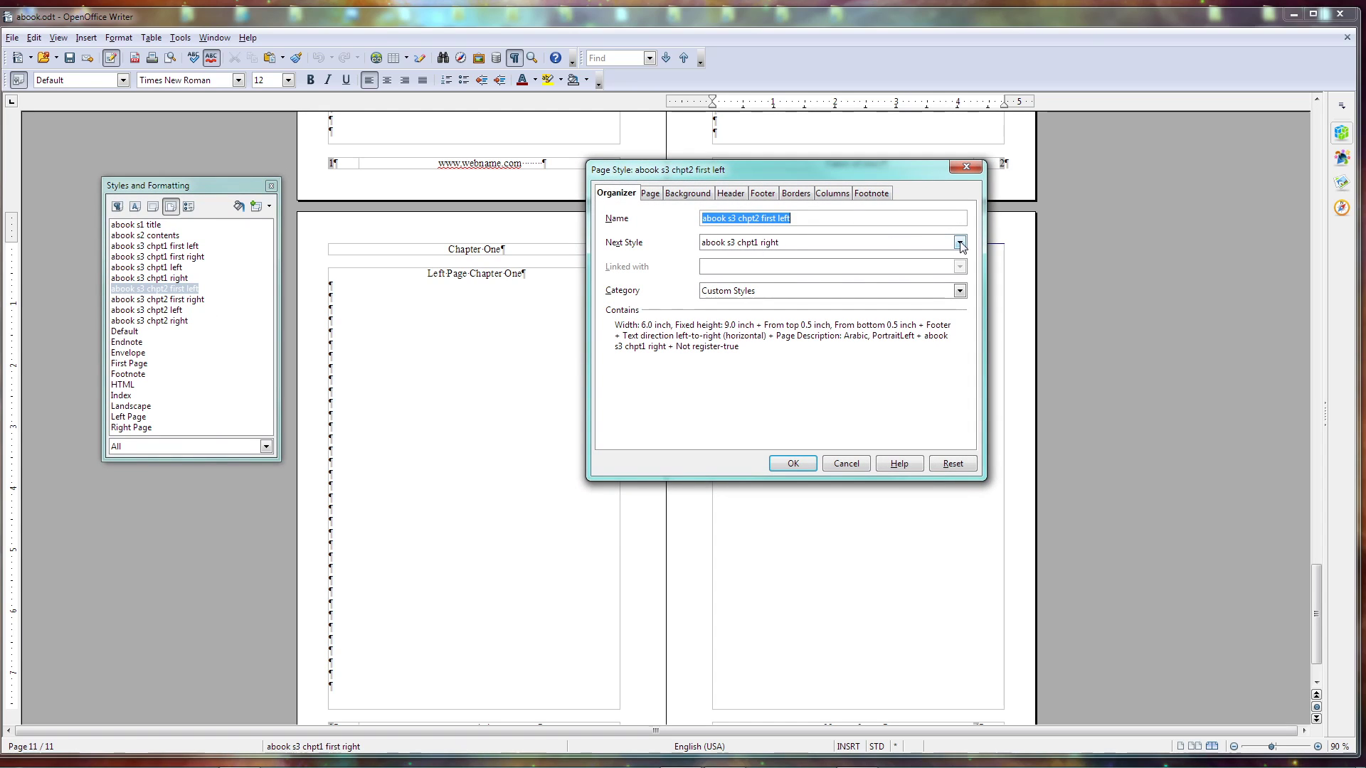
click(755, 246)
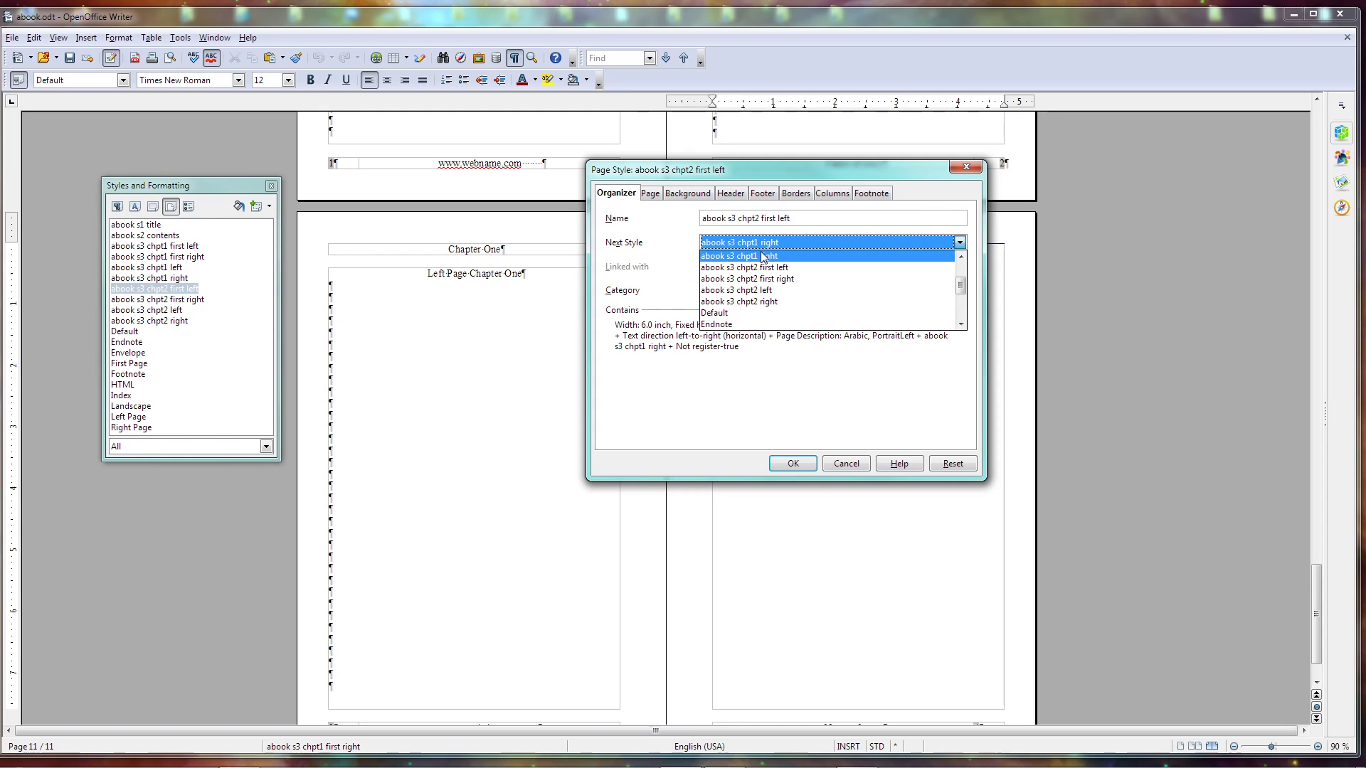
click(759, 302)
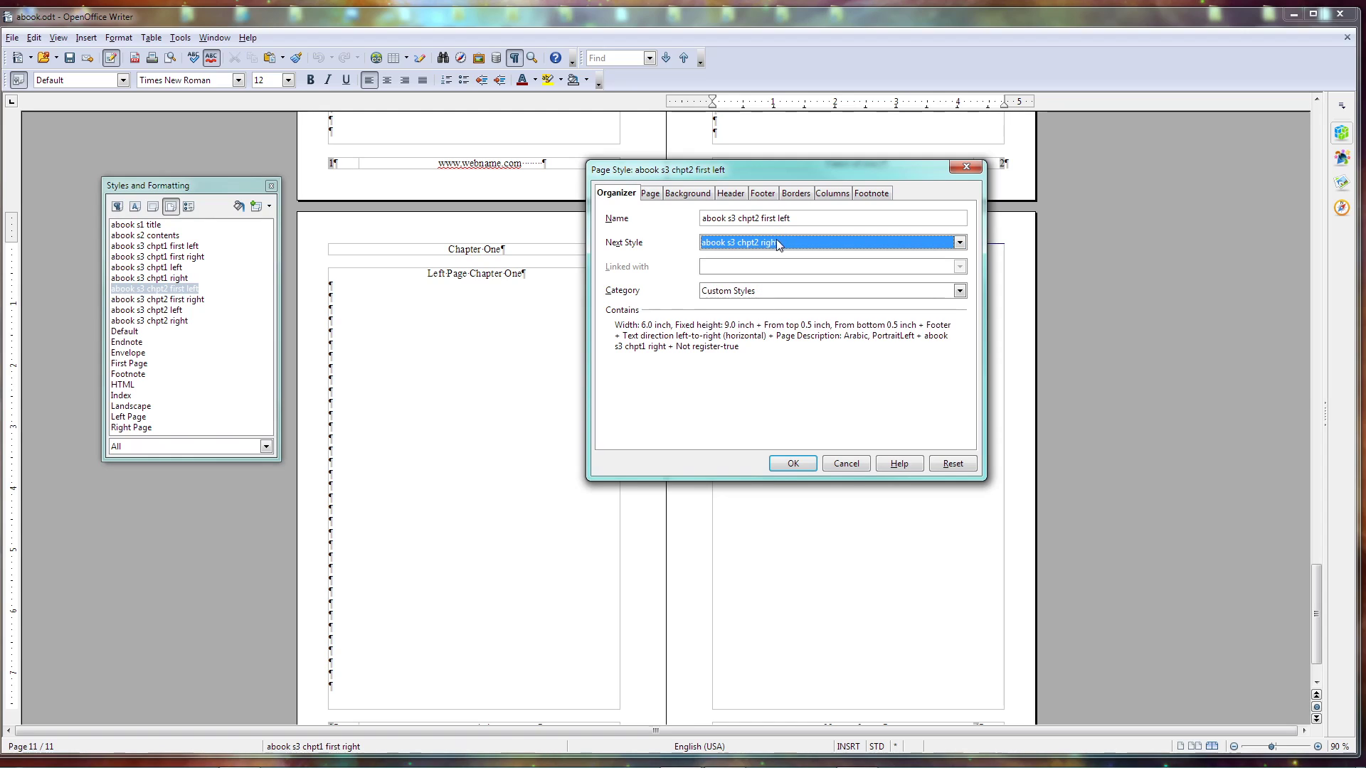
click(793, 464)
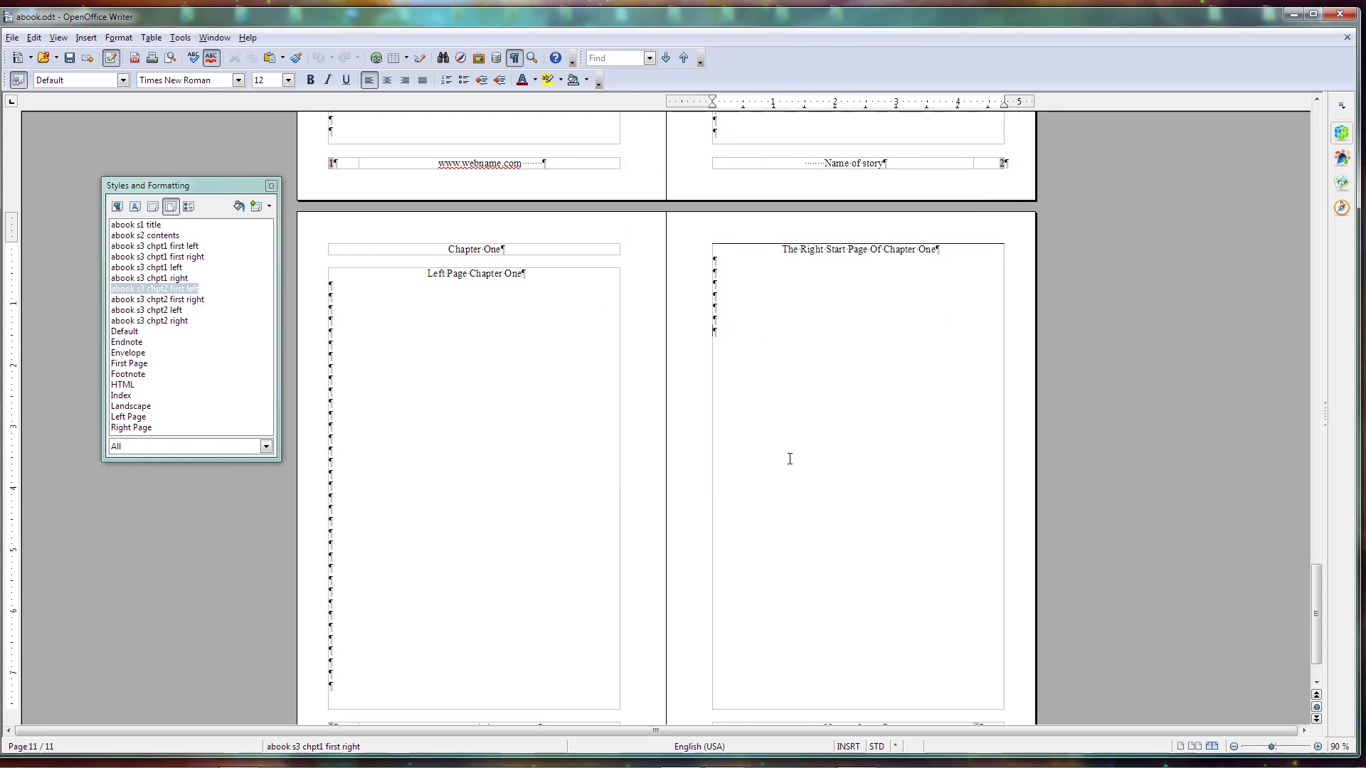
Set the Next Style of the page style "abook s3 chpt2 first right" to "abook s3 chpt2 left".
right_click(184, 301)
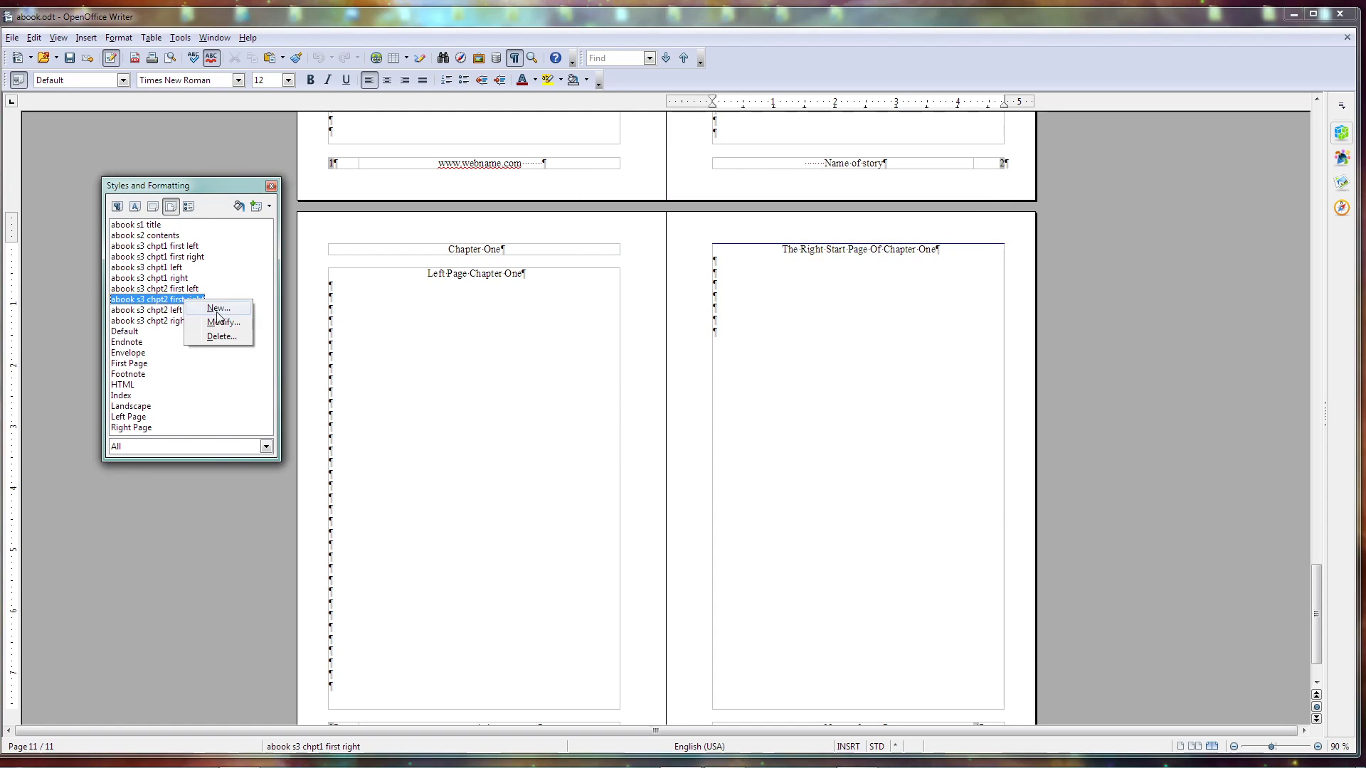
click(224, 323)
click(762, 243)
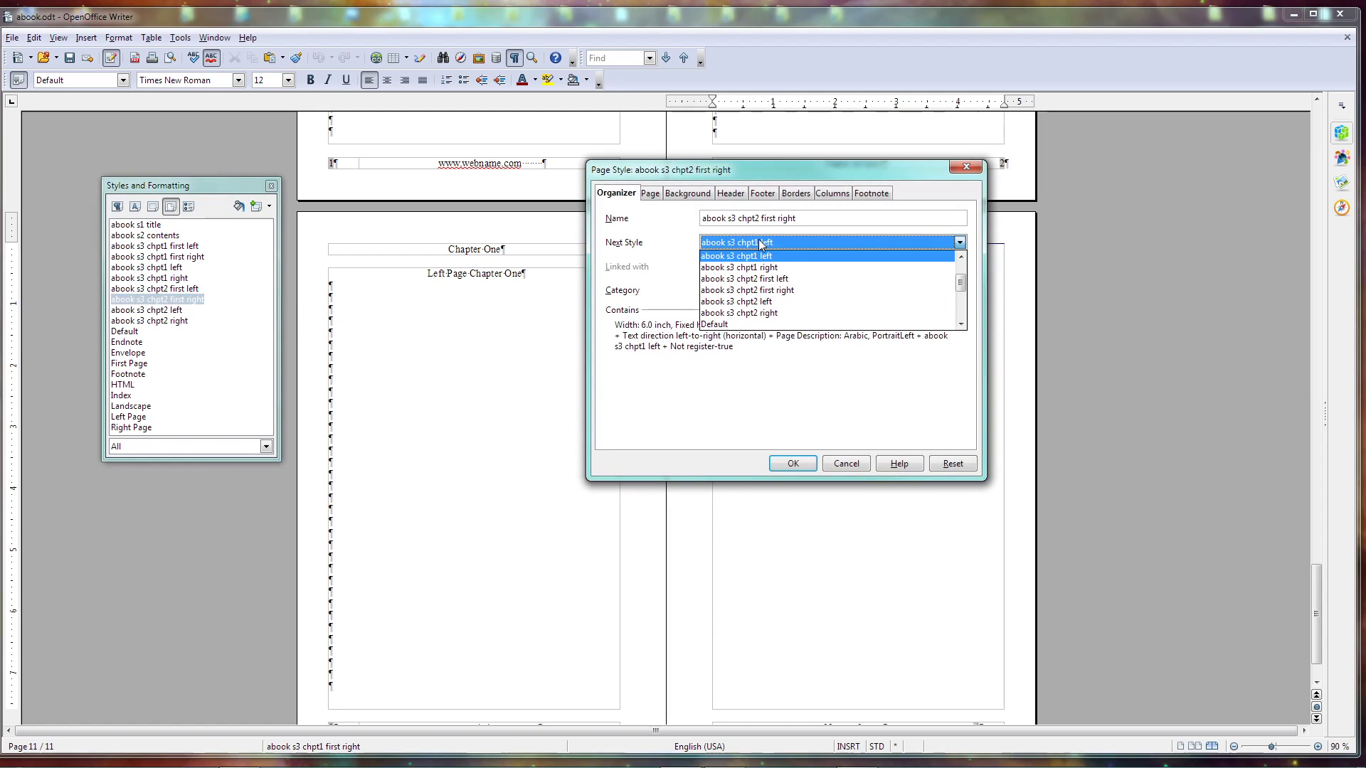
click(758, 302)
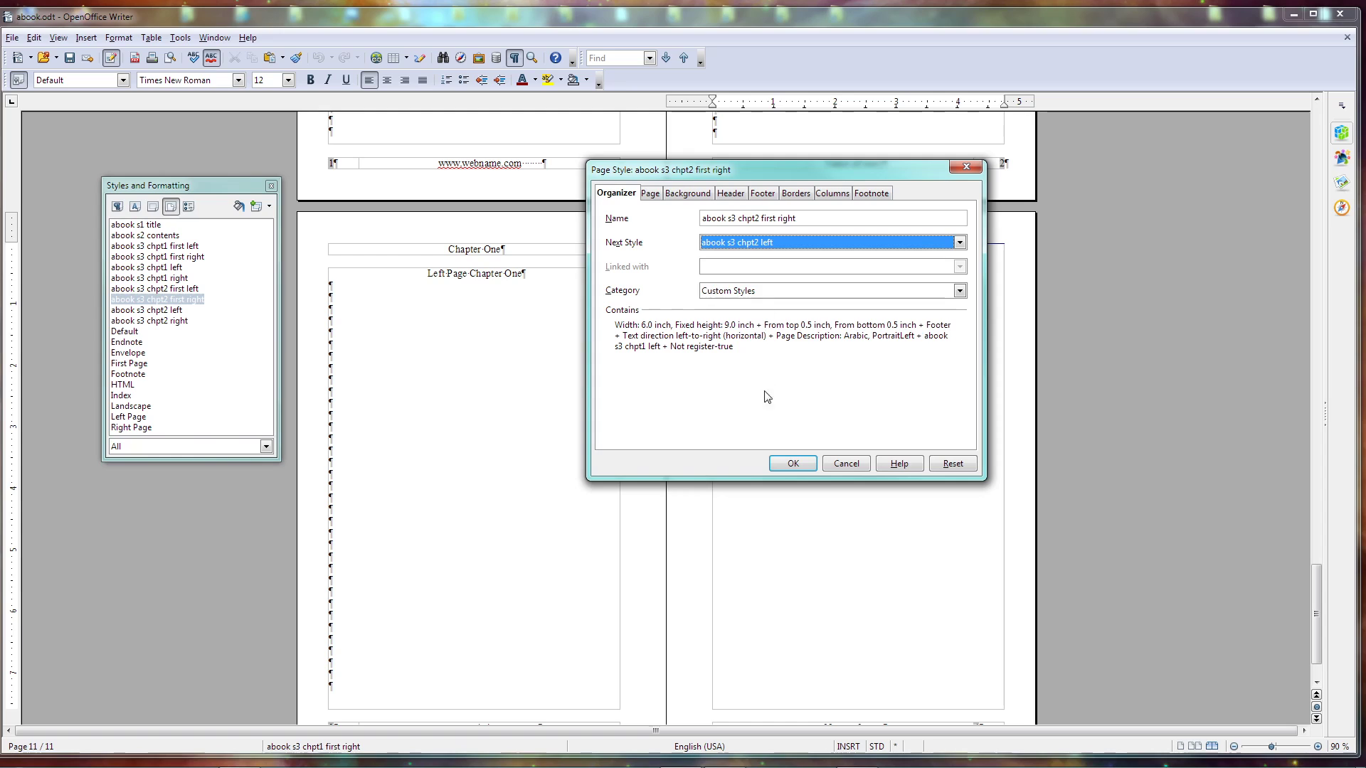
click(792, 463)
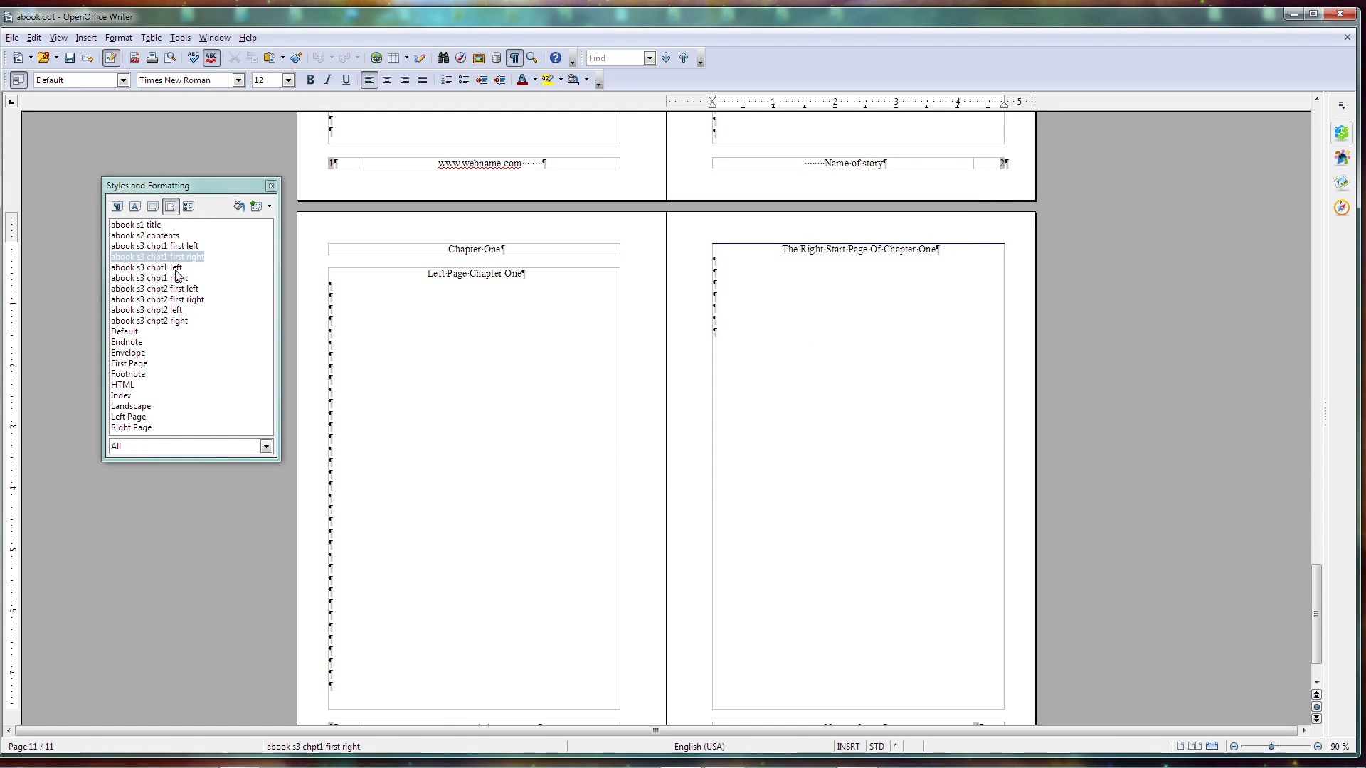
Set the Next Style of the page style "abook s3 chpt2 left" to "abook s3 chpt2 right".
click(180, 311)
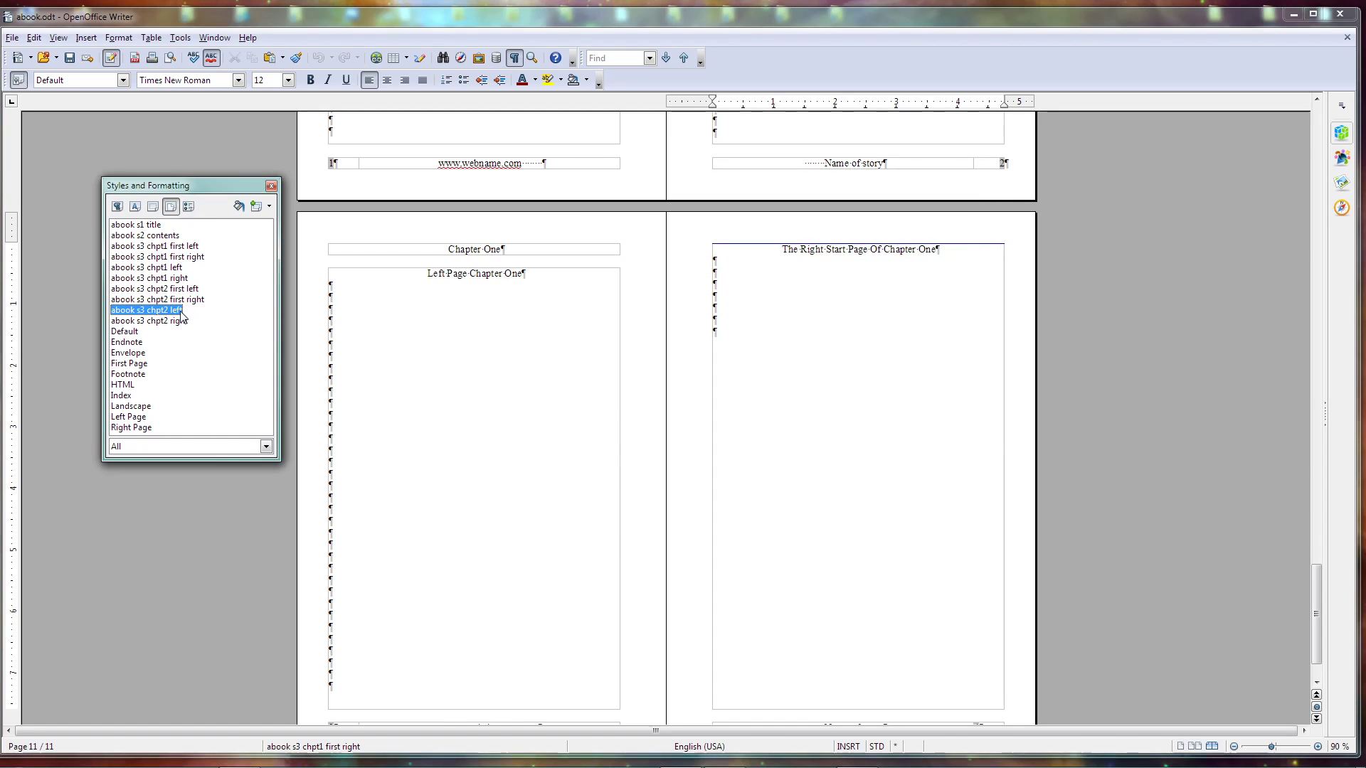
right_click(181, 317)
click(228, 335)
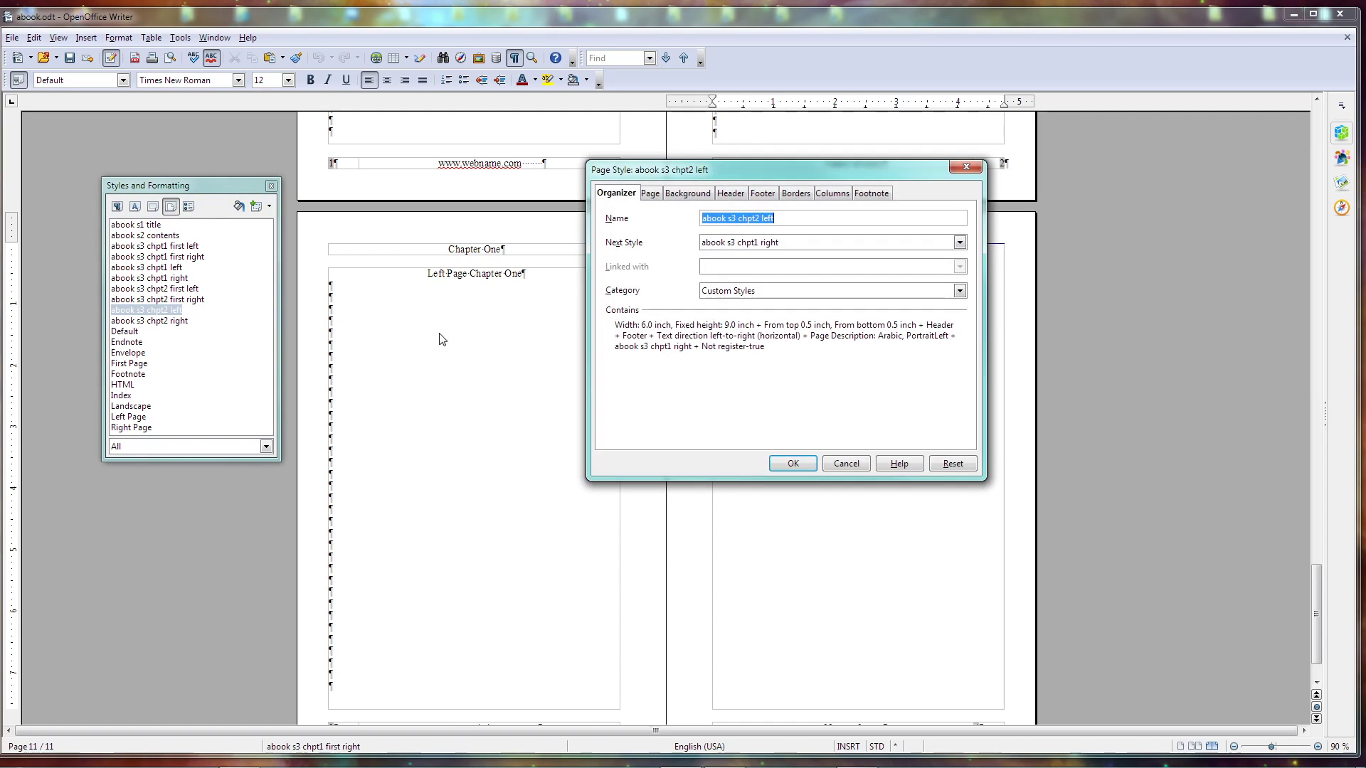
click(767, 244)
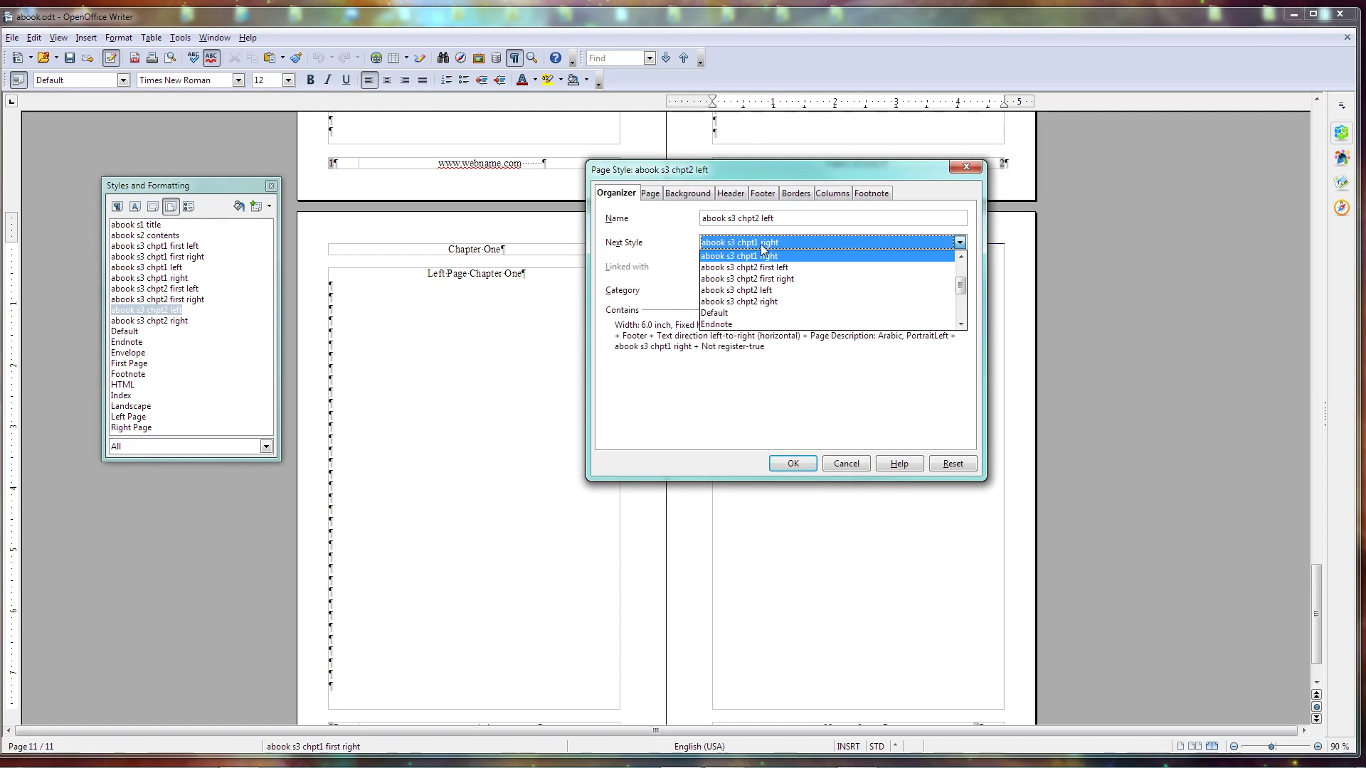
click(774, 302)
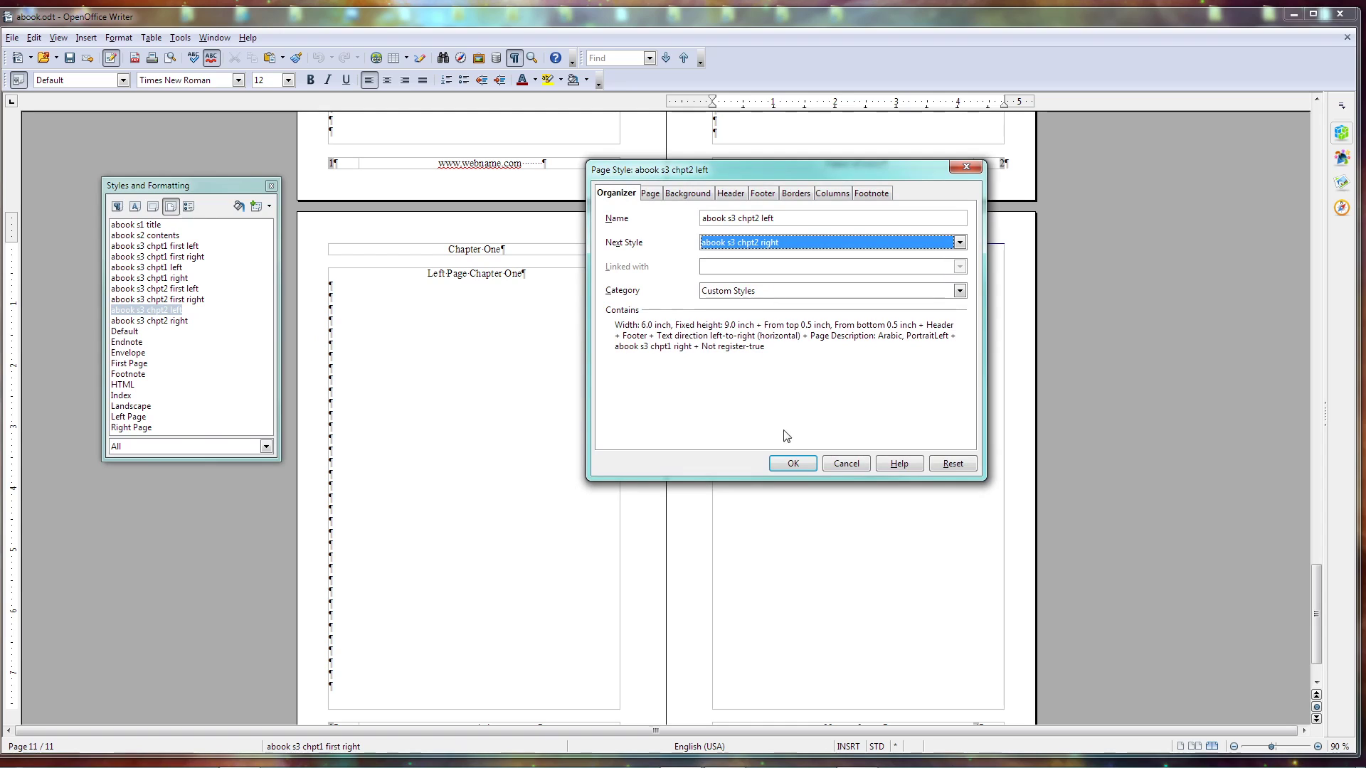
click(791, 463)
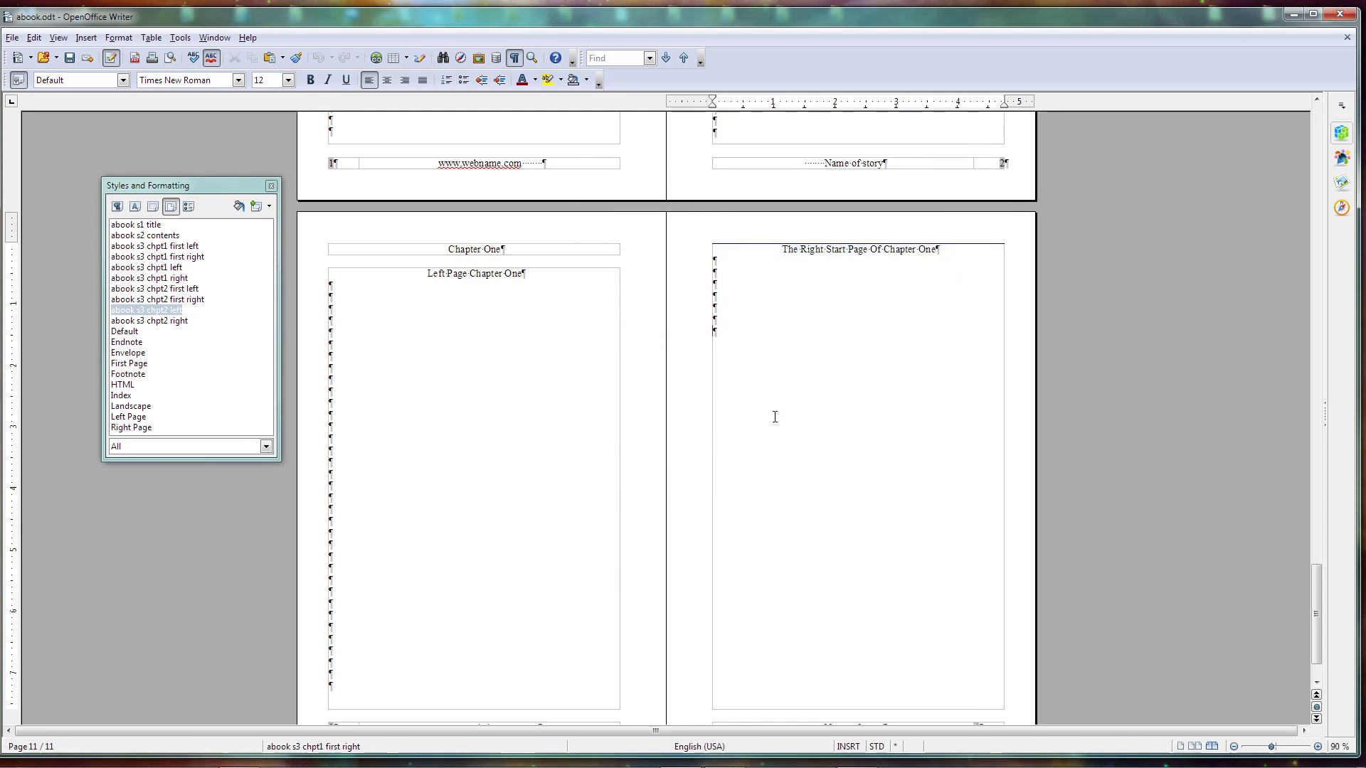
Set the Next Style of the page style "abook s3 chpt2 right" to "abook s3 chpt2 left".
click(178, 322)
right_click(178, 328)
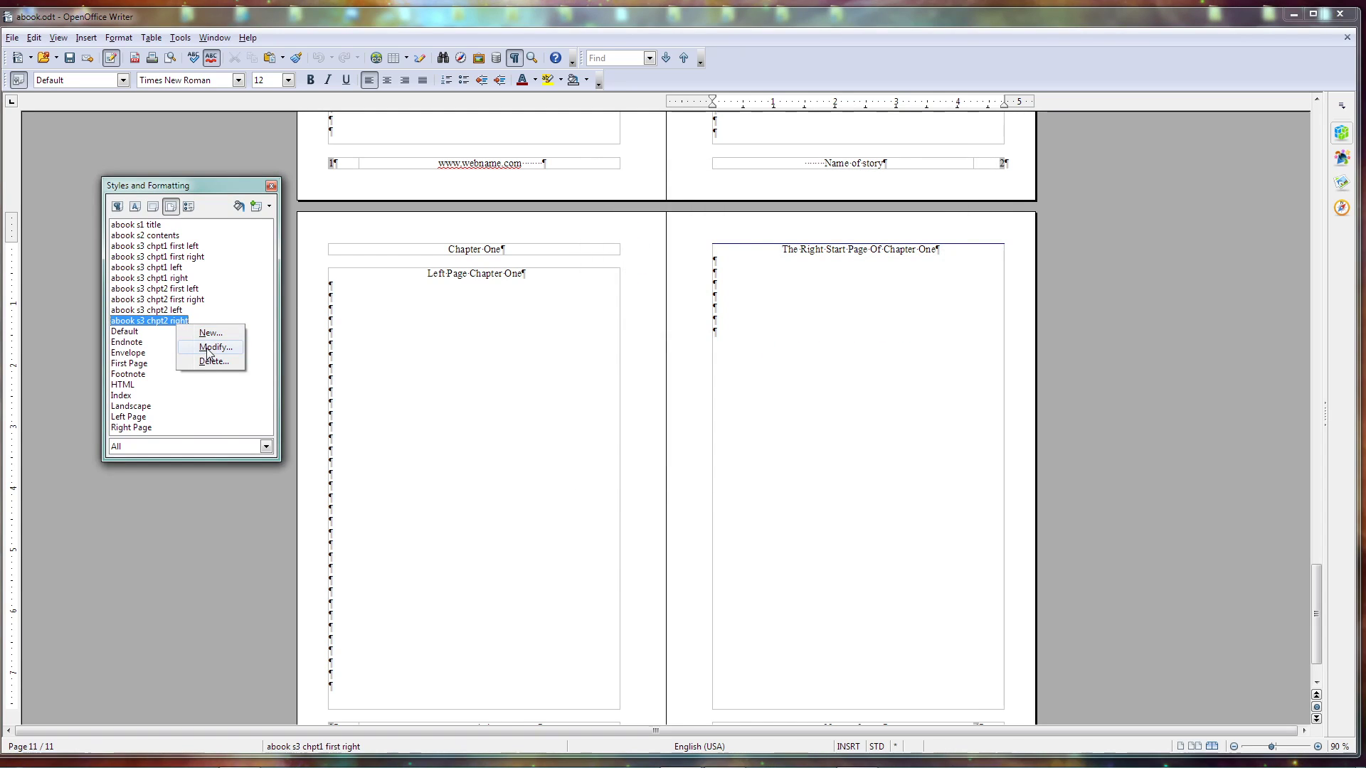
click(213, 346)
click(768, 244)
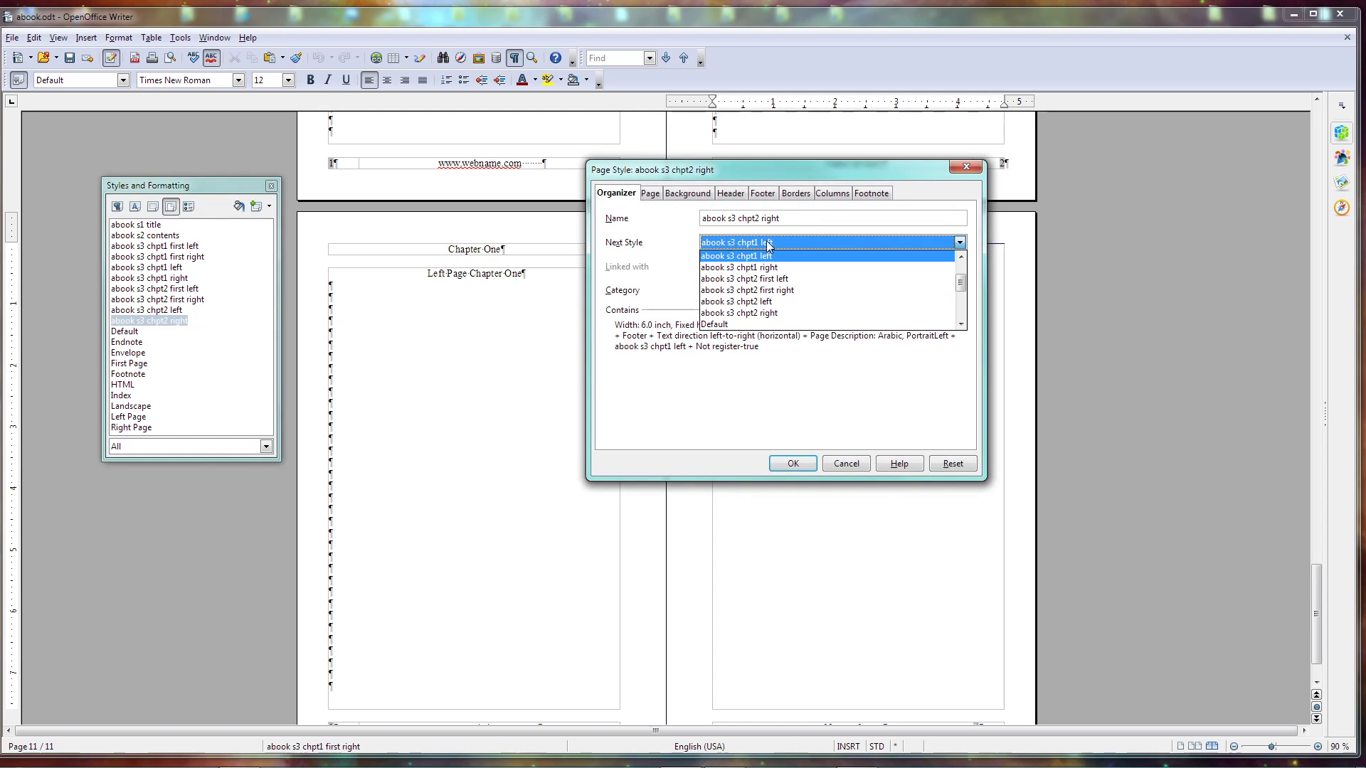
click(767, 308)
click(792, 464)
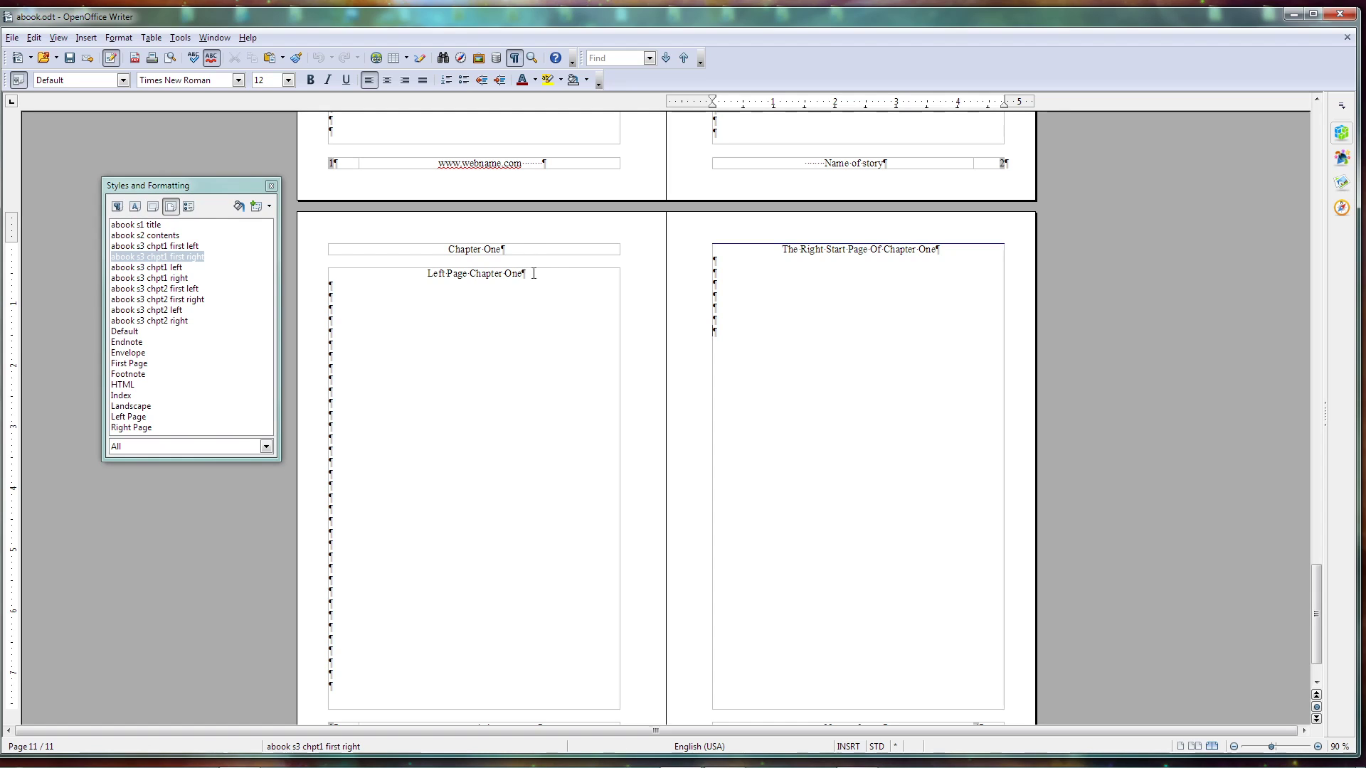
Insert a page break with the style "abook s3 chpt2 first left" after the text on the right start page of chapter one.
scroll(529, 264, up, 6)
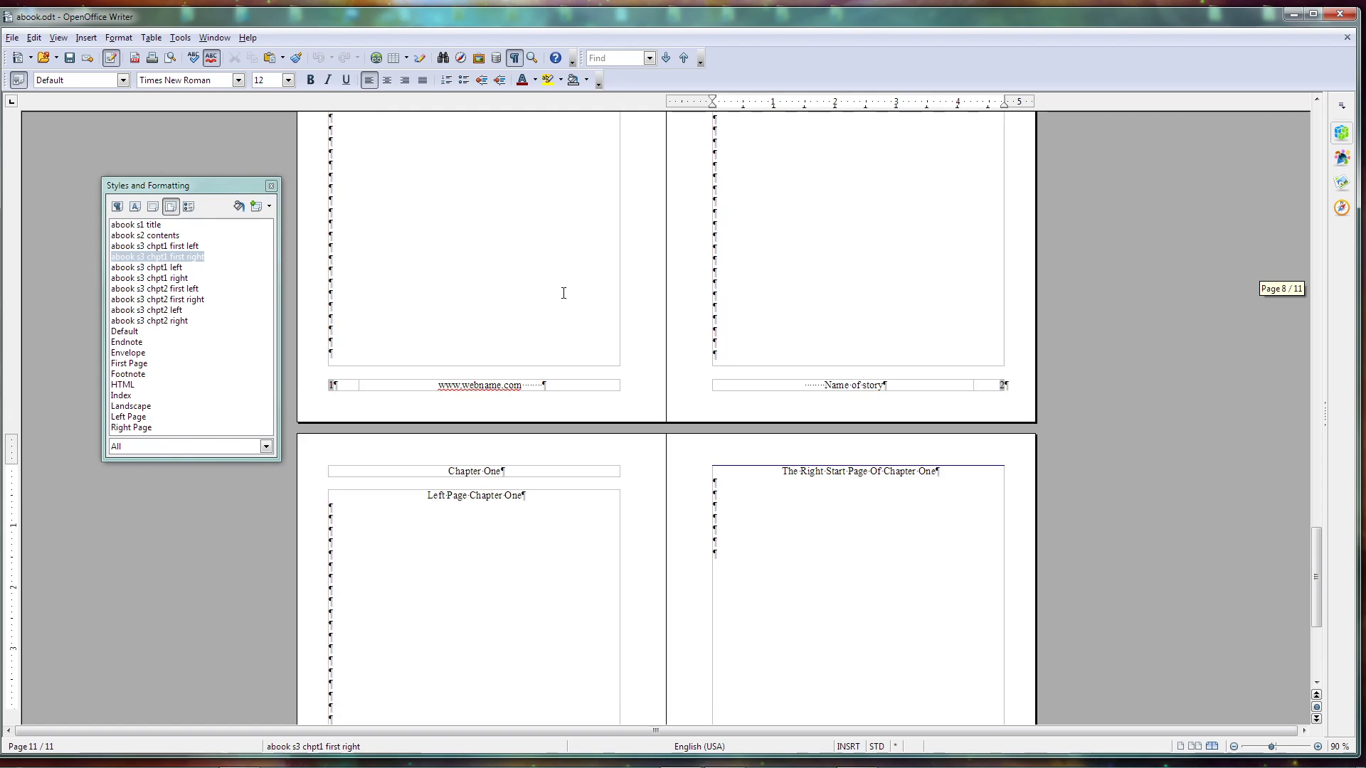
scroll(564, 294, down, 5)
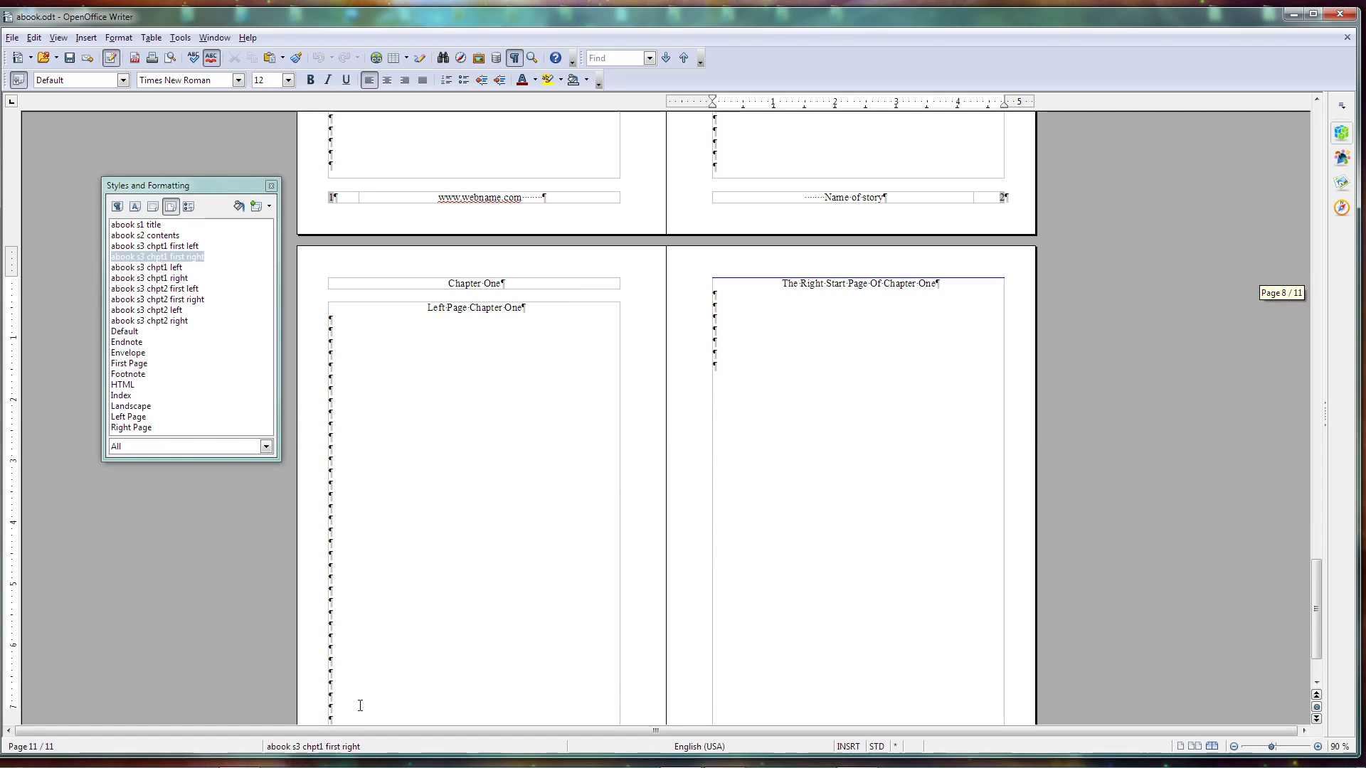
scroll(495, 605, down, 3)
scroll(495, 606, up, 6)
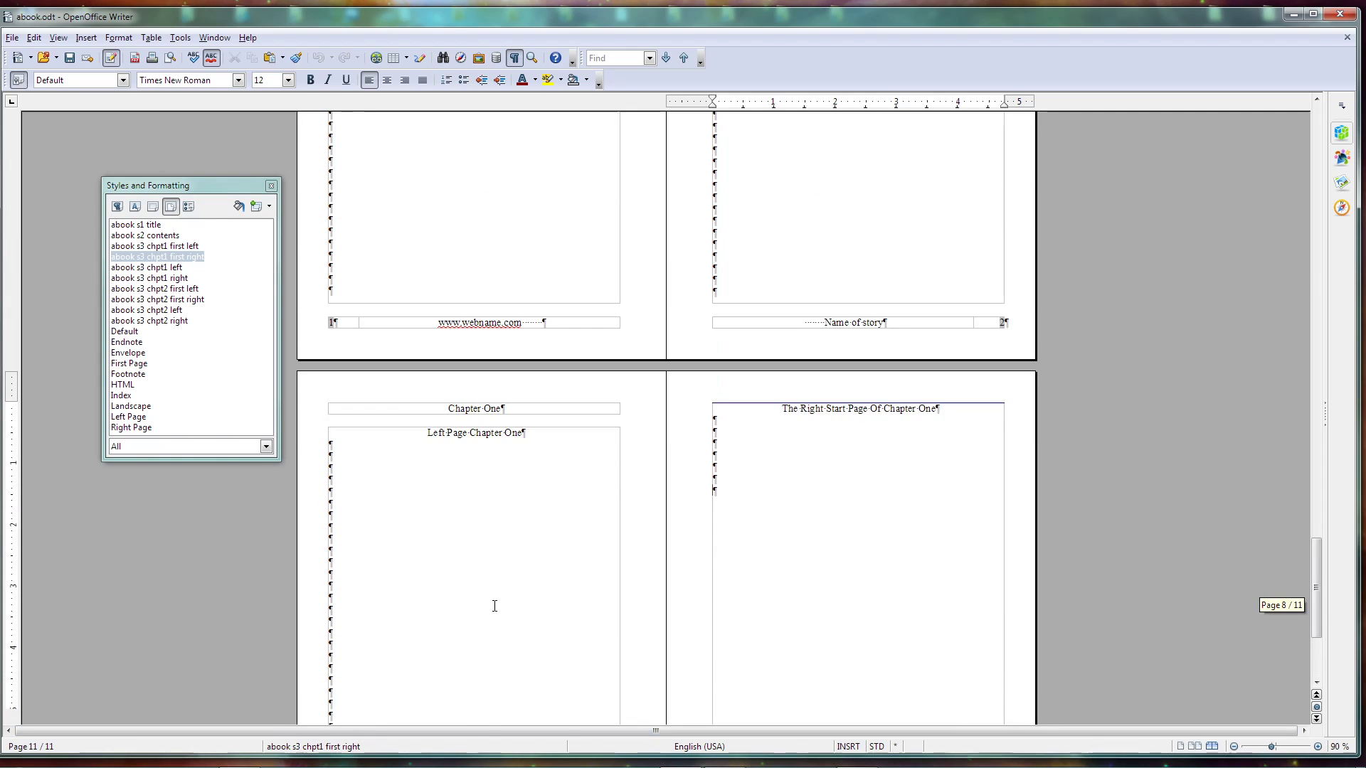
scroll(495, 605, down, 6)
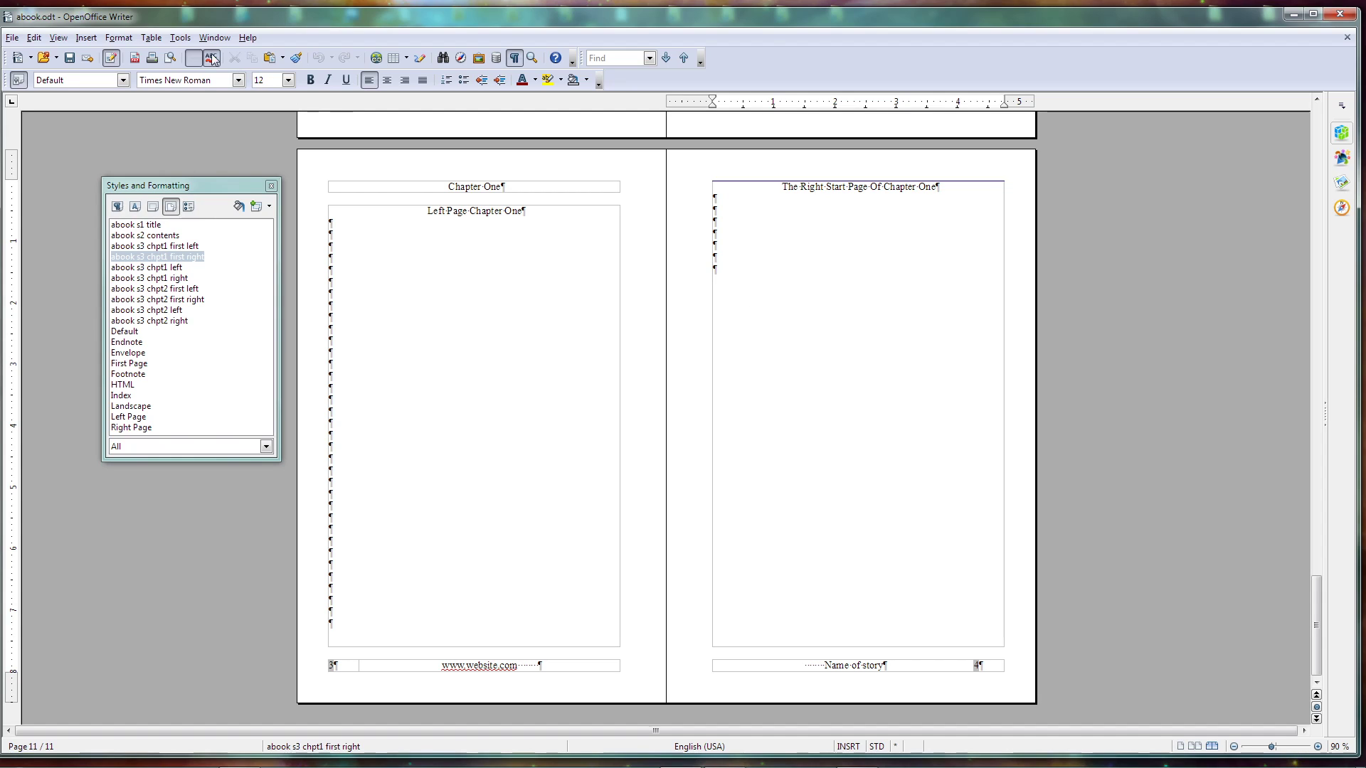
click(86, 38)
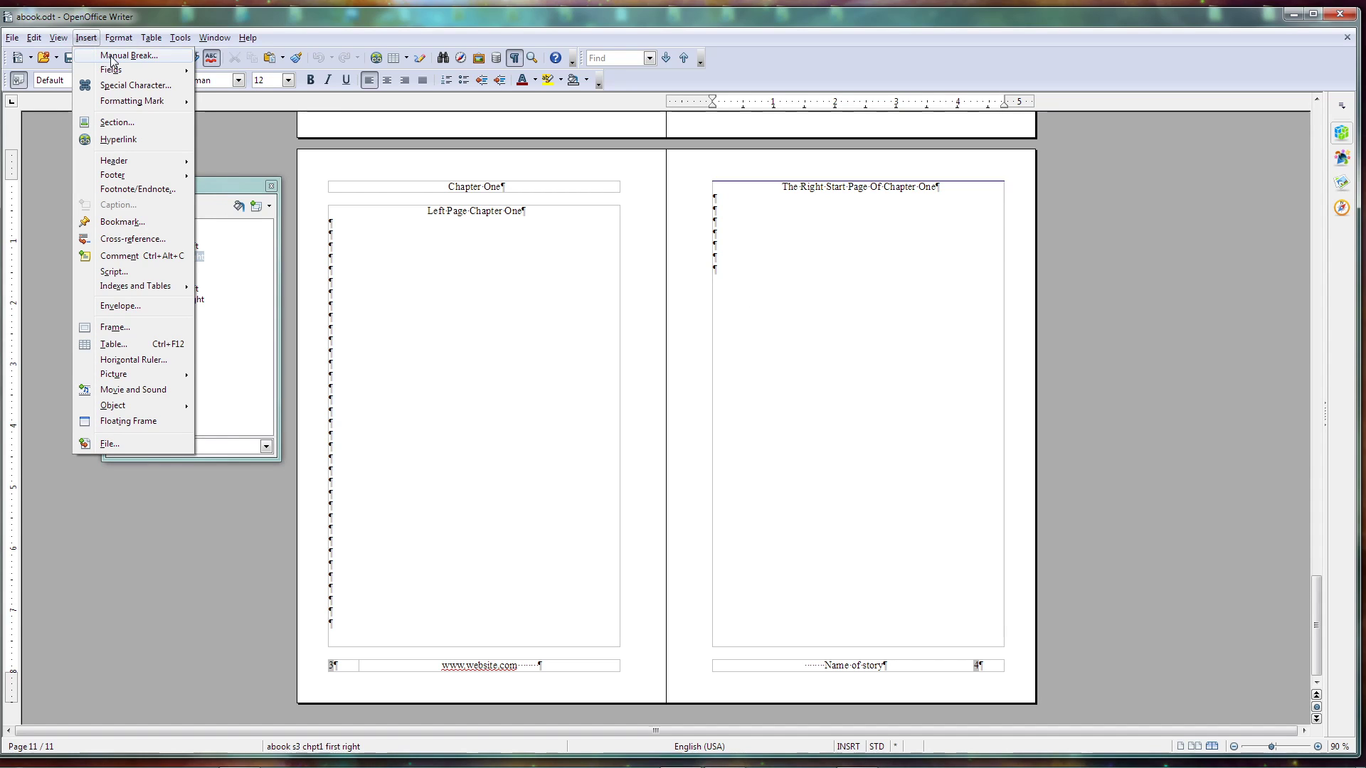
click(112, 58)
click(686, 407)
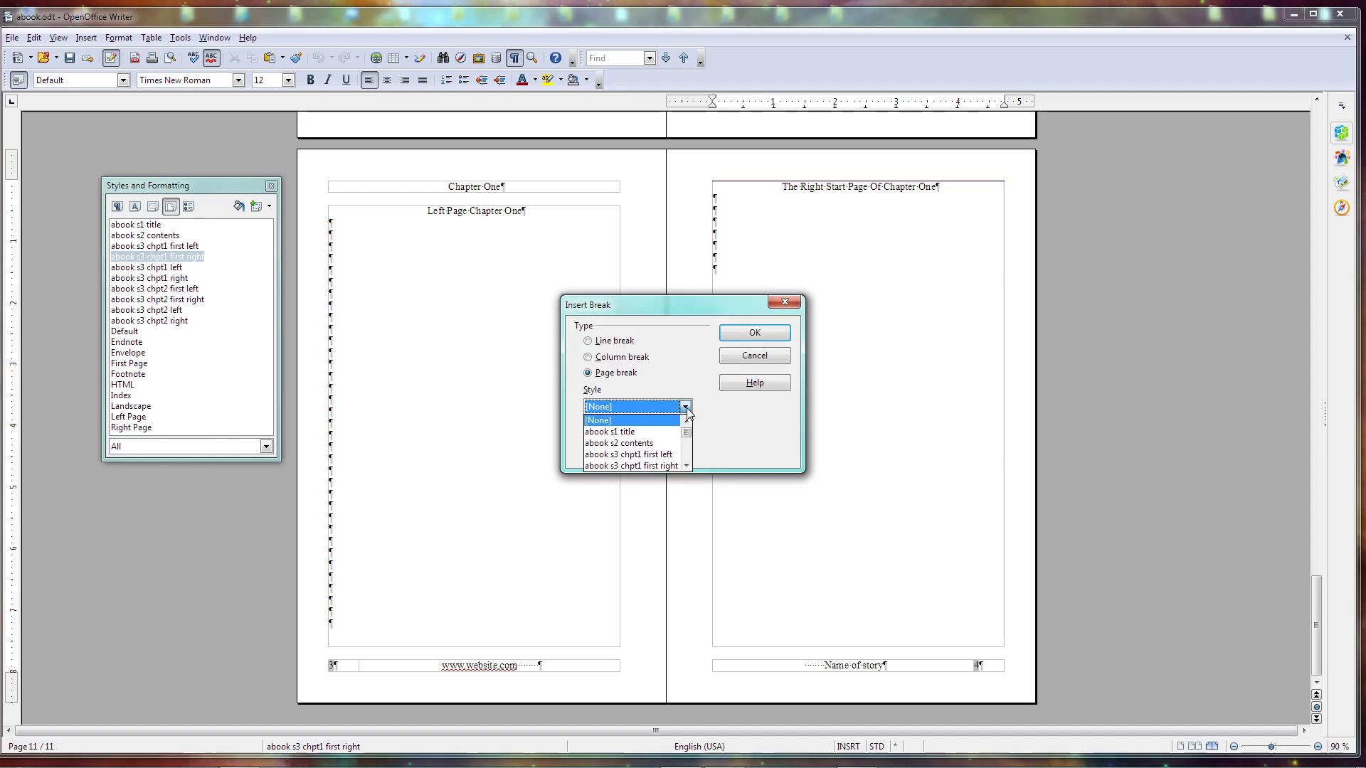
drag(686, 432, 686, 447)
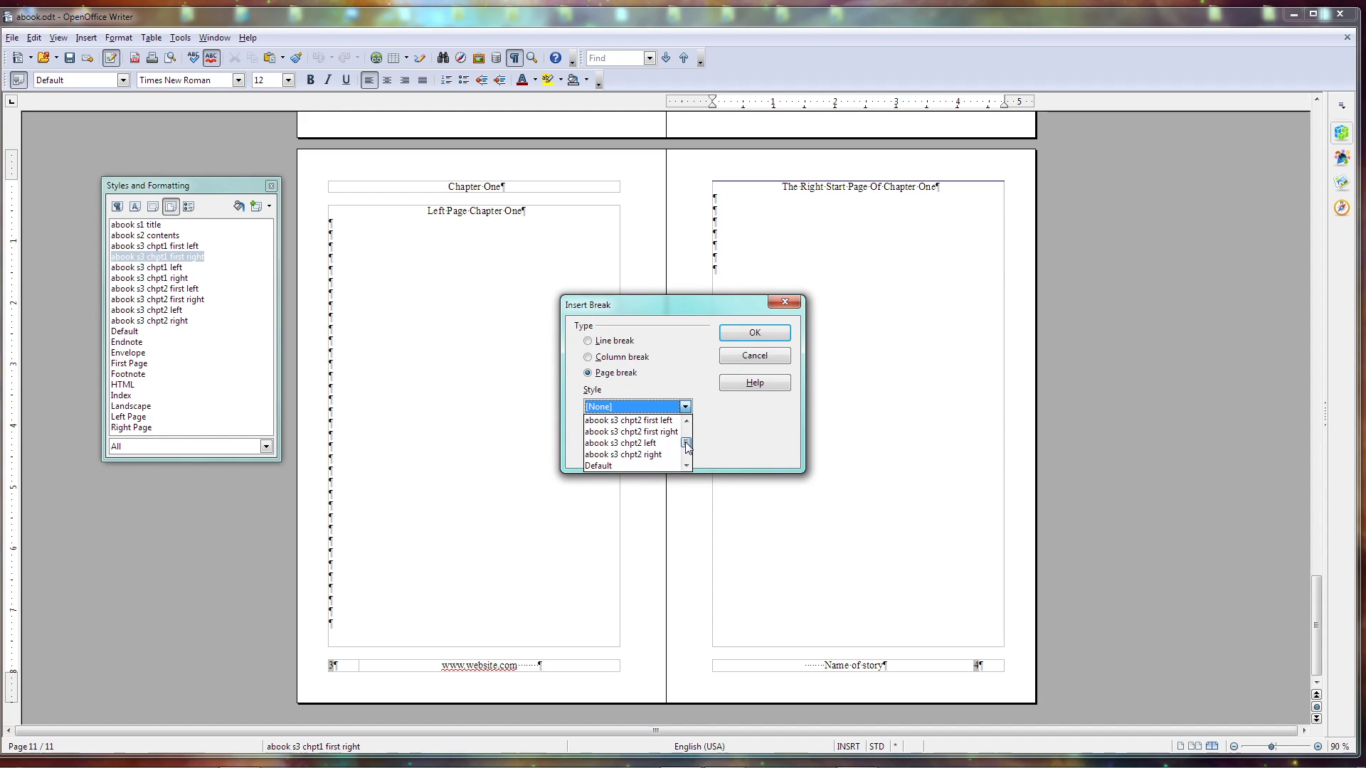
click(628, 421)
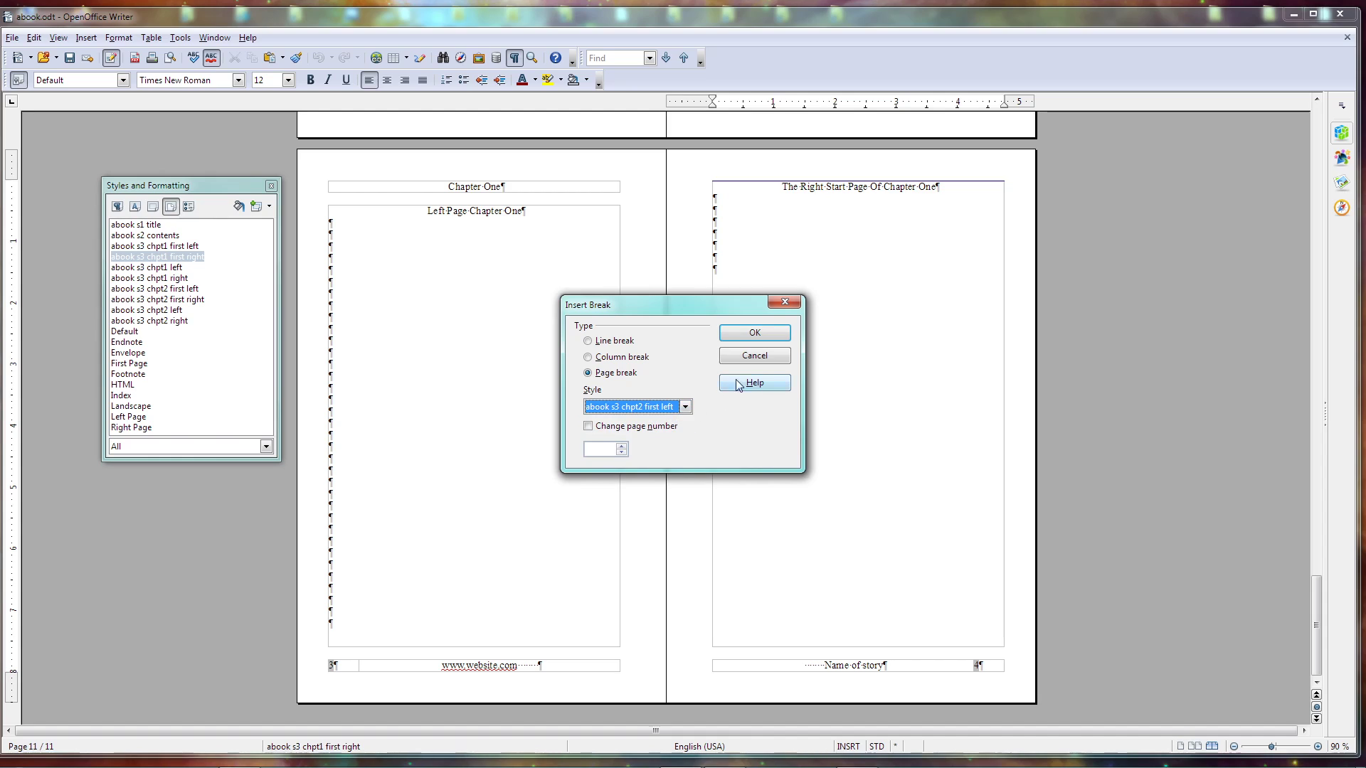
click(755, 337)
scroll(397, 567, down, 5)
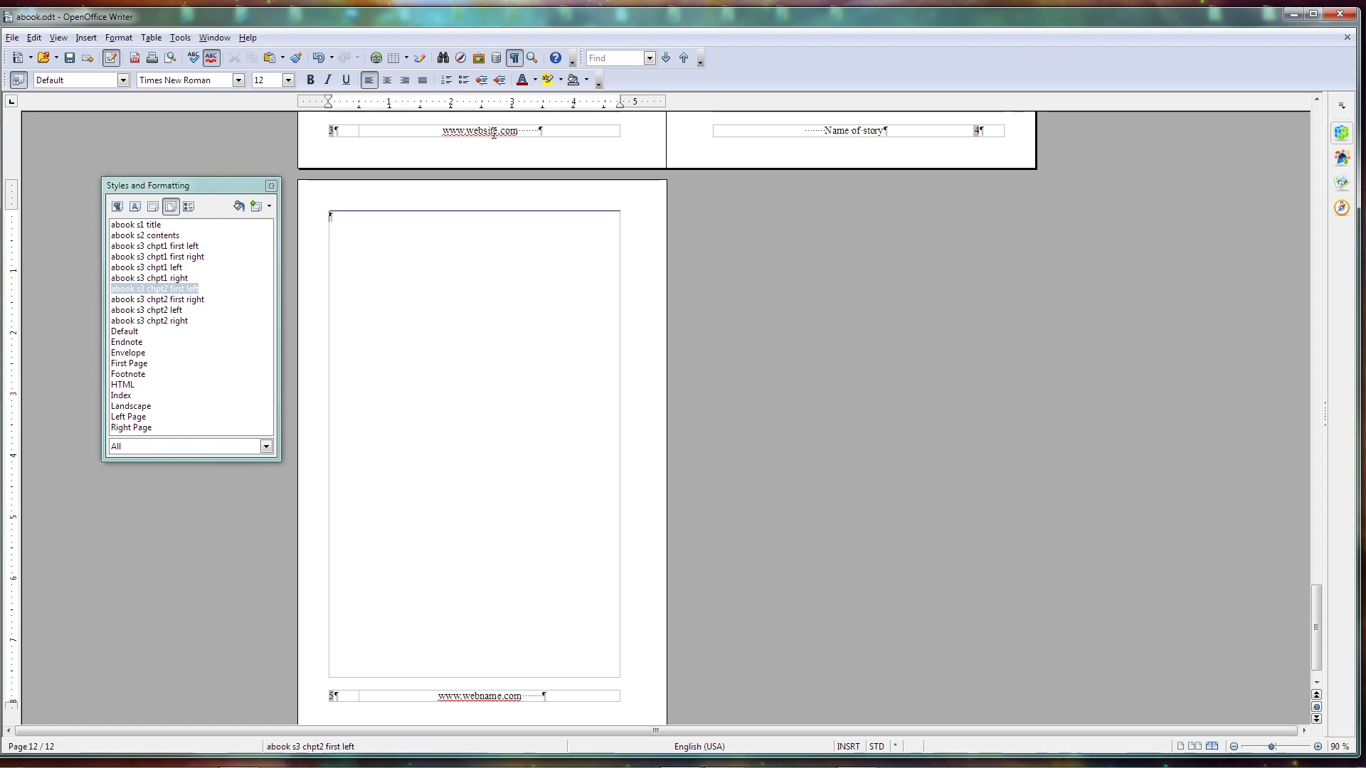
Compare the page styles and footer texts of the chapter one pages with those of the new chapter two start page.
scroll(503, 671, up, 15)
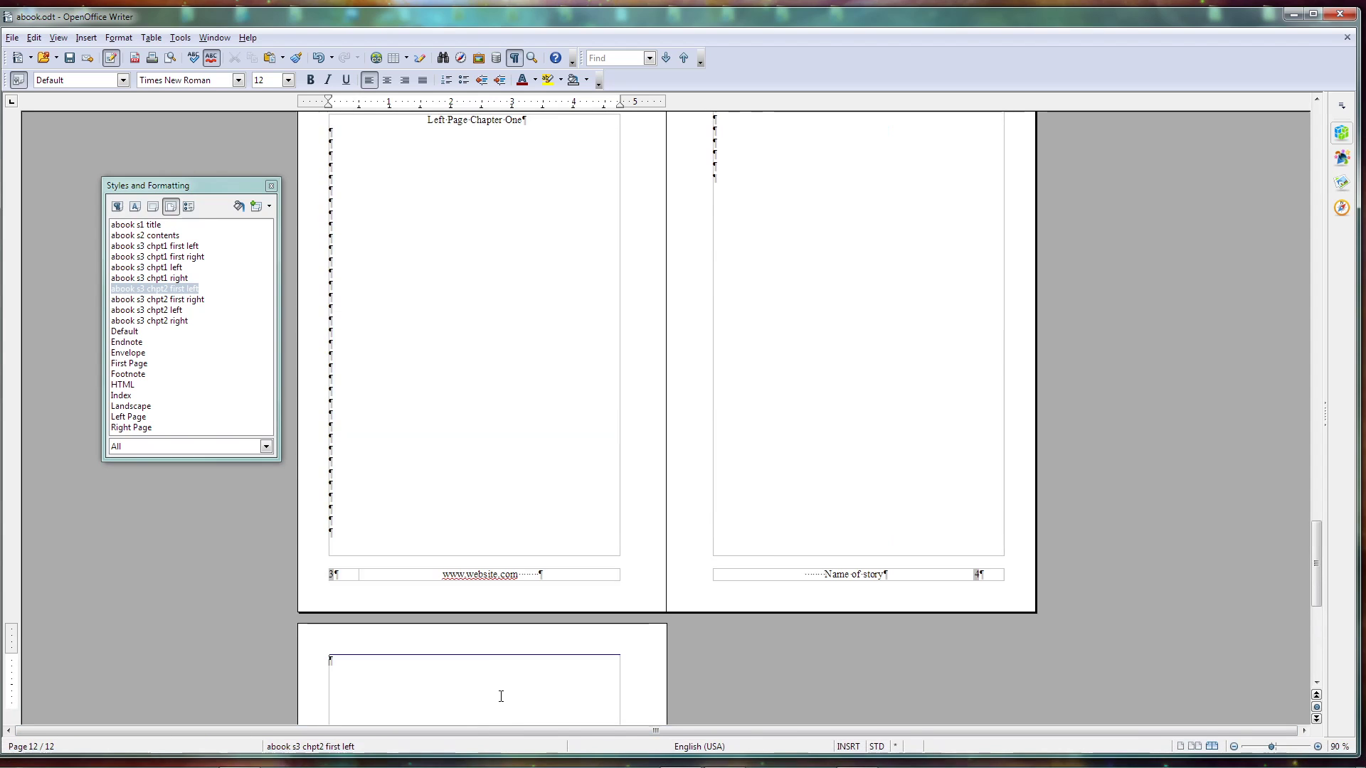
scroll(498, 706, up, 3)
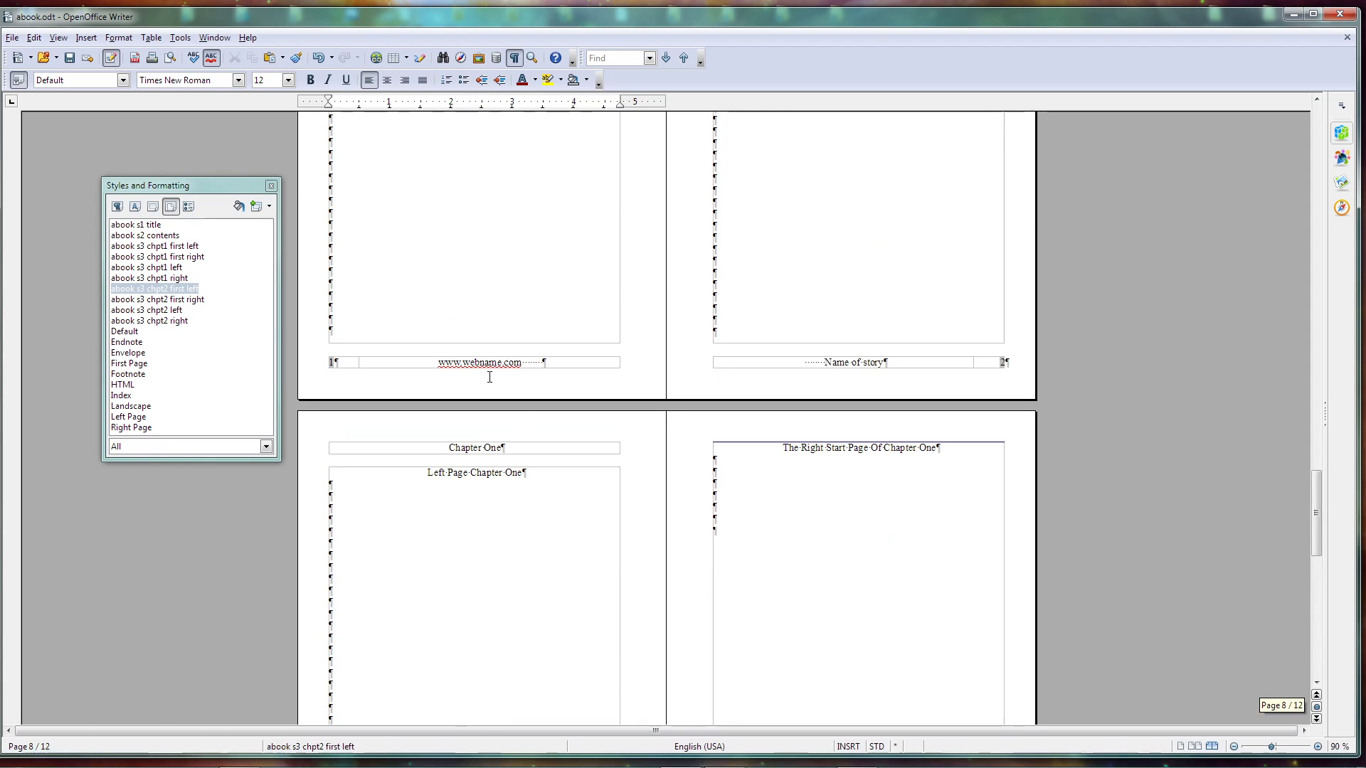
scroll(530, 398, up, 6)
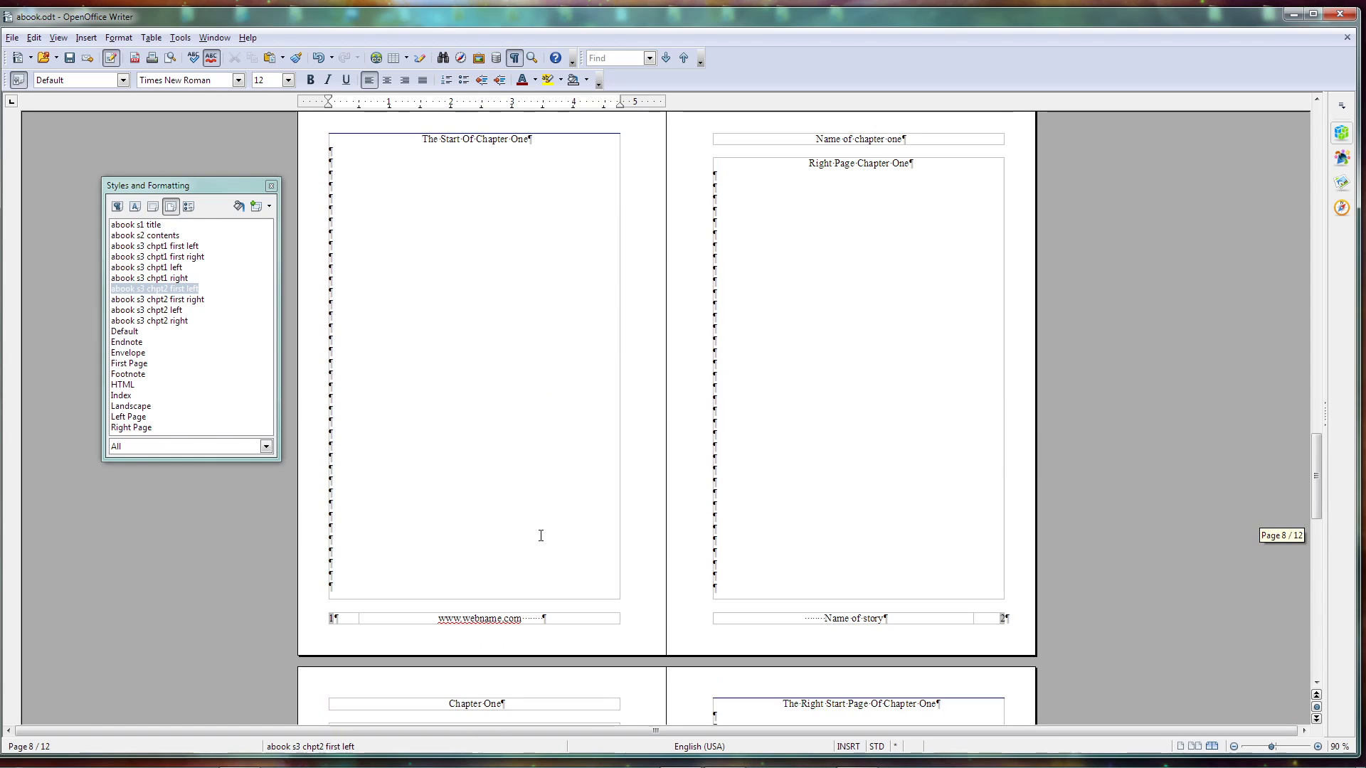
click(495, 431)
scroll(494, 431, down, 8)
scroll(499, 566, down, 4)
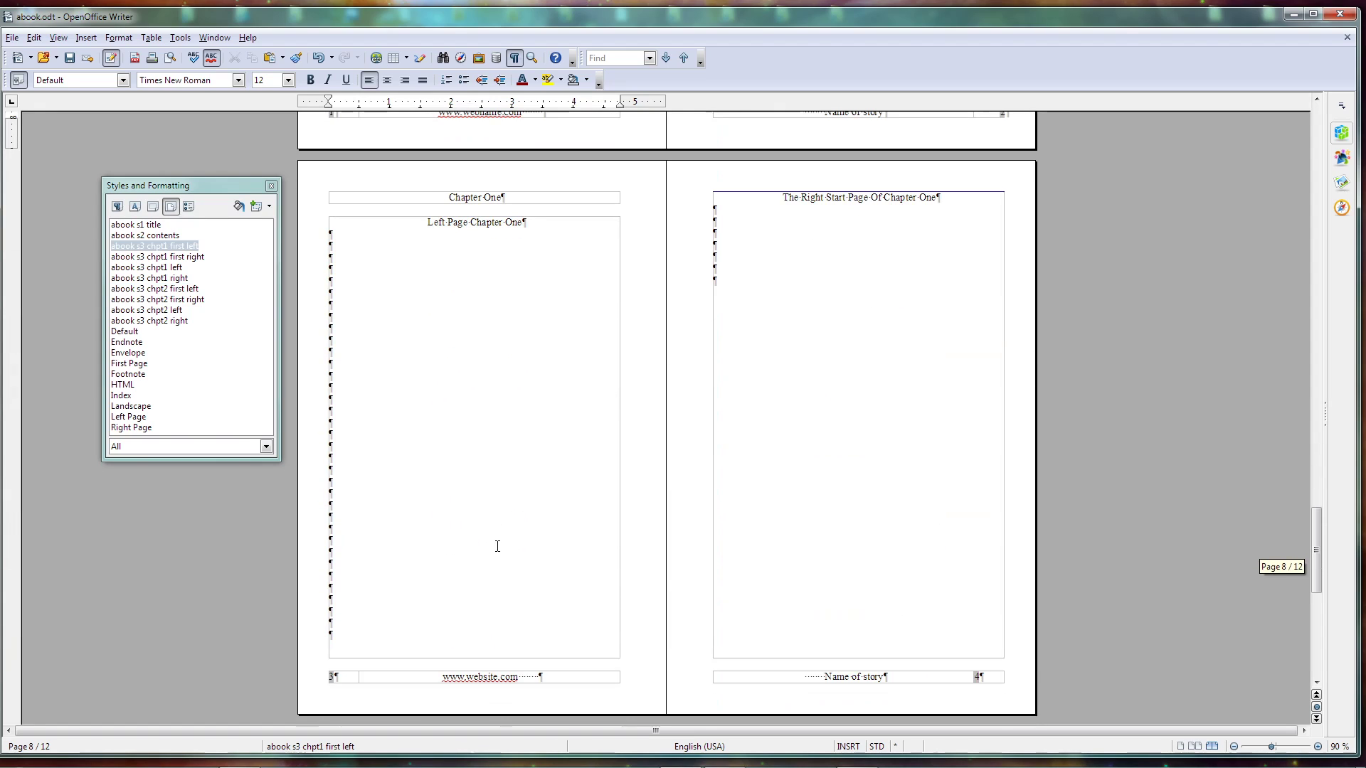
click(492, 525)
scroll(492, 525, up, 8)
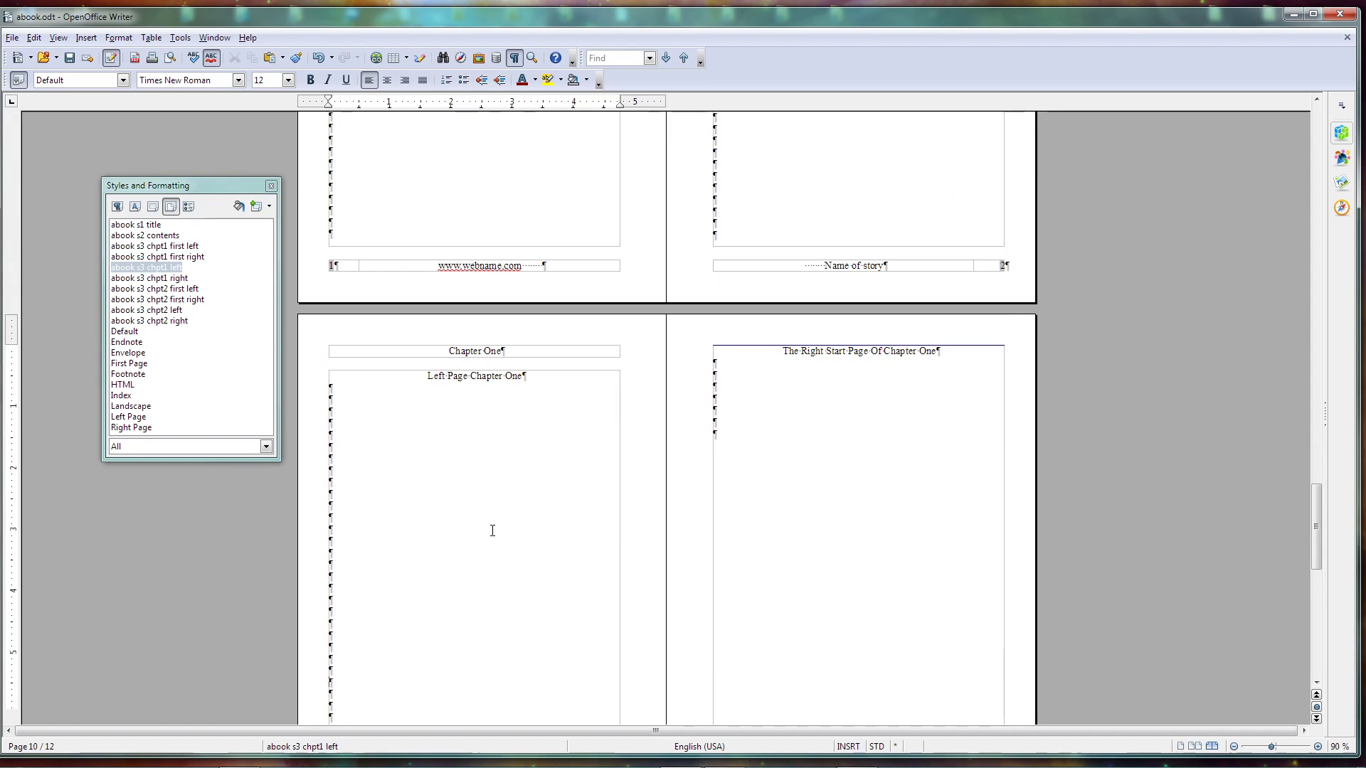
scroll(498, 562, down, 5)
scroll(497, 565, down, 9)
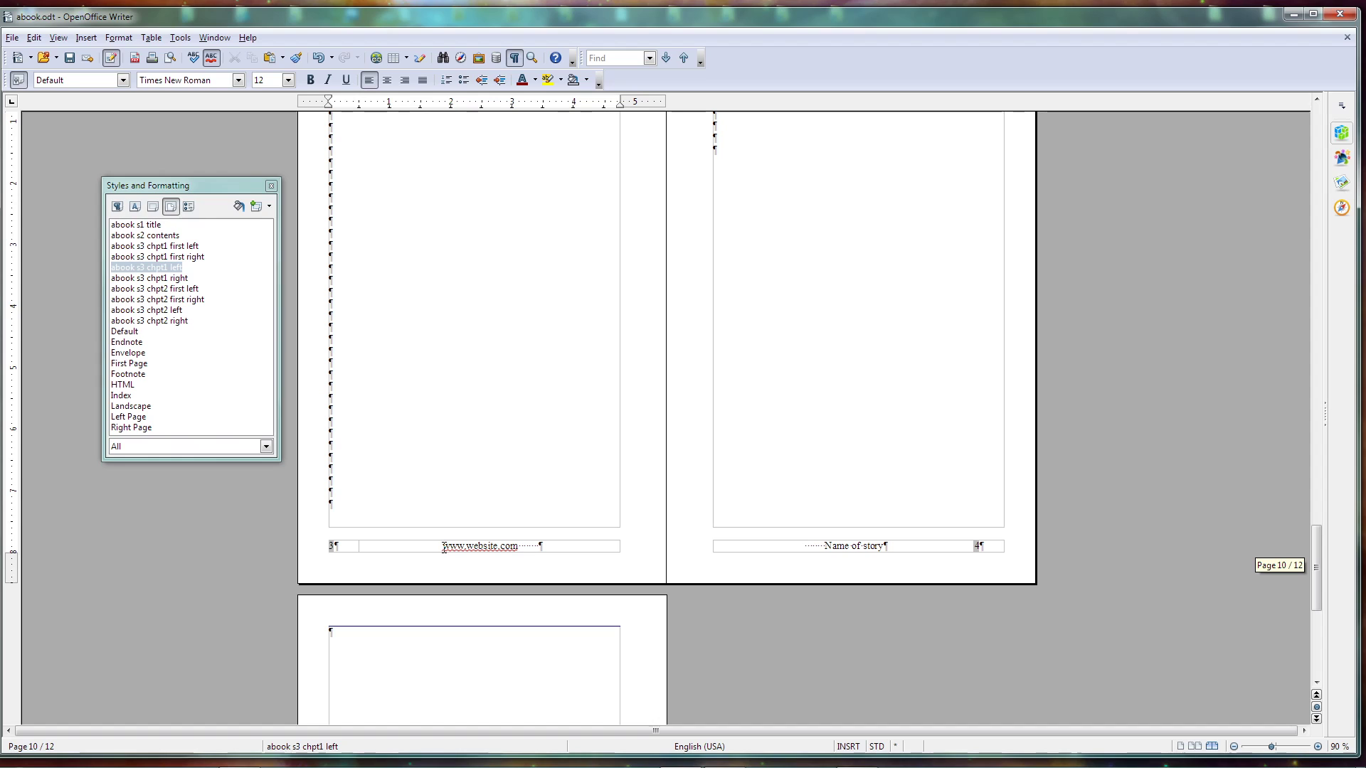
triple_click(474, 549)
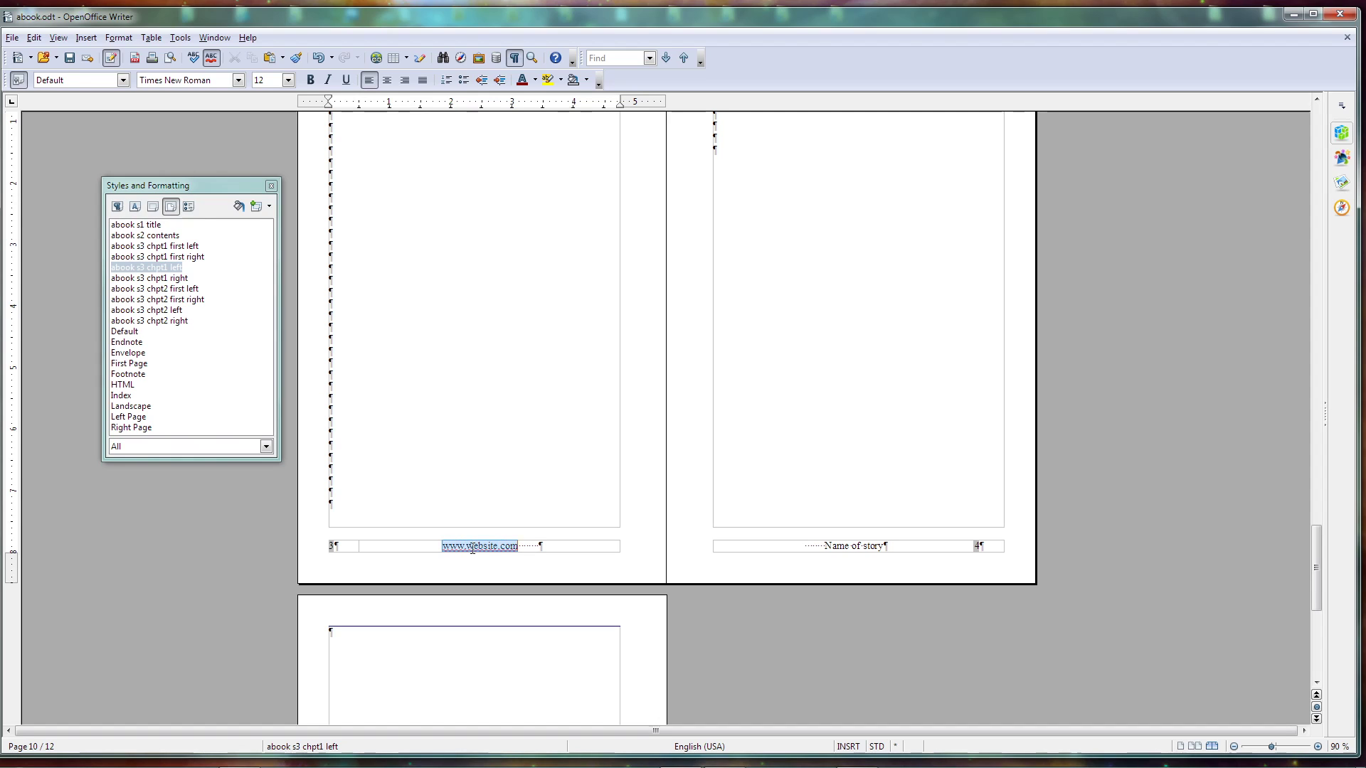
scroll(464, 555, up, 8)
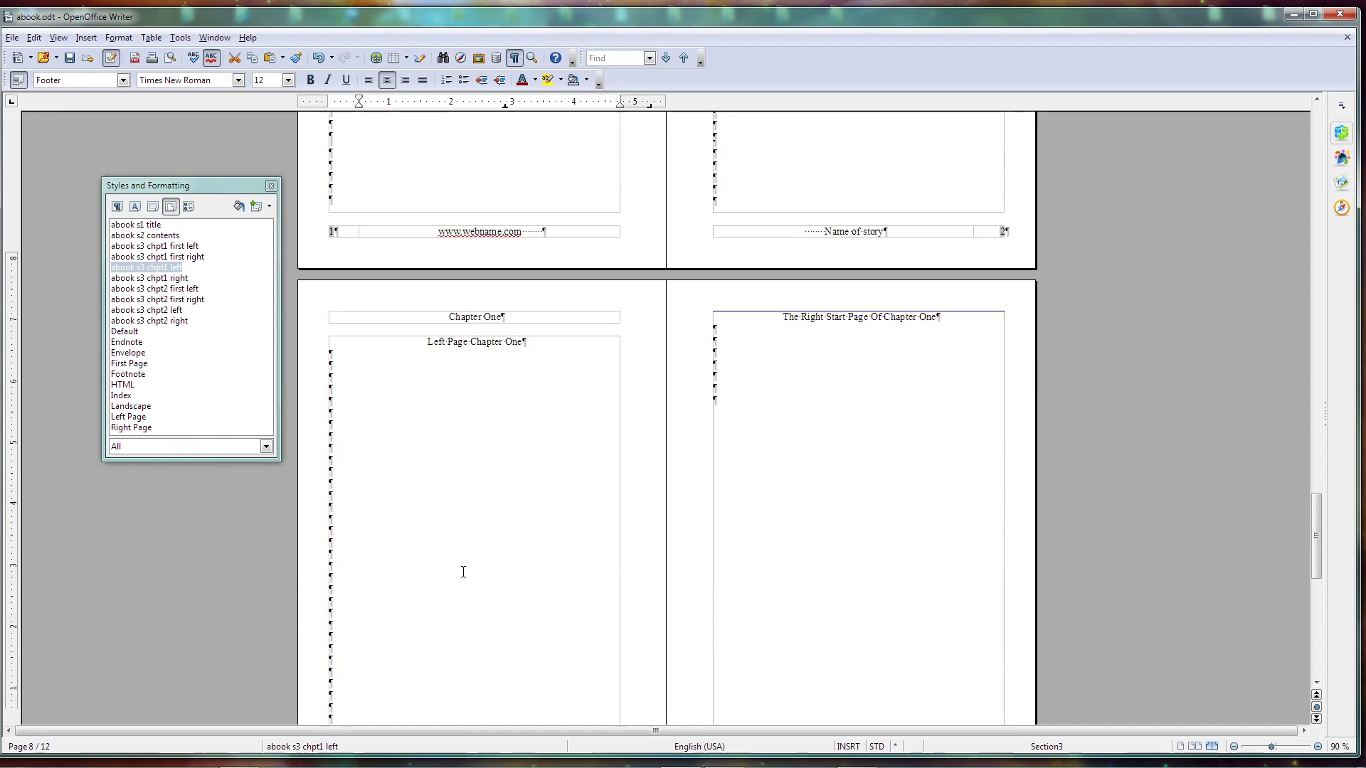
double_click(484, 330)
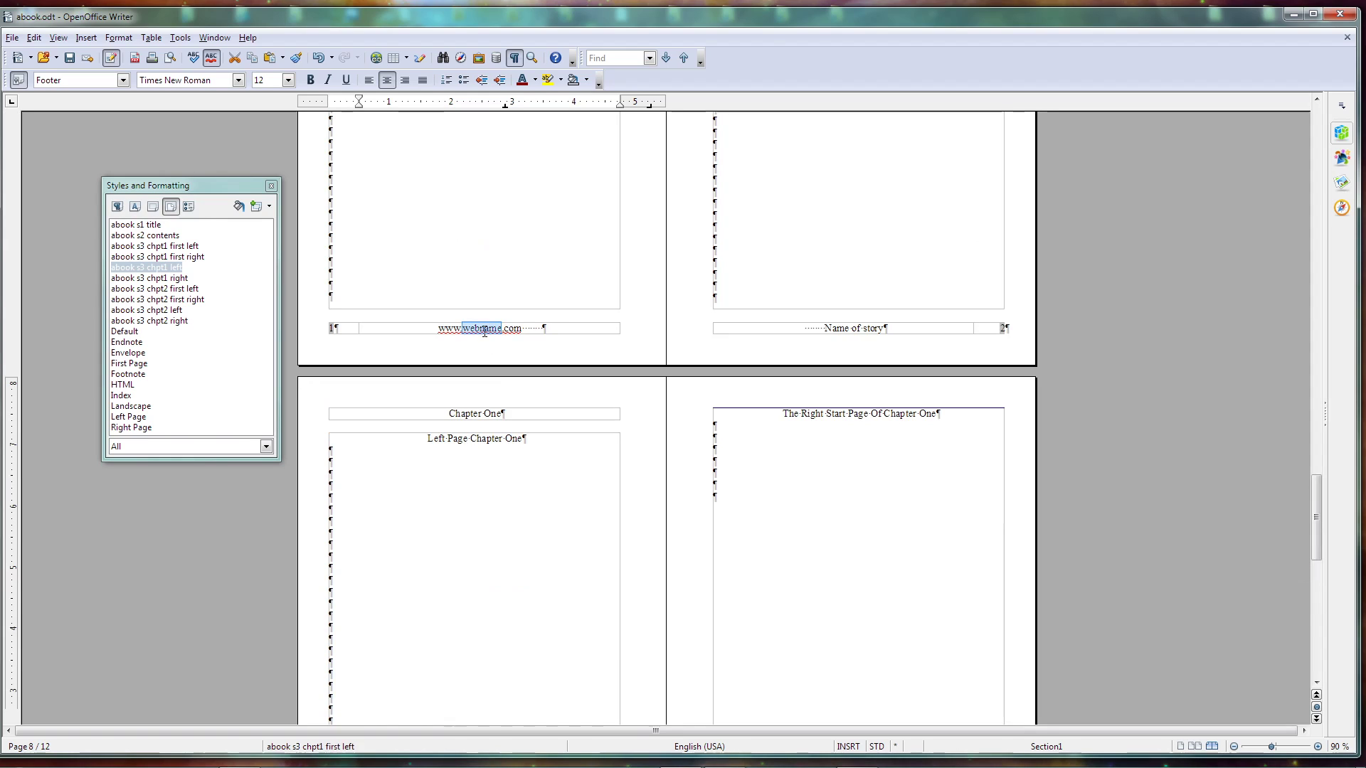
triple_click(485, 330)
click(483, 338)
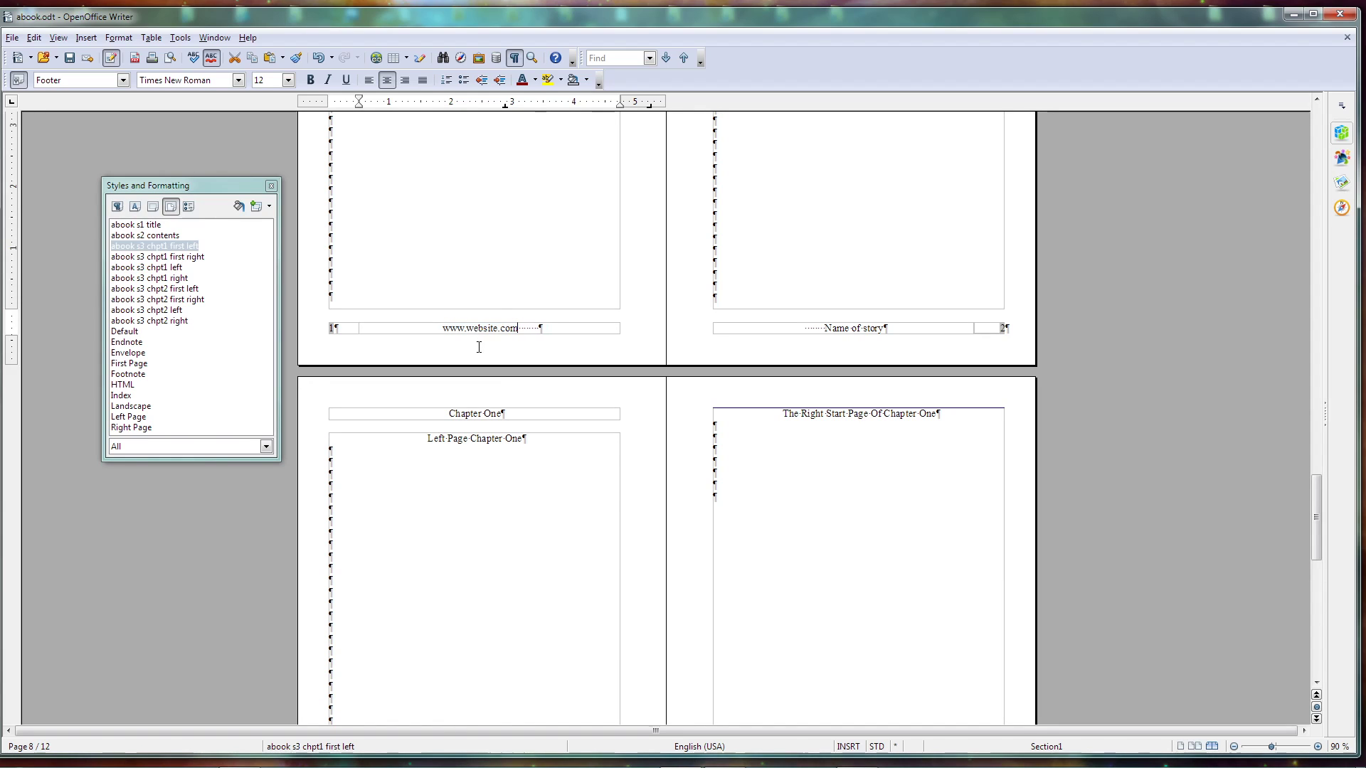
scroll(496, 519, down, 7)
scroll(492, 520, down, 10)
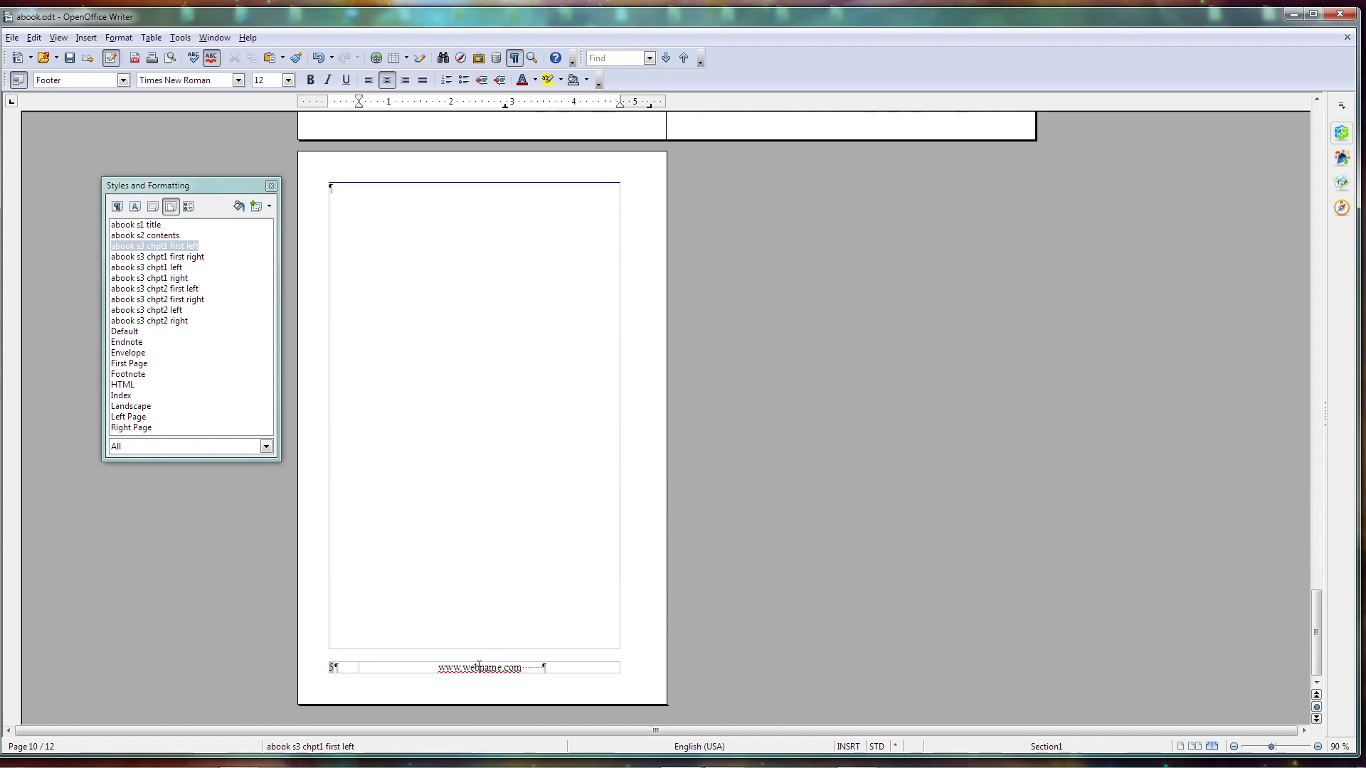
triple_click(479, 669)
text(www.website.com)
scroll(489, 668, up, 3)
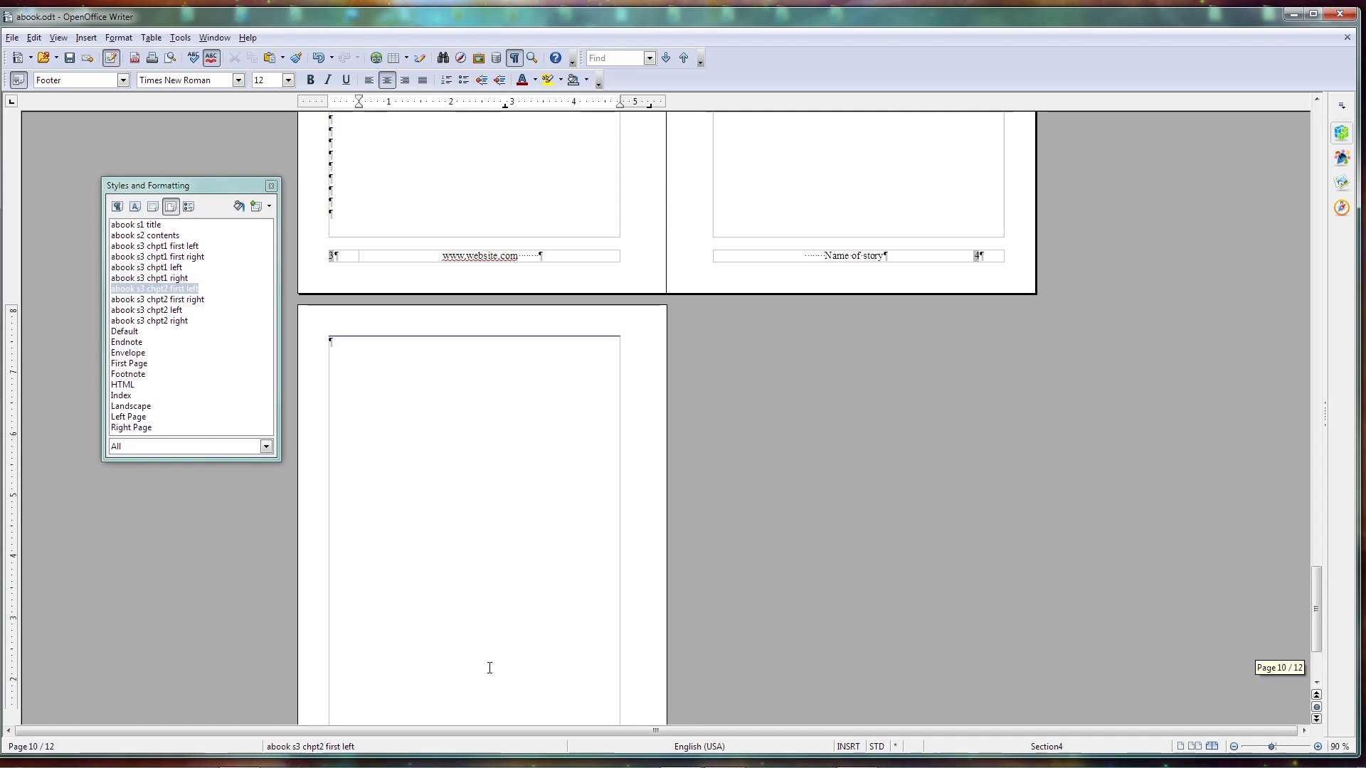
scroll(489, 668, down, 3)
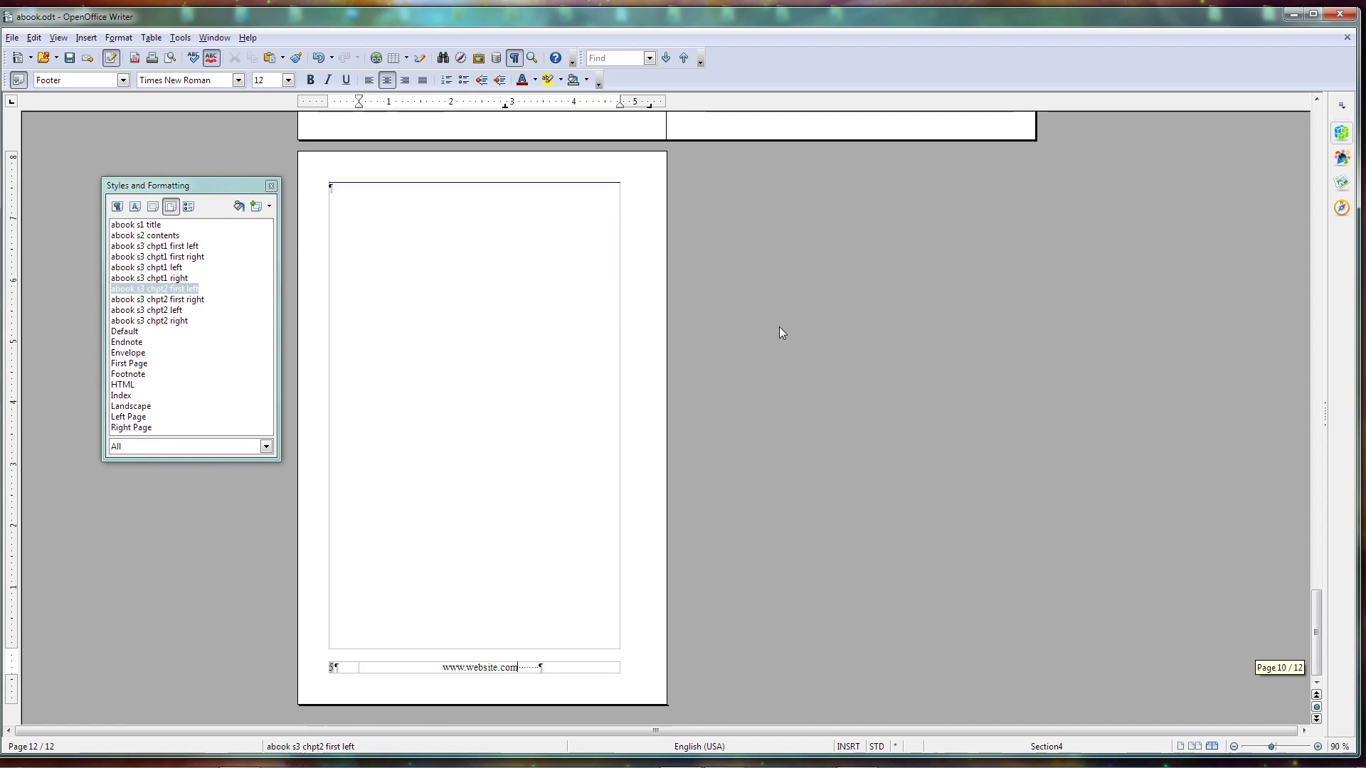
scroll(622, 355, up, 2)
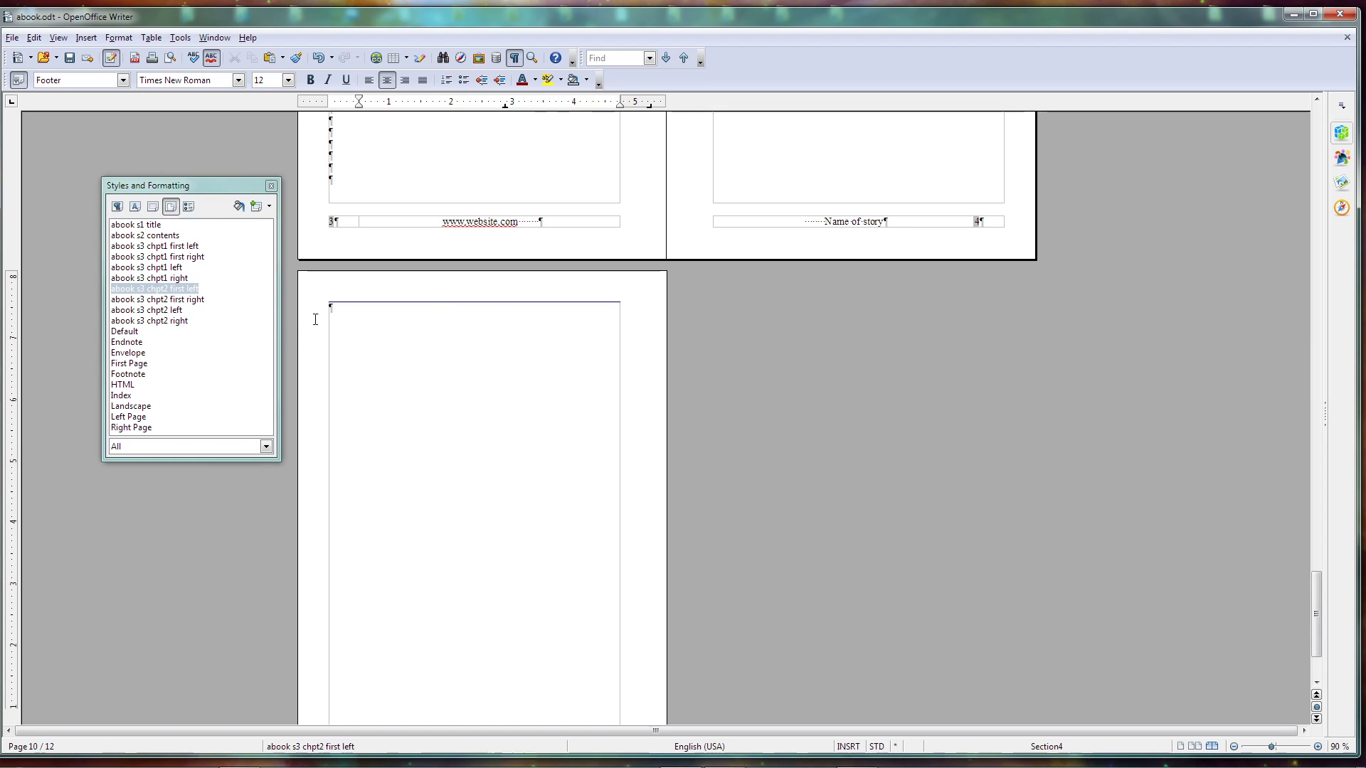
Fill the body of chapter two's left start page with empty paragraphs until a following right page is created.
click(396, 355)
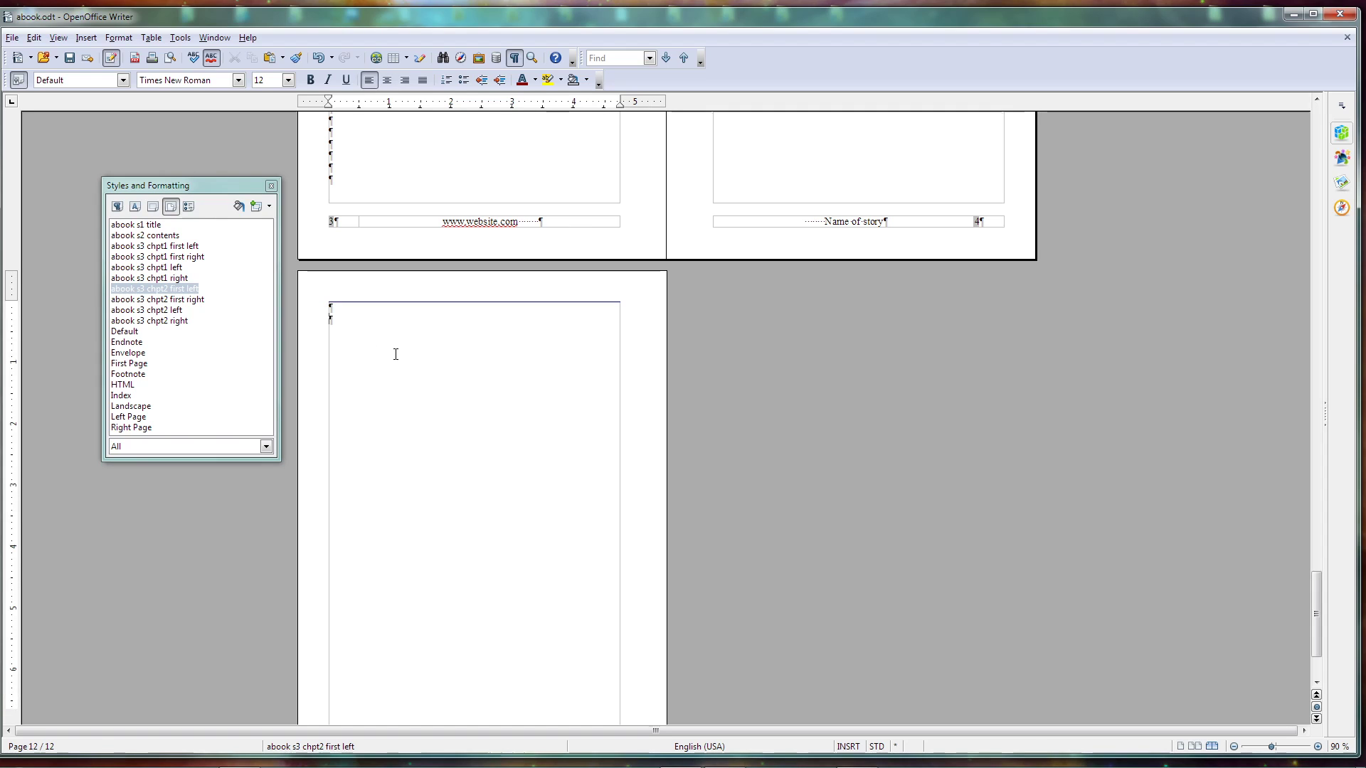
key(Return)
key(Return)
key(Return)
key(Return)
key(Return)
key(Return)
key(Return)
key(Return)
key(Return)
key(Return)
key(Return)
key(Return)
key(Return)
key(Return)
key(Return)
key(Return)
key(Return)
key(Return)
key(Return)
key(Return)
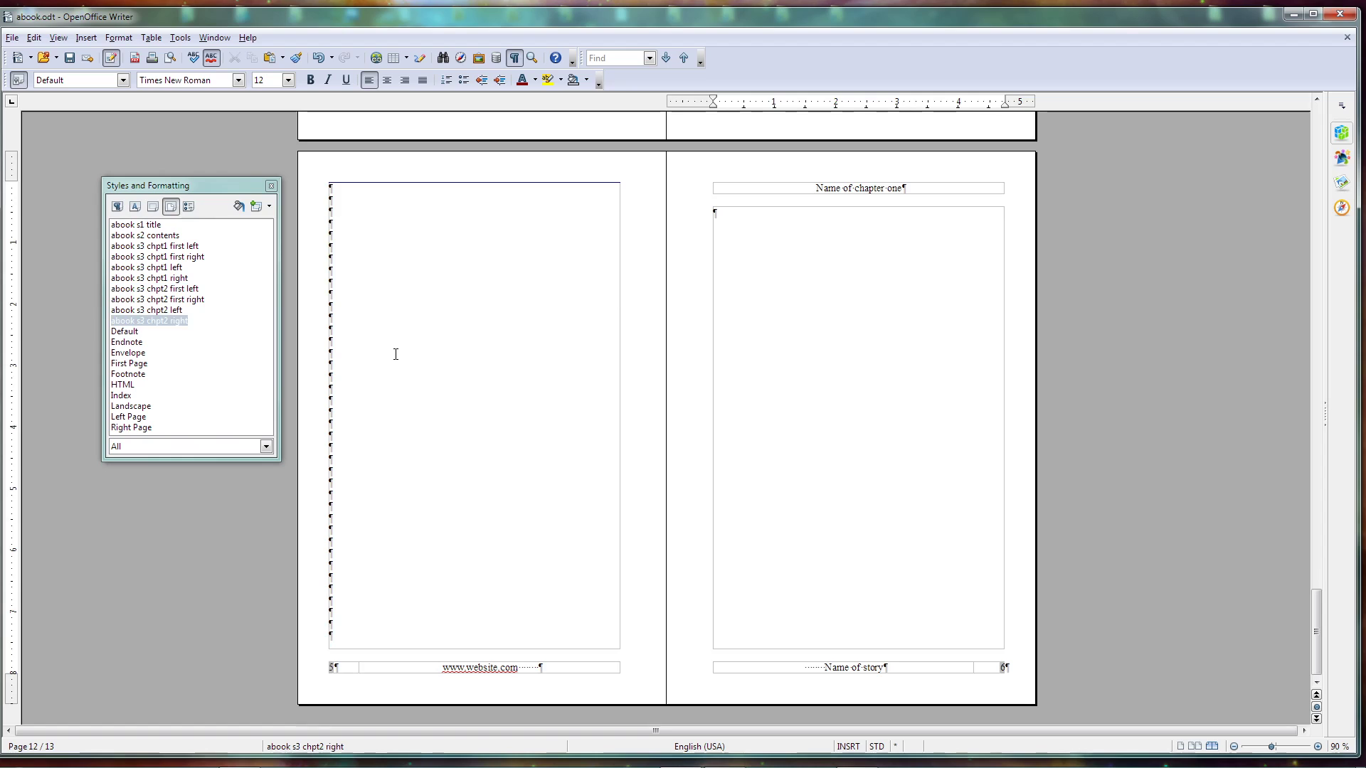
Replace "one" with "two" in the header of chapter two's right page so it reads "Name of chapter two".
double_click(895, 189)
key(Delete)
text(two)
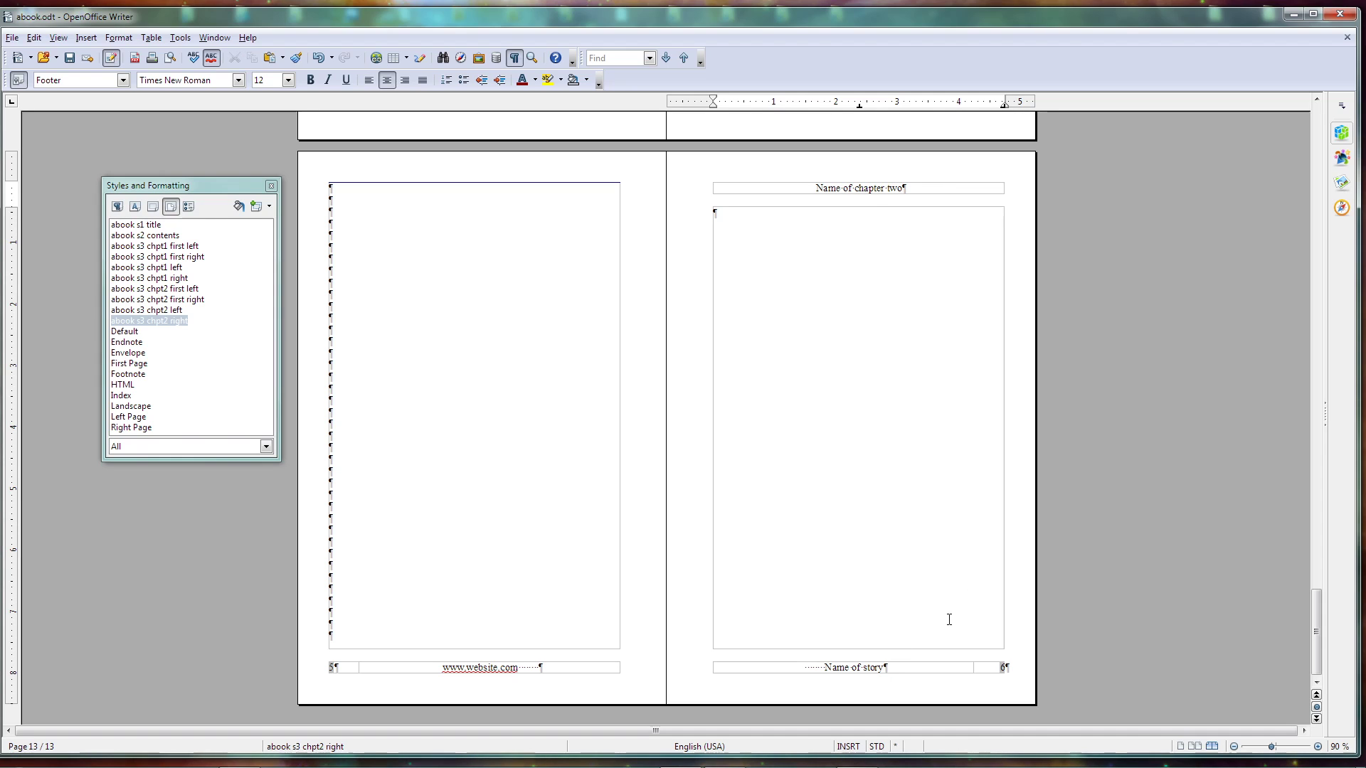
Fill the body of chapter two's right page with empty paragraphs until a following left page is created.
scroll(906, 479, up, 15)
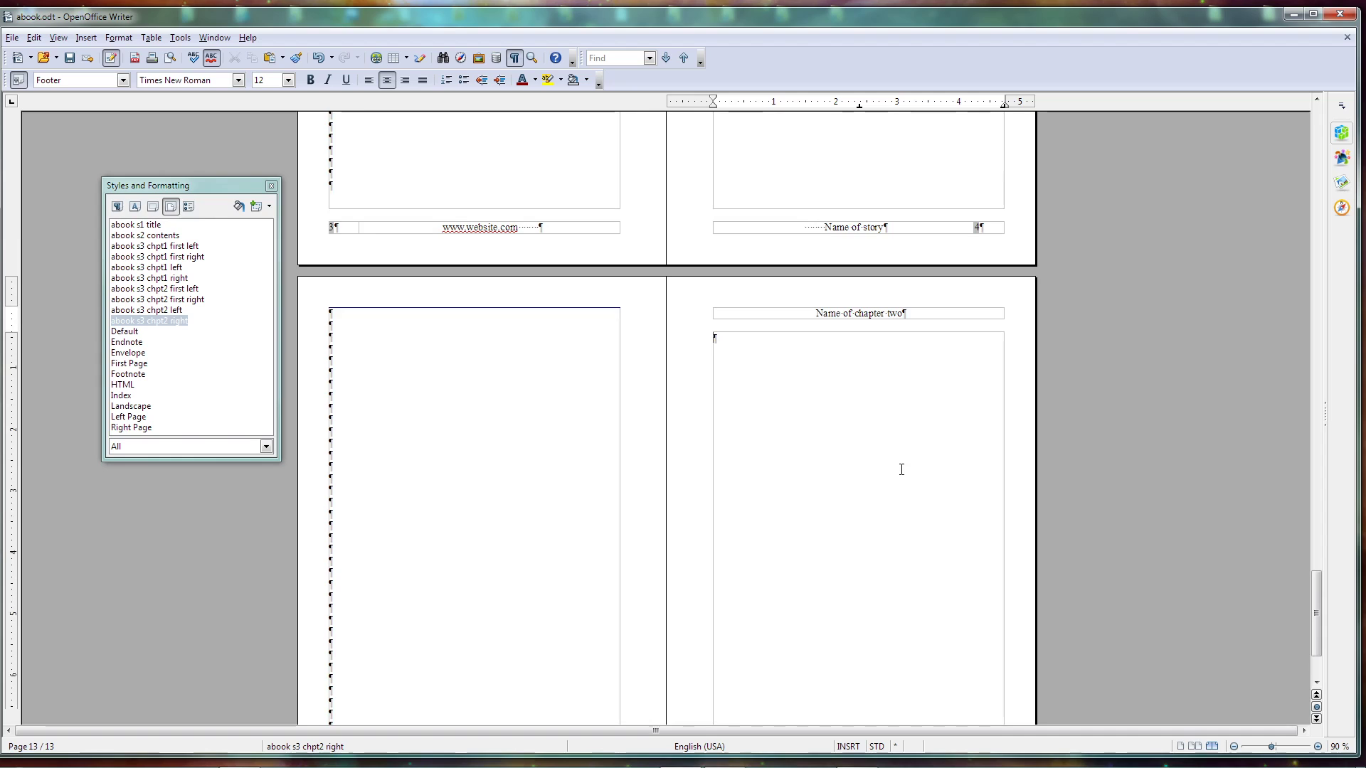
scroll(906, 472, up, 1)
click(907, 306)
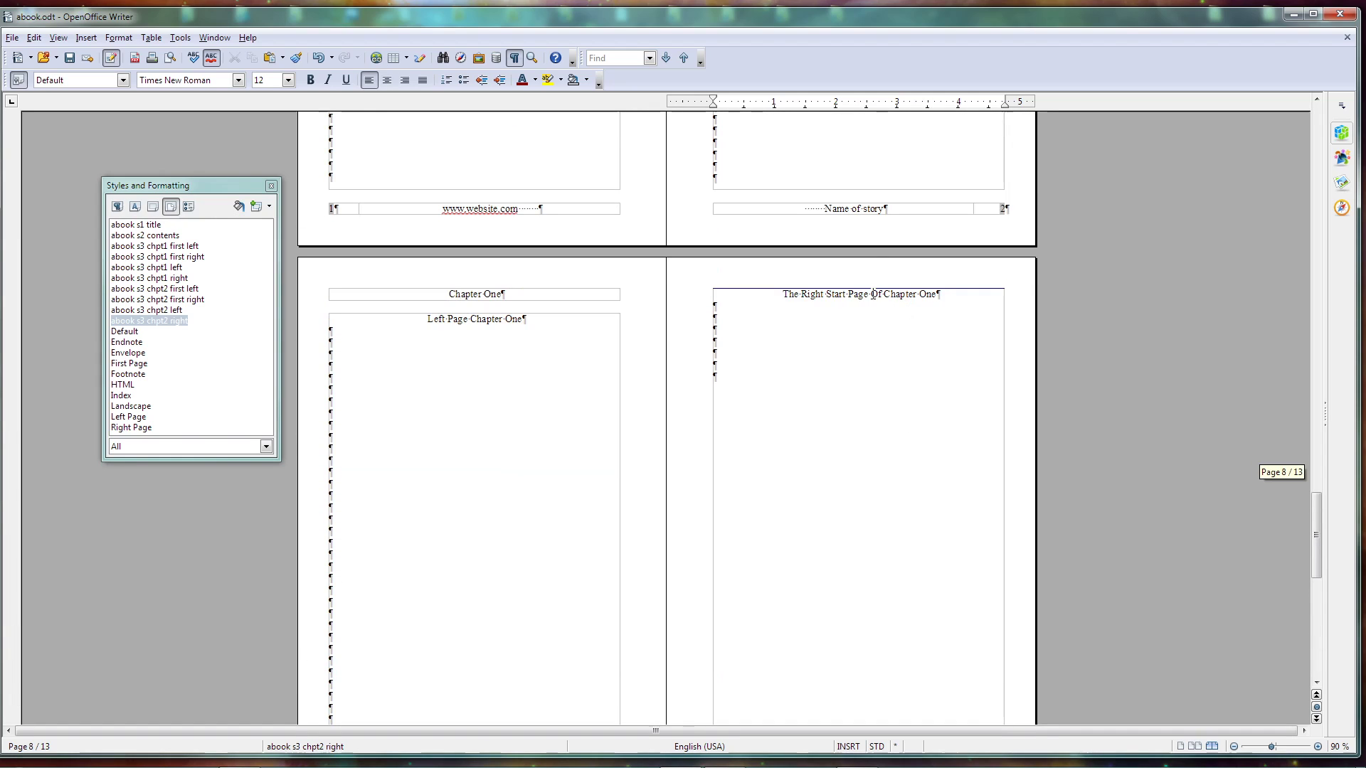
scroll(846, 384, up, 10)
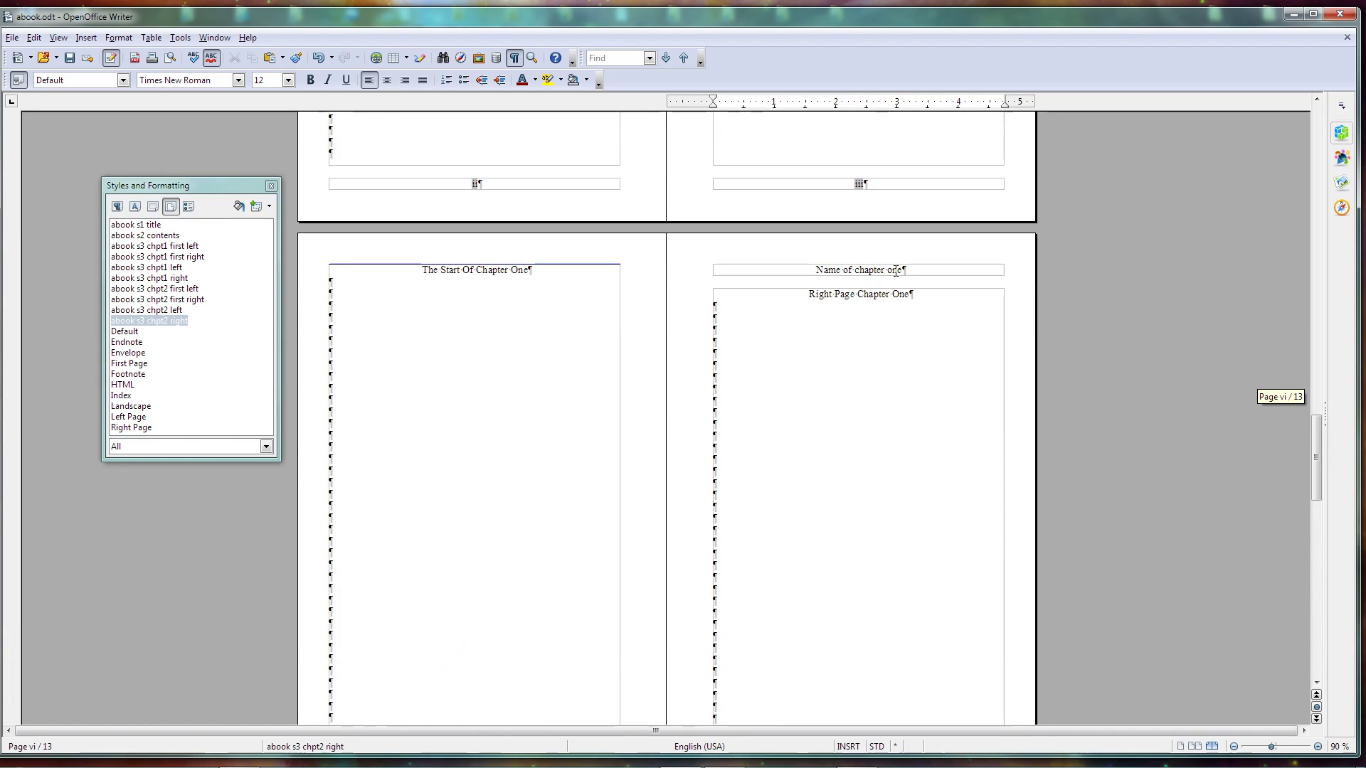
scroll(885, 473, down, 1)
scroll(885, 473, down, 20)
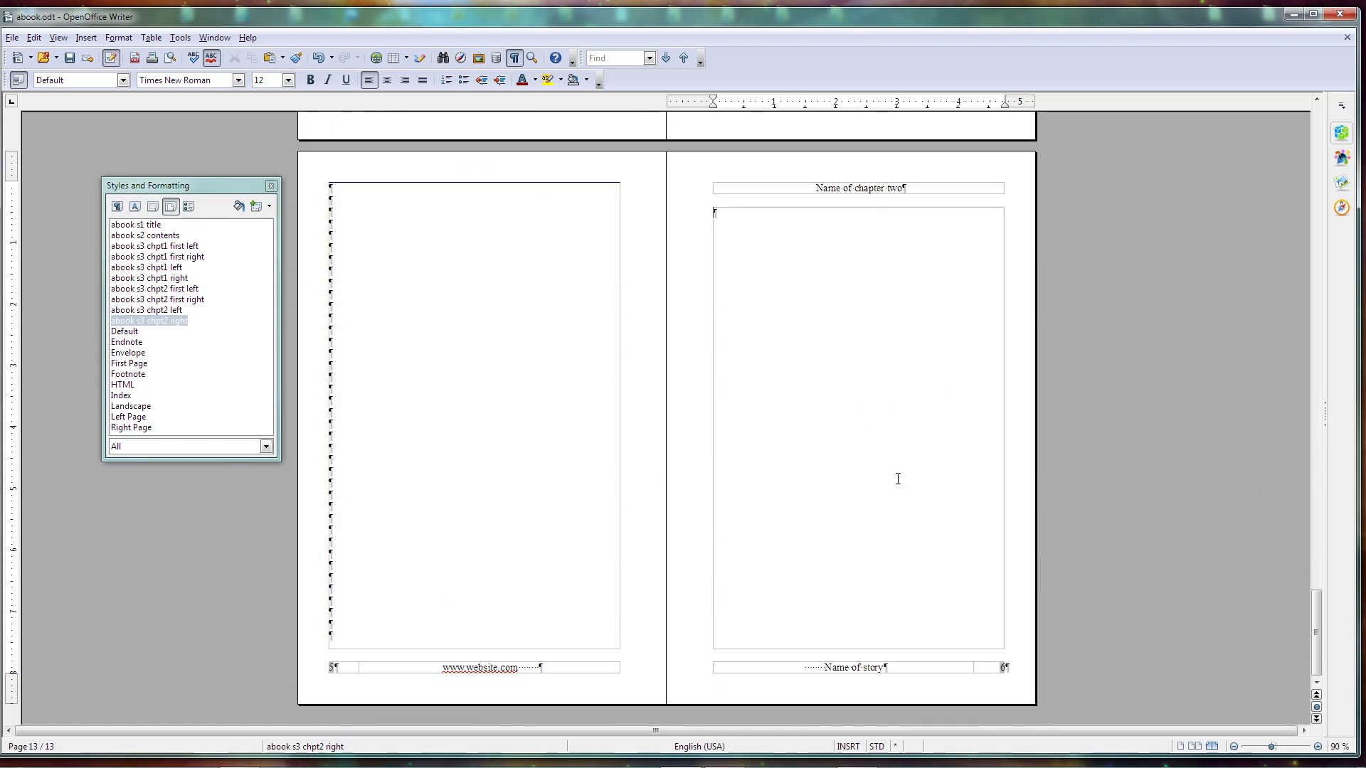
key(Return)
key(Return)
key(Return)
key(Return)
key(Return)
key(Return)
key(Return)
key(Return)
key(Return)
key(Return)
key(Return)
key(Return)
key(Return)
key(Return)
key(Return)
key(Return)
key(Return)
key(Return)
key(Return)
key(Return)
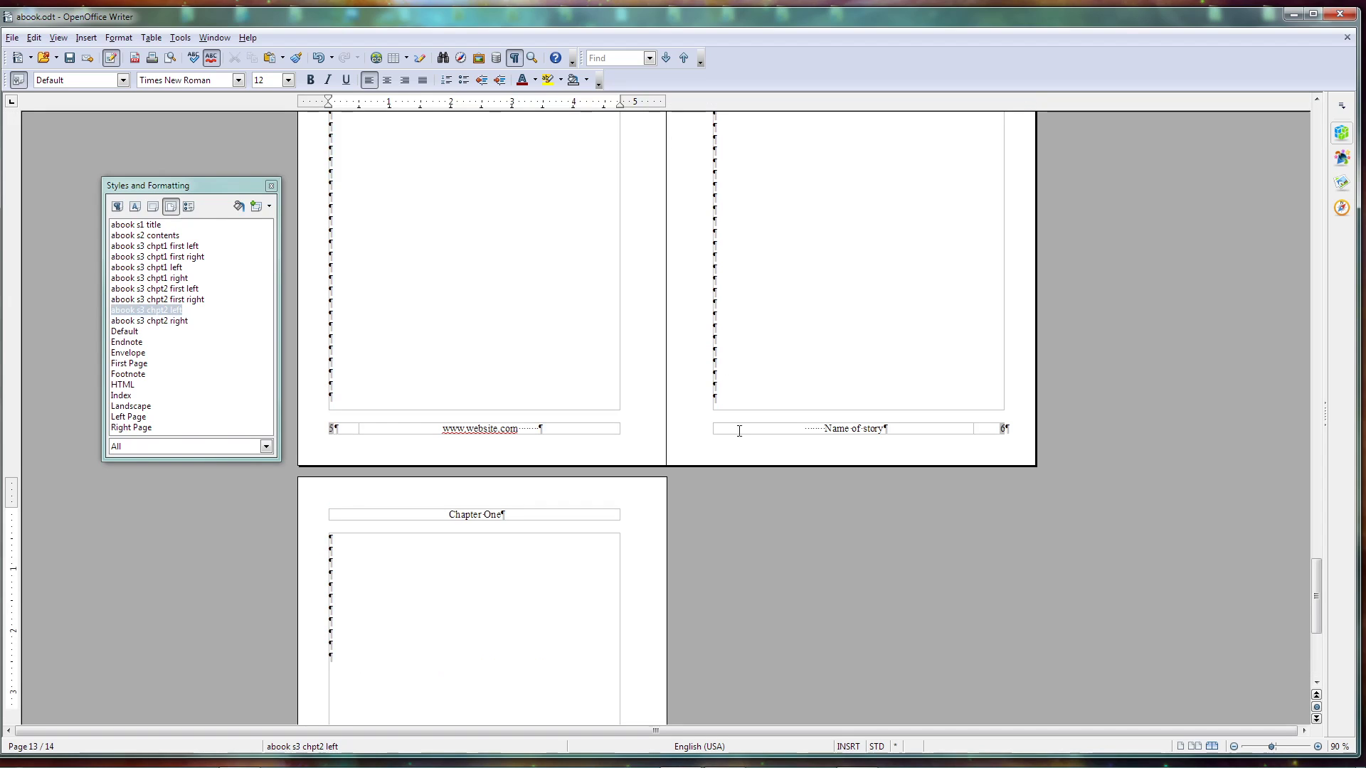
Change the header of chapter two's left page to "Chapter Two".
drag(483, 513, 502, 514)
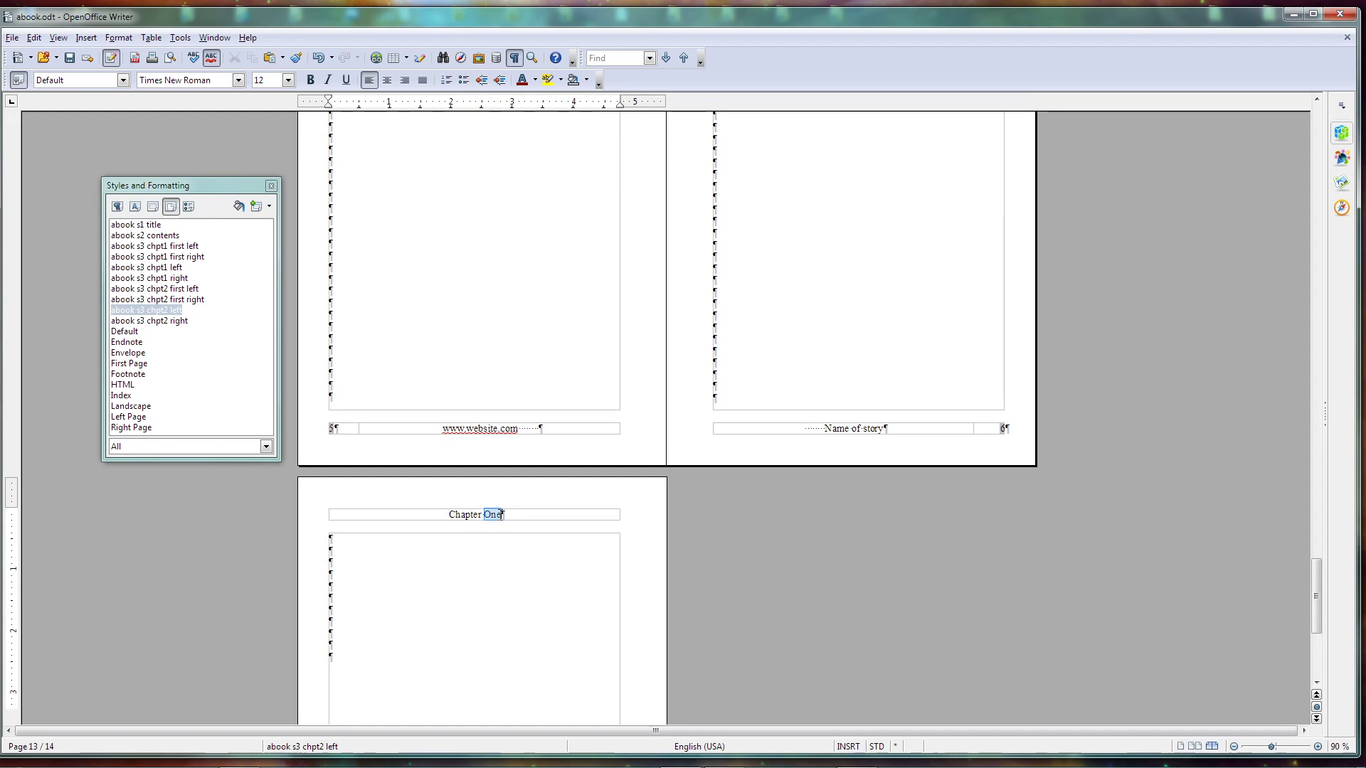
text(Two)
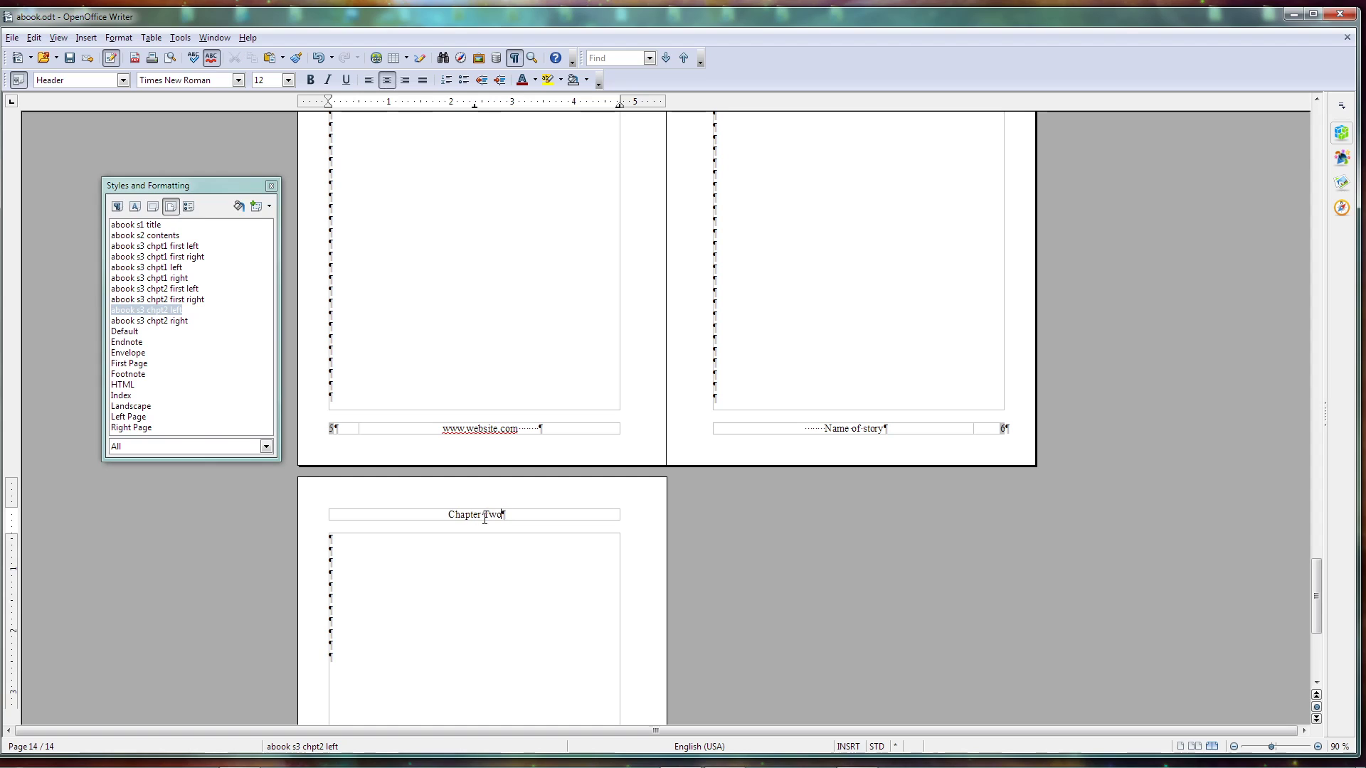
scroll(522, 554, down, 5)
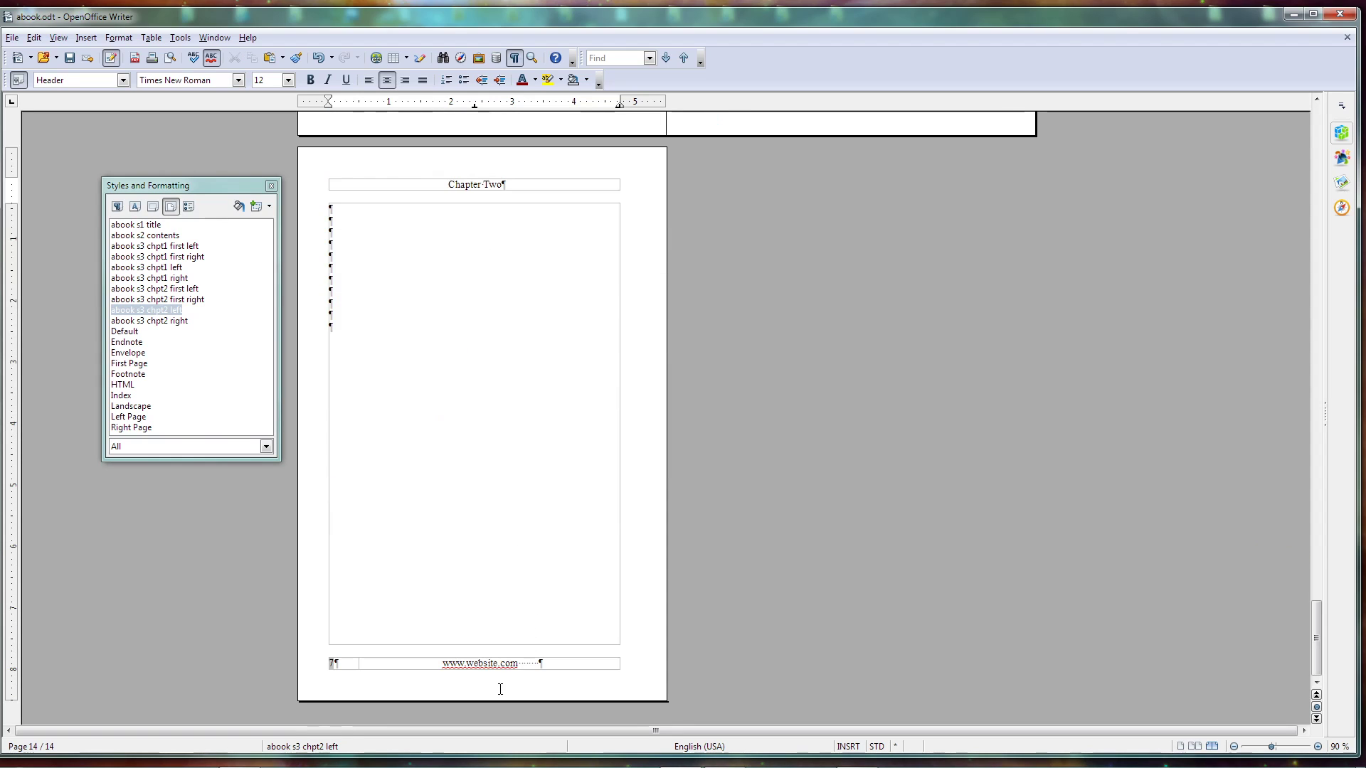
Add empty paragraphs below the existing ones to fill most of chapter two's left page.
click(392, 339)
key(Return)
key(Return)
key(Return)
key(Return)
key(Return)
key(Return)
key(Return)
key(Return)
key(Return)
key(Return)
key(Return)
key(Return)
key(Return)
key(Return)
key(Return)
key(Return)
key(Return)
key(Return)
key(Return)
key(Return)
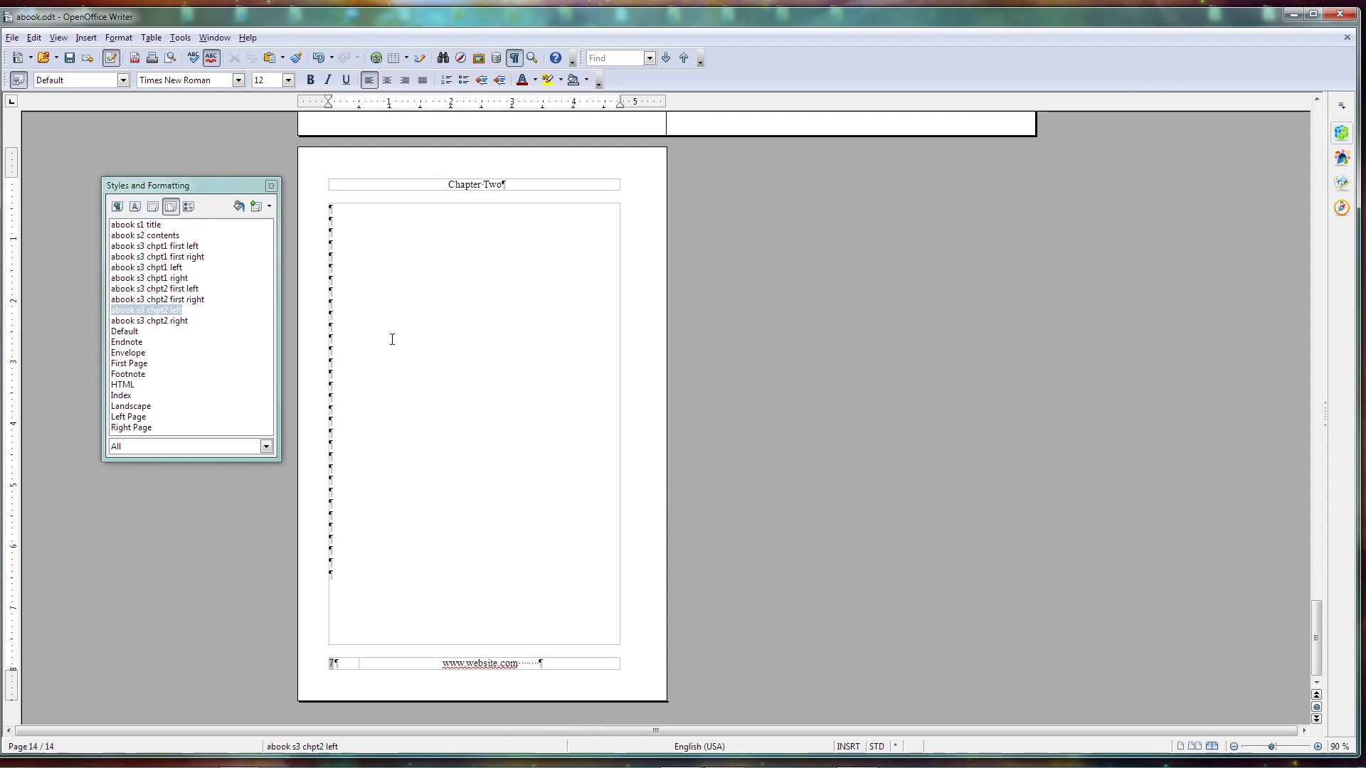
Insert a page break with the style "abook s3 chpt1 first right" after the last paragraph of chapter two's left page.
scroll(491, 310, up, 3)
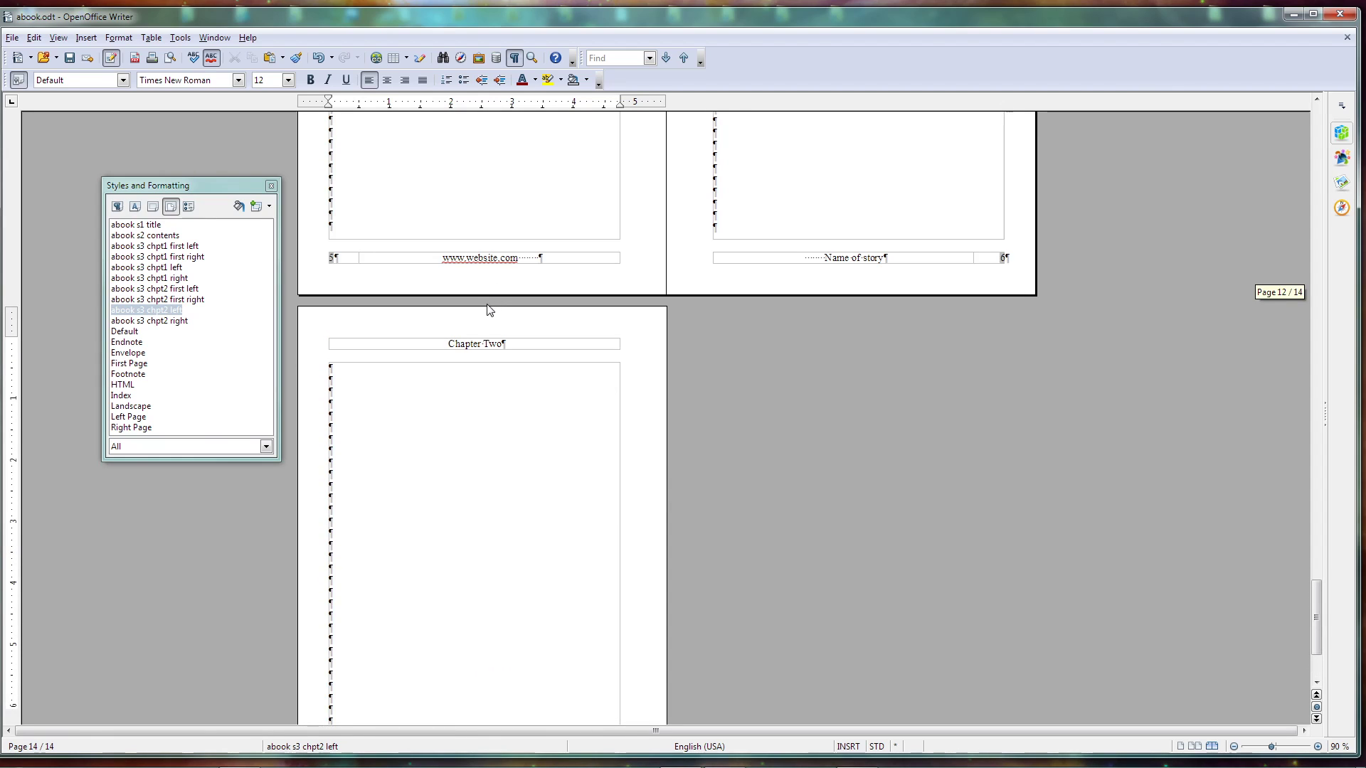
scroll(491, 310, up, 4)
scroll(491, 310, up, 3)
scroll(488, 314, down, 7)
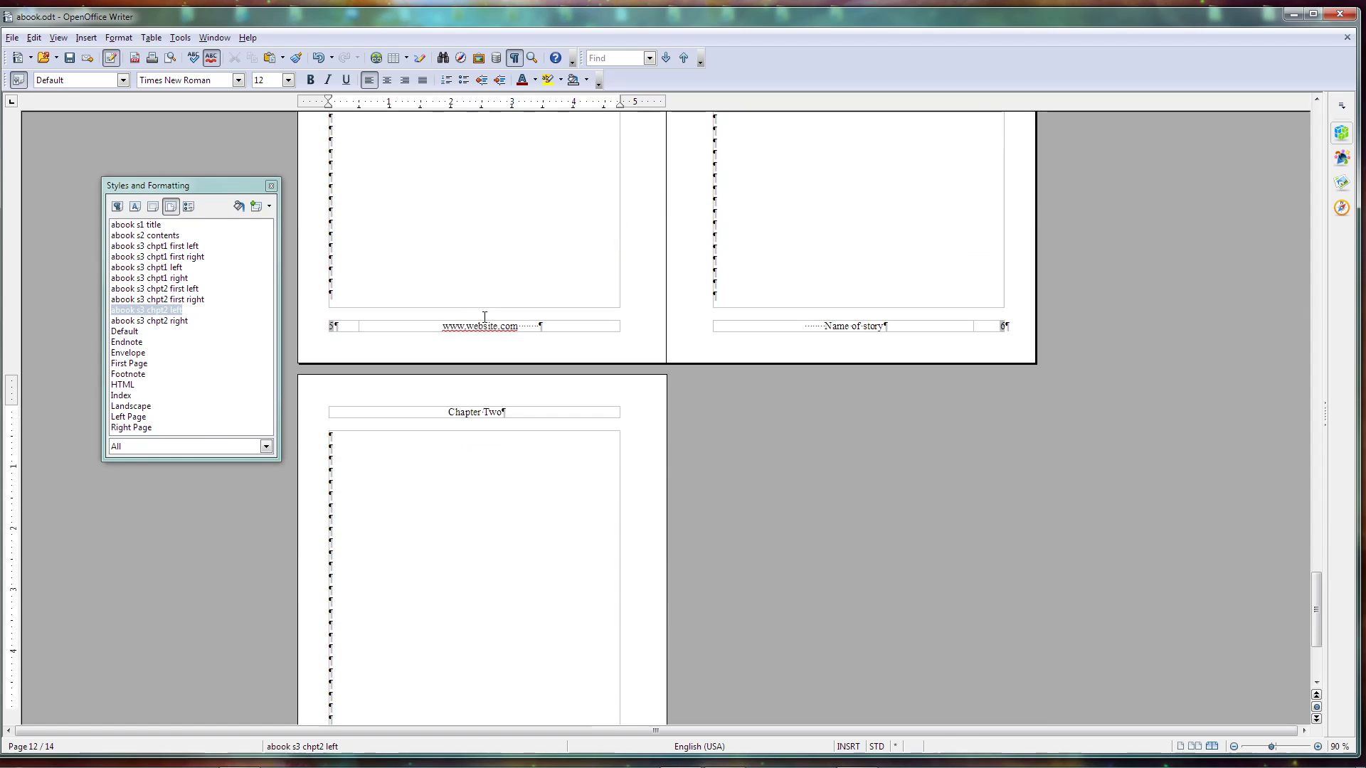
scroll(418, 386, down, 4)
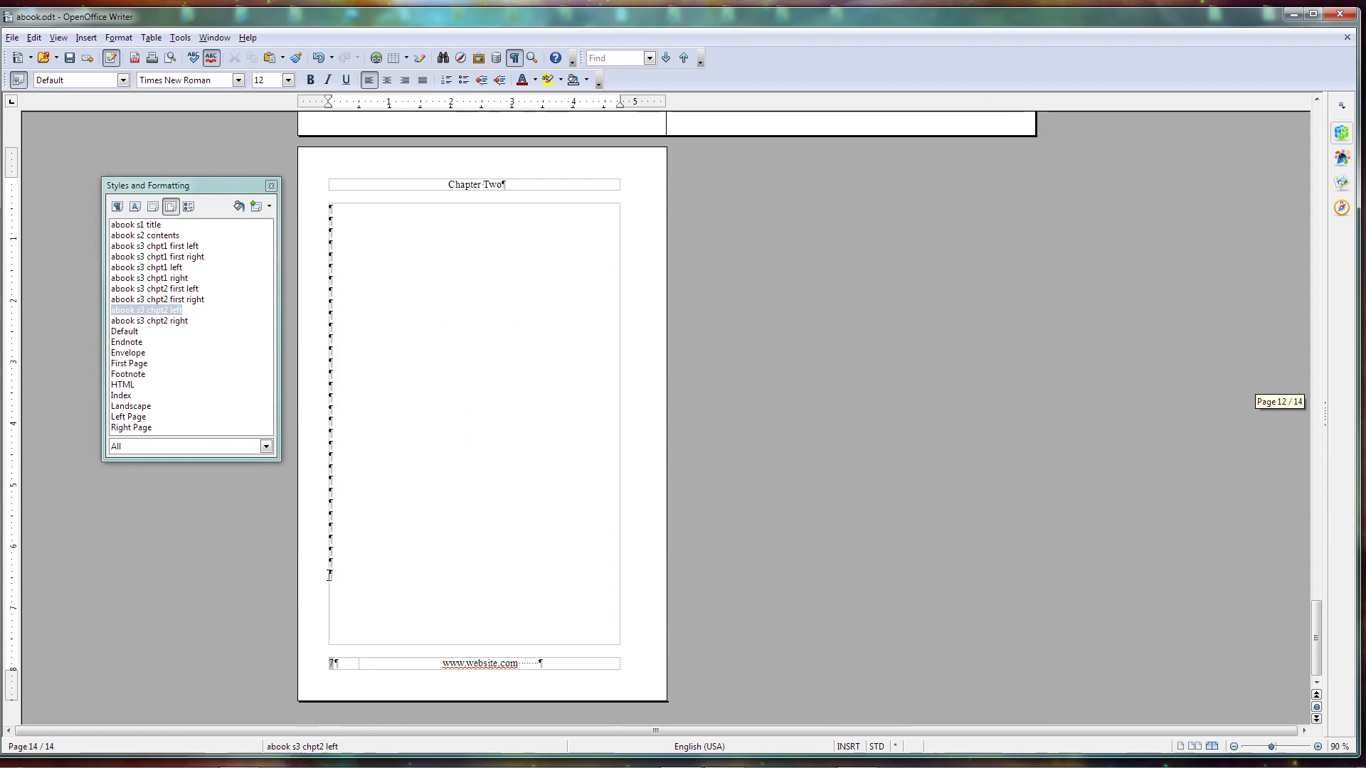
click(62, 42)
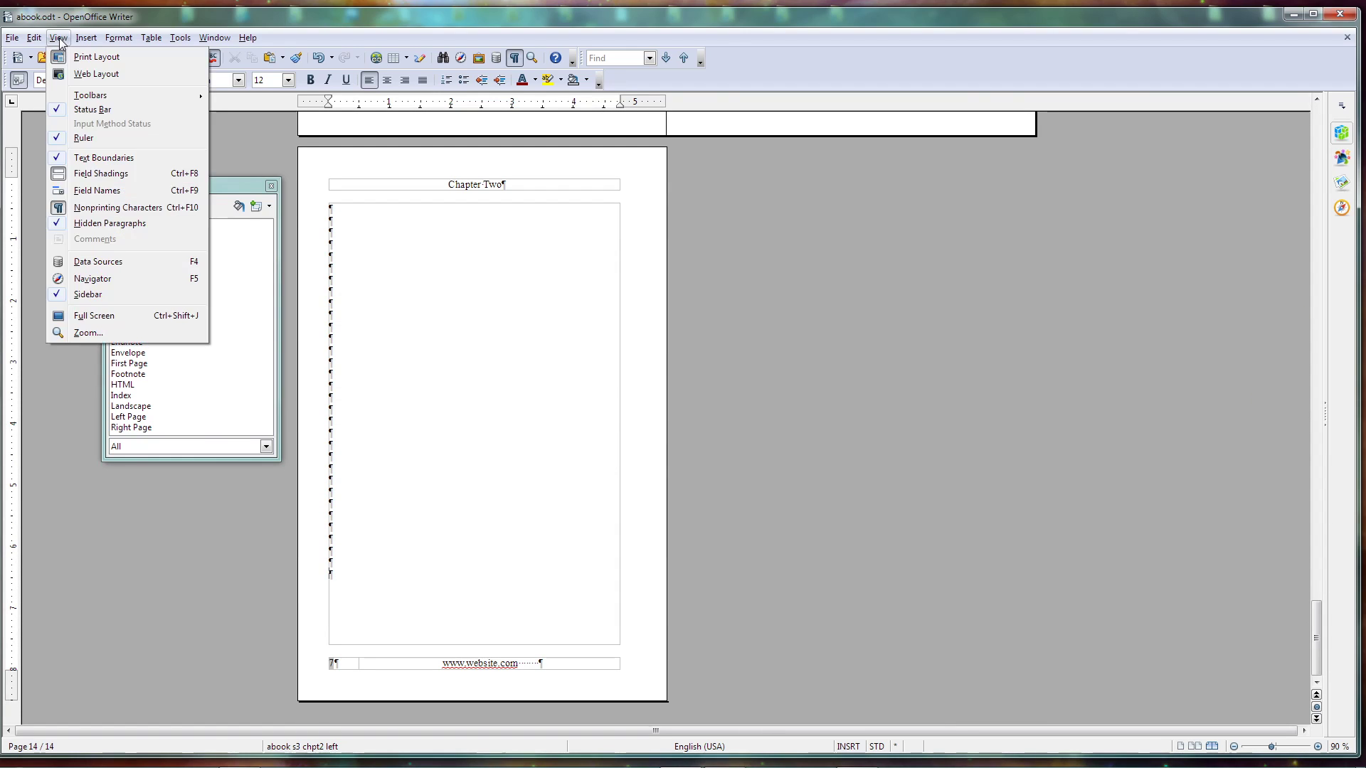
click(110, 60)
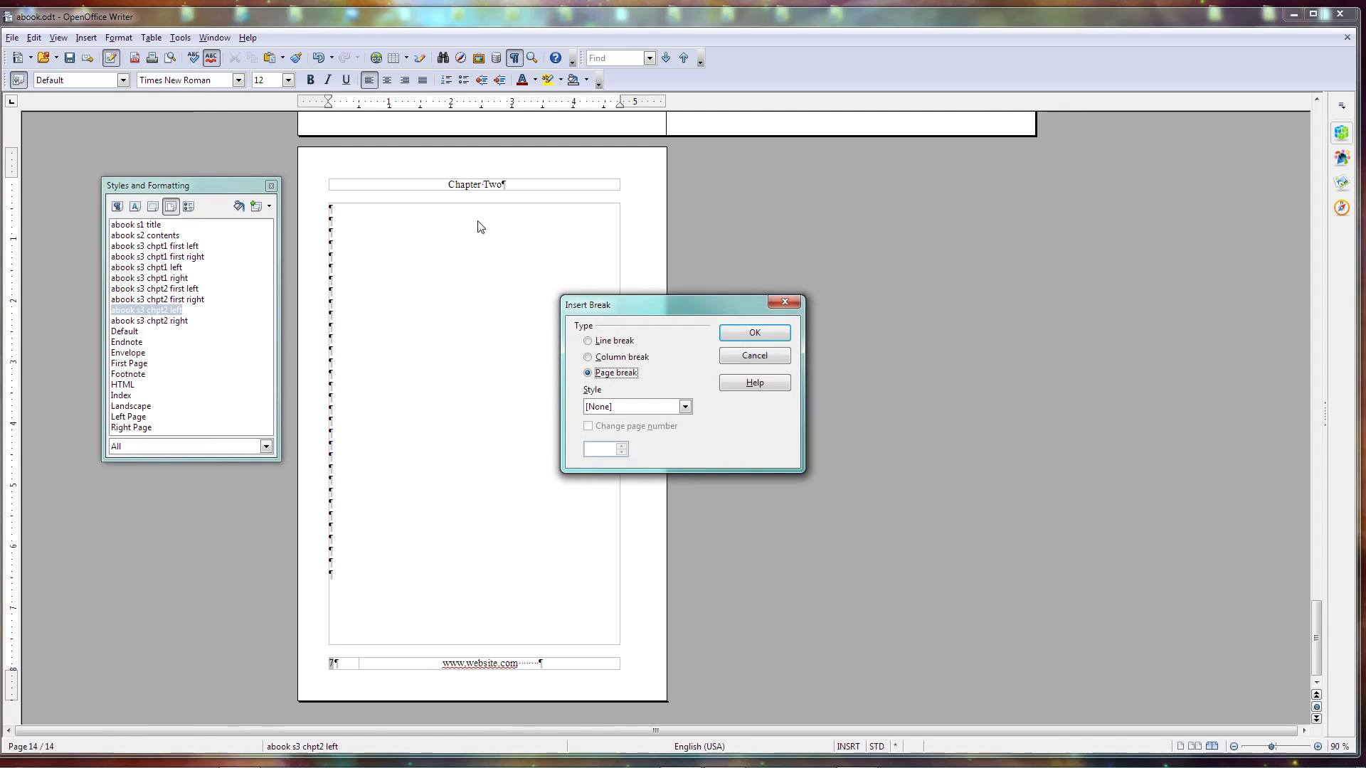
click(685, 407)
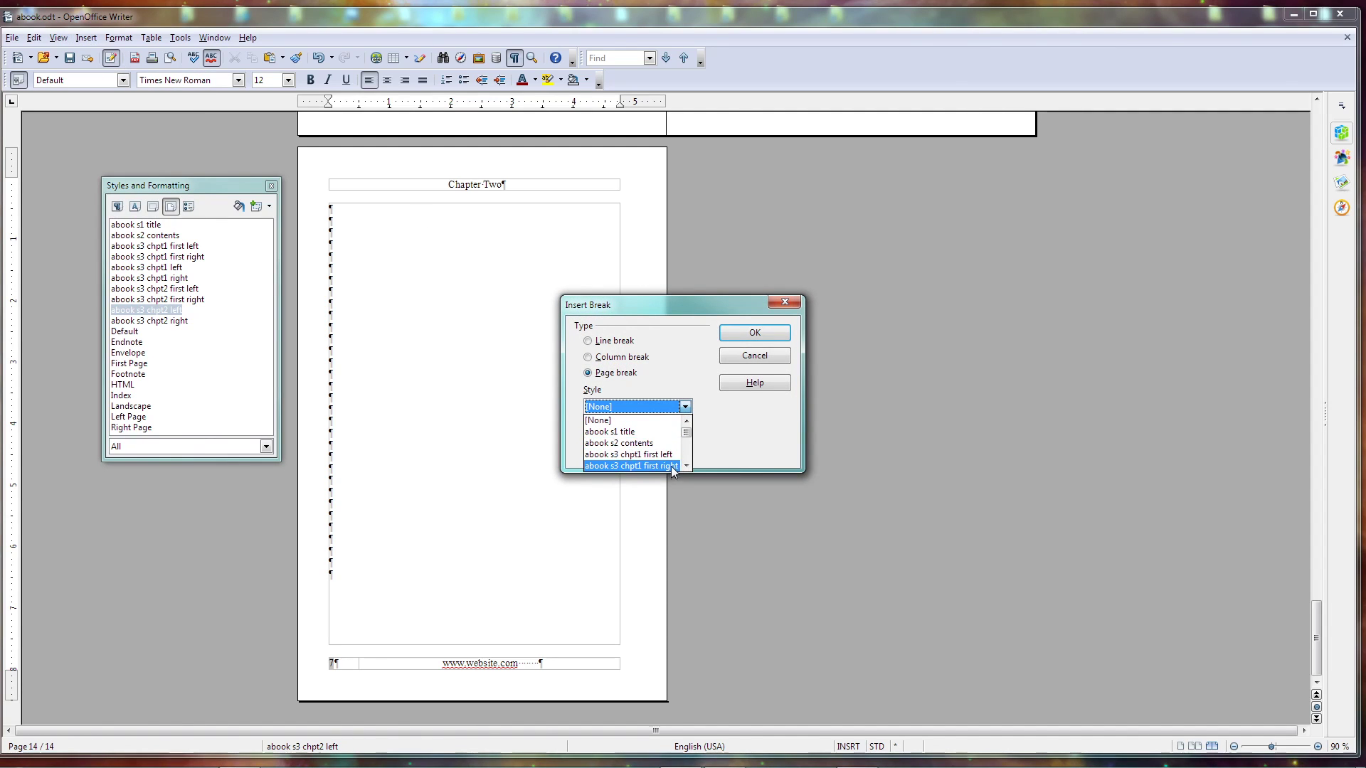
click(673, 466)
click(755, 333)
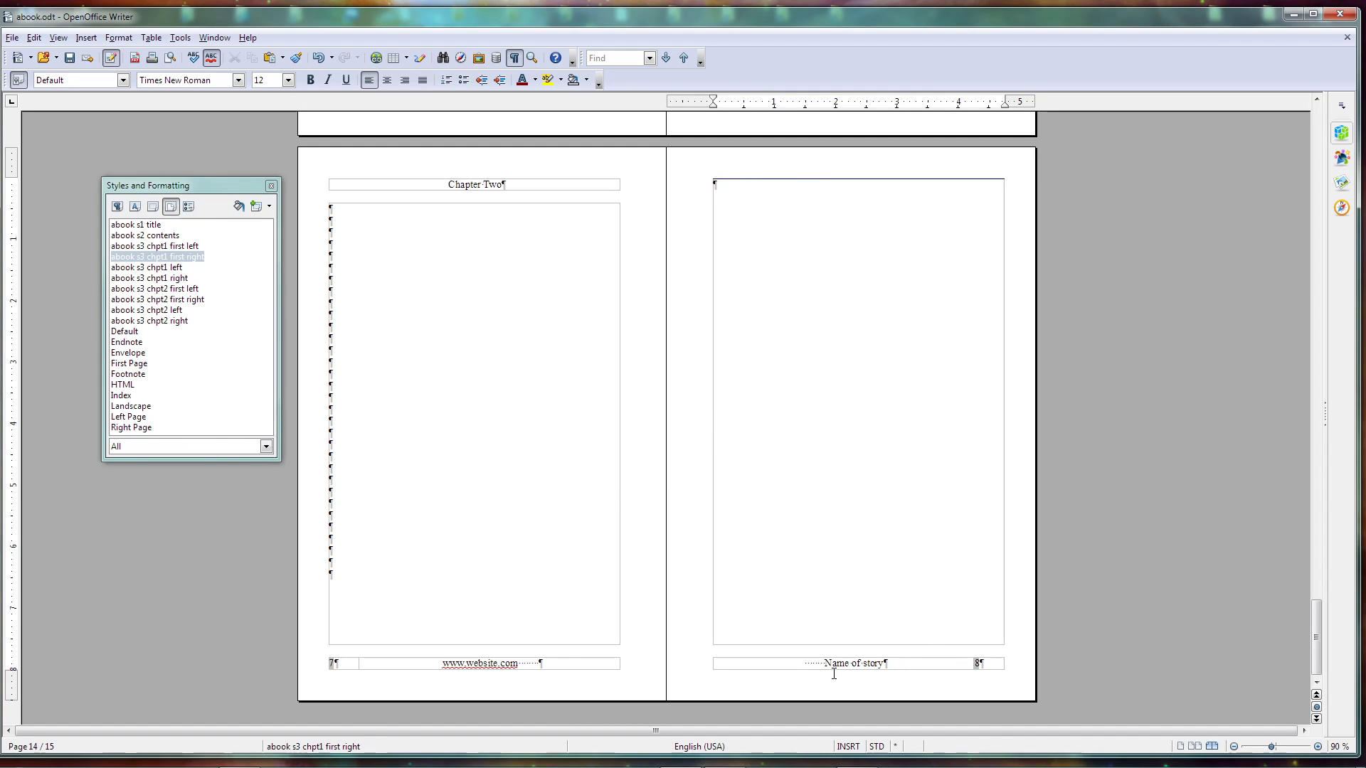
Inspect the format and offset of the page number field in the footer of chapter one's left start page.
scroll(989, 662, up, 6)
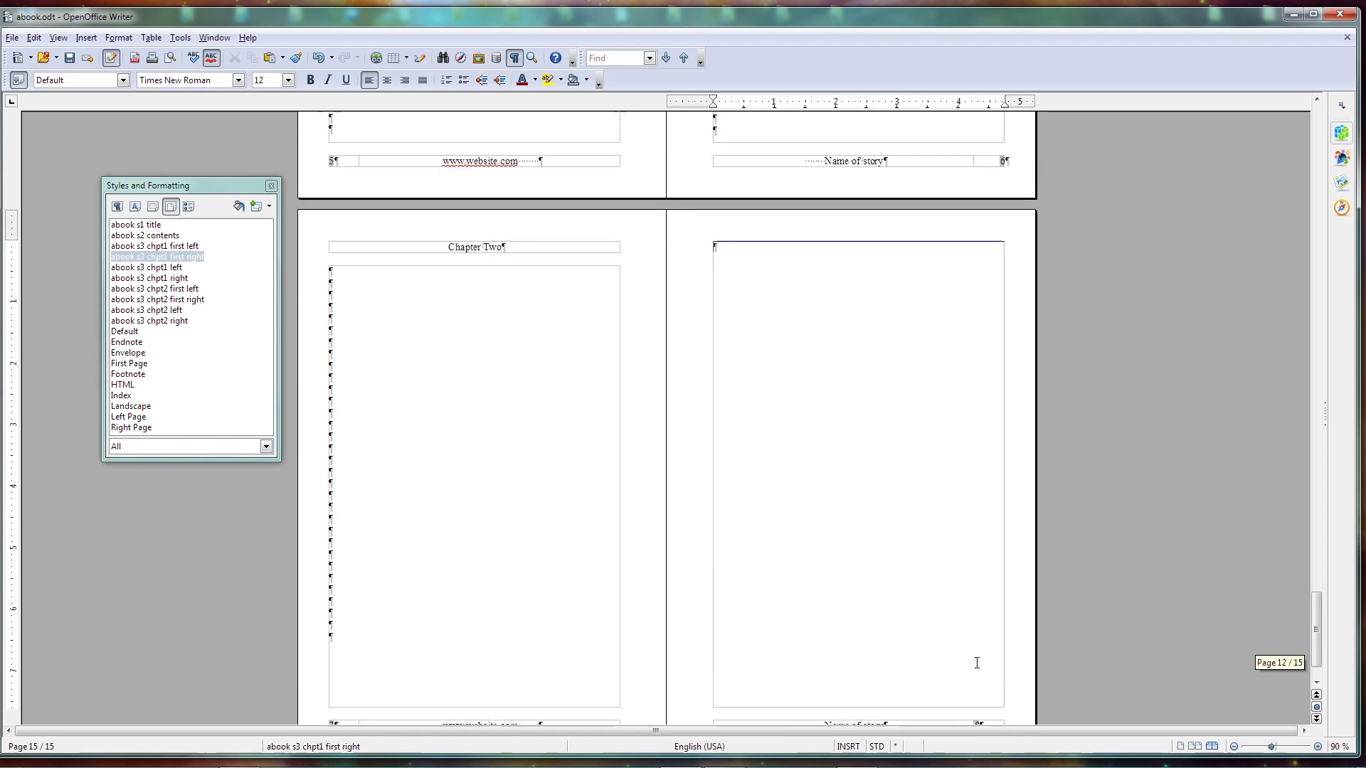
scroll(997, 269, up, 15)
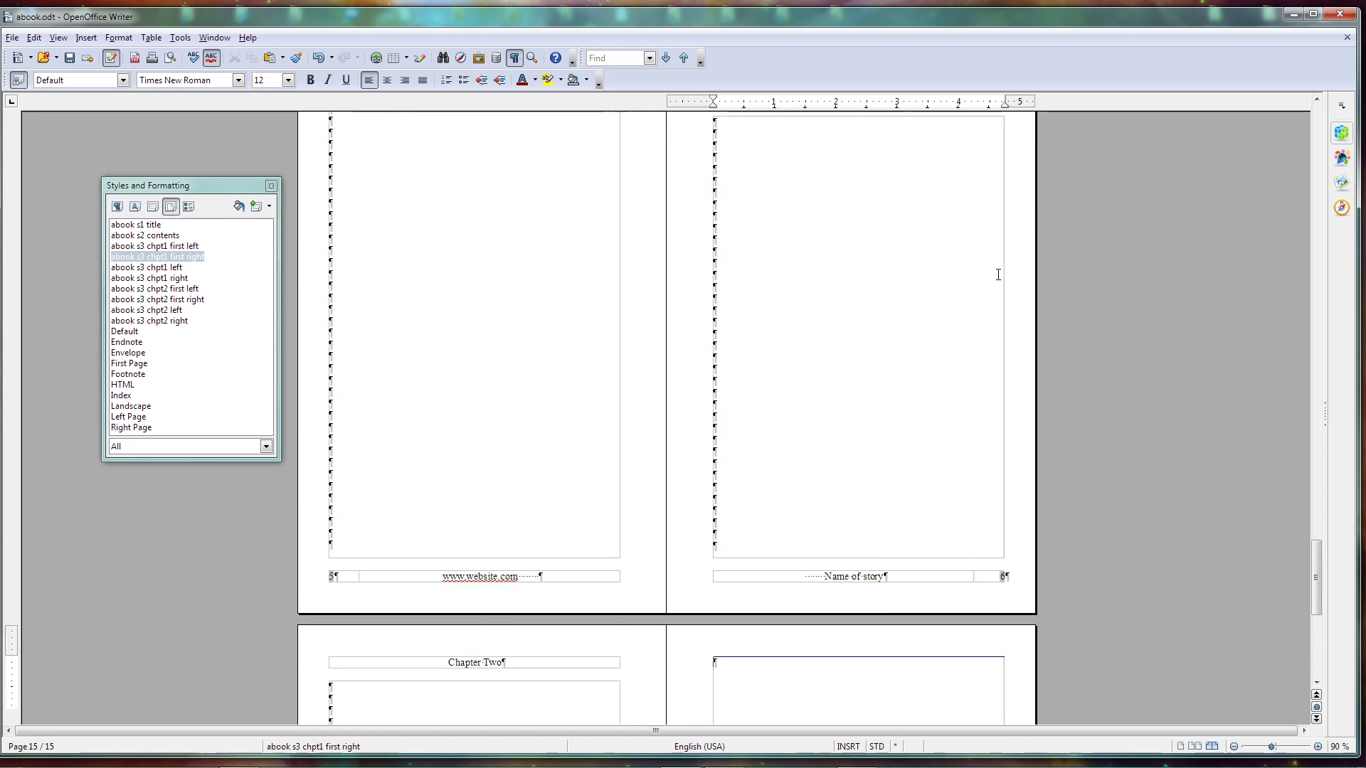
scroll(964, 297, up, 20)
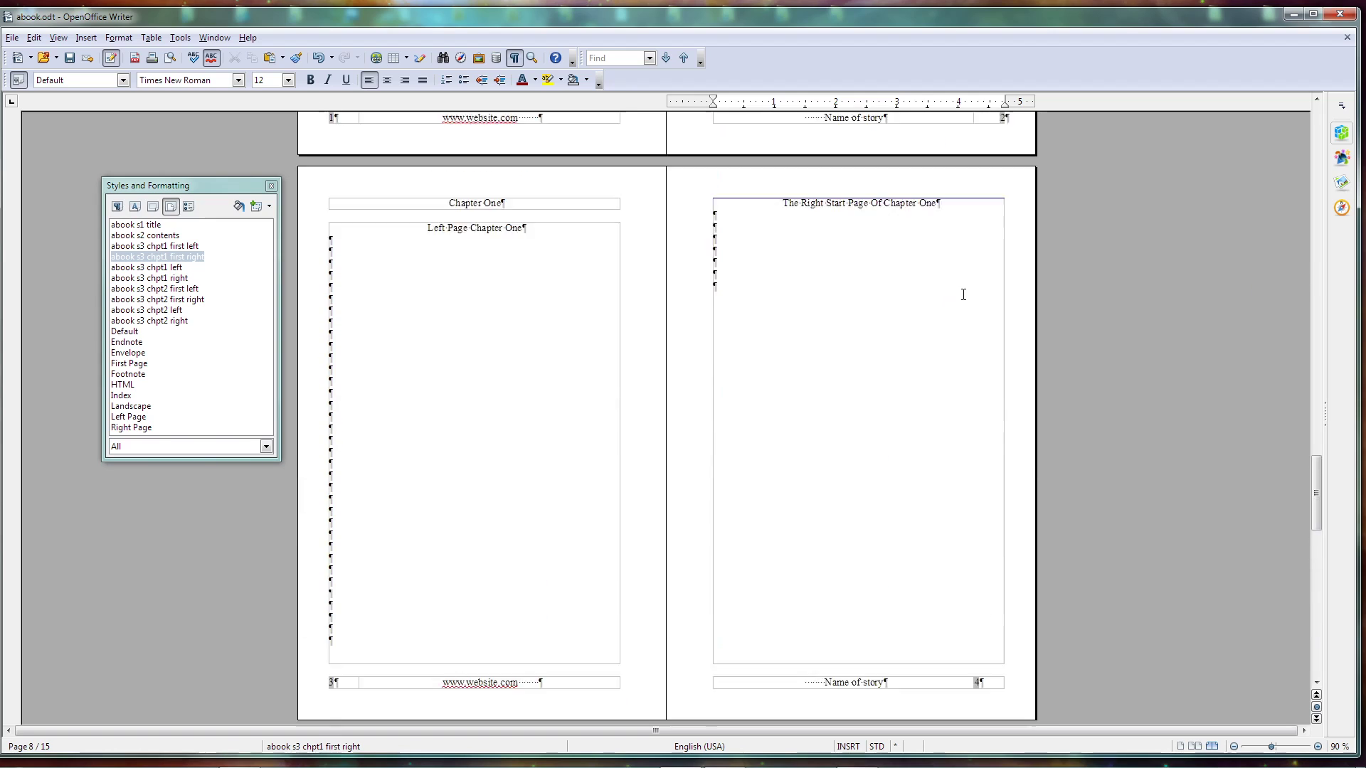
scroll(967, 298, up, 3)
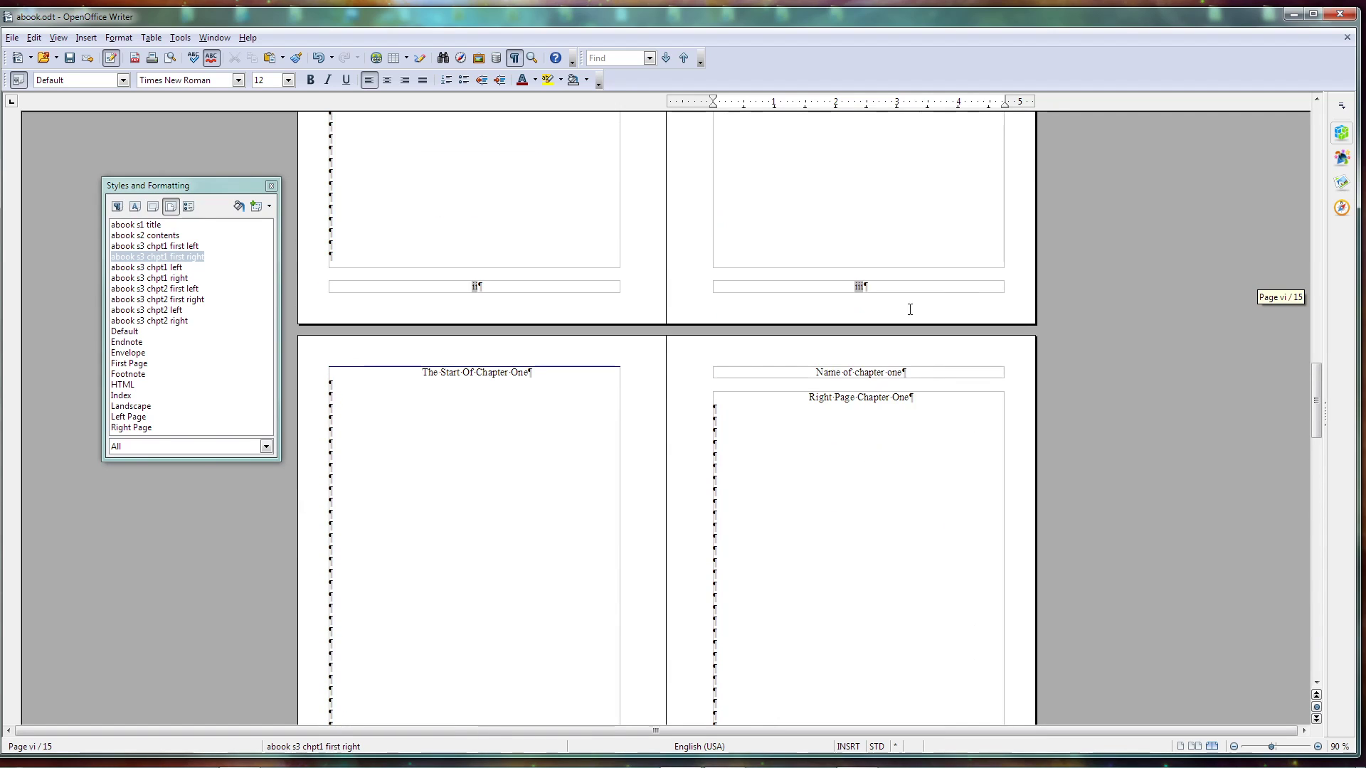
scroll(785, 274, down, 11)
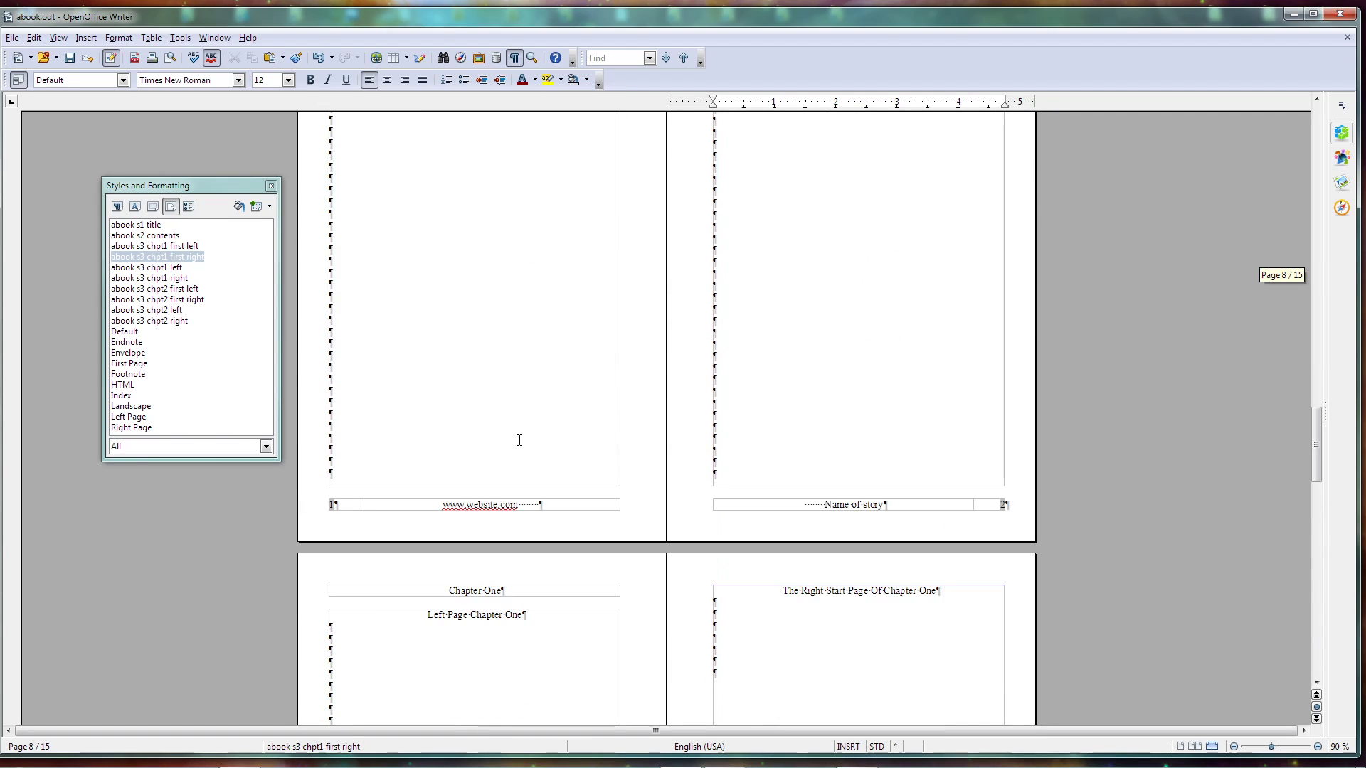
click(329, 505)
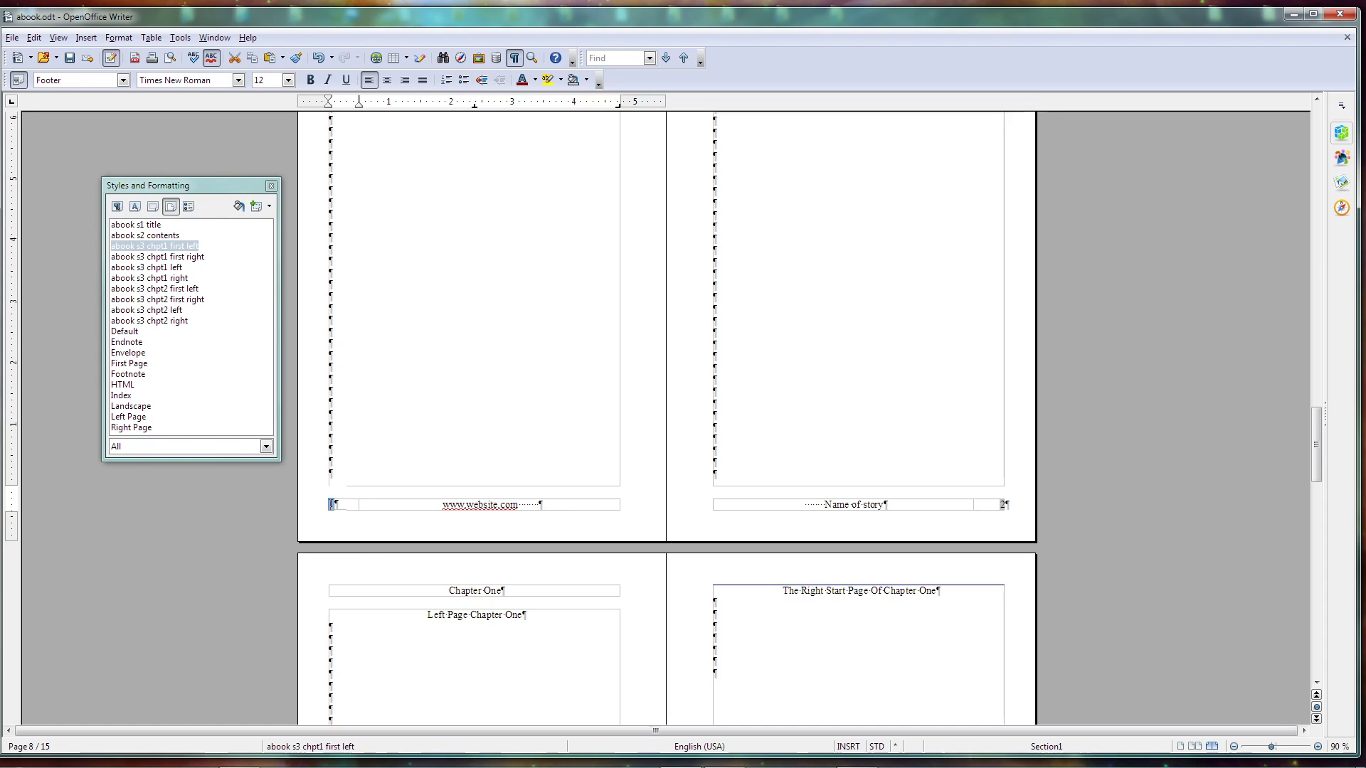
double_click(331, 505)
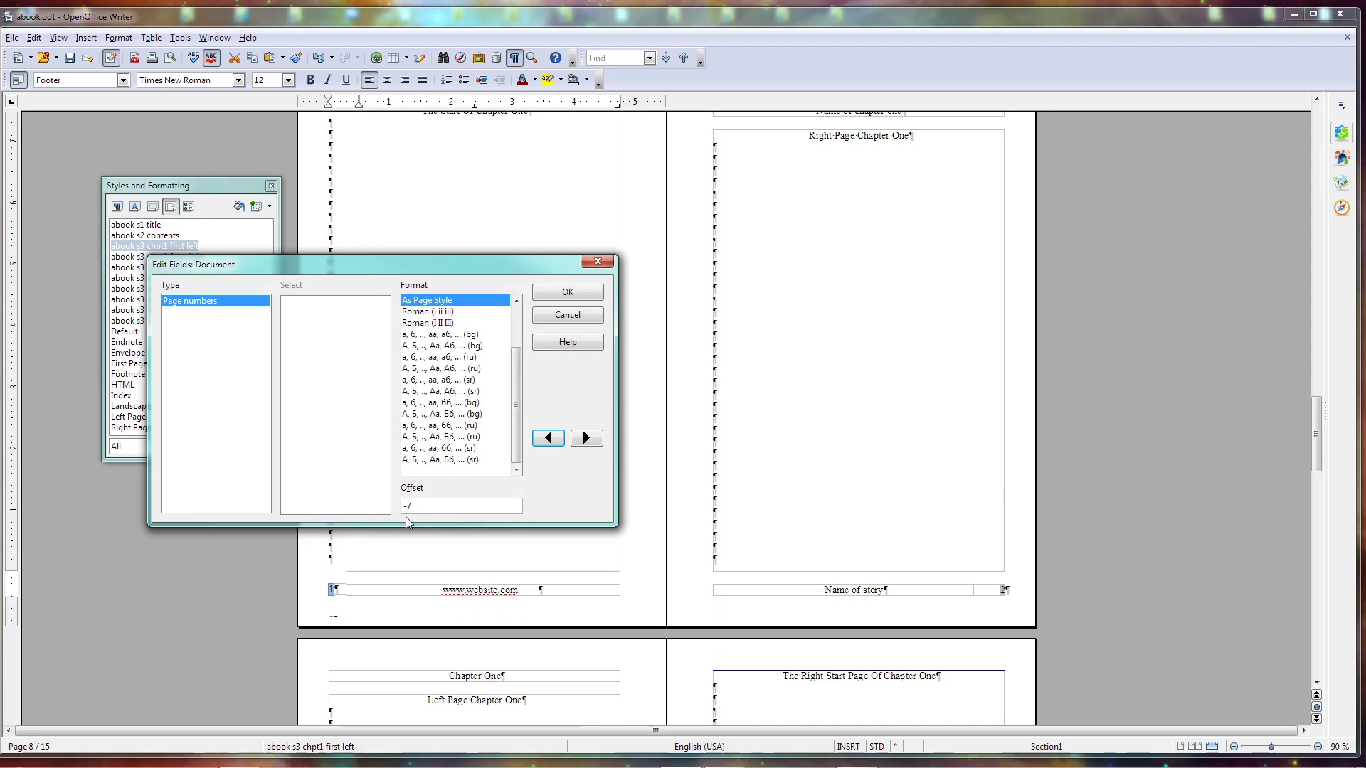
click(570, 318)
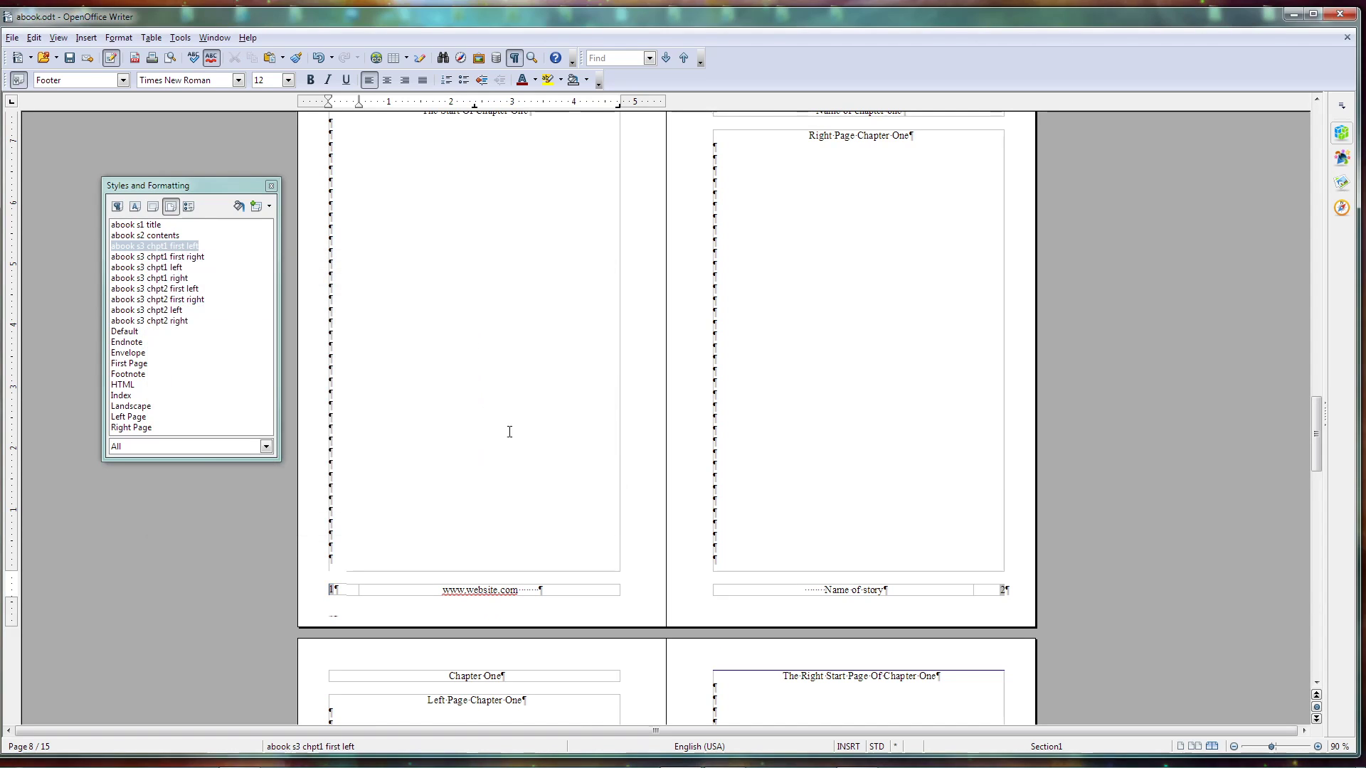
Review the headers, footers and page numbering across the whole book, from the title page to the last page.
scroll(484, 432, up, 5)
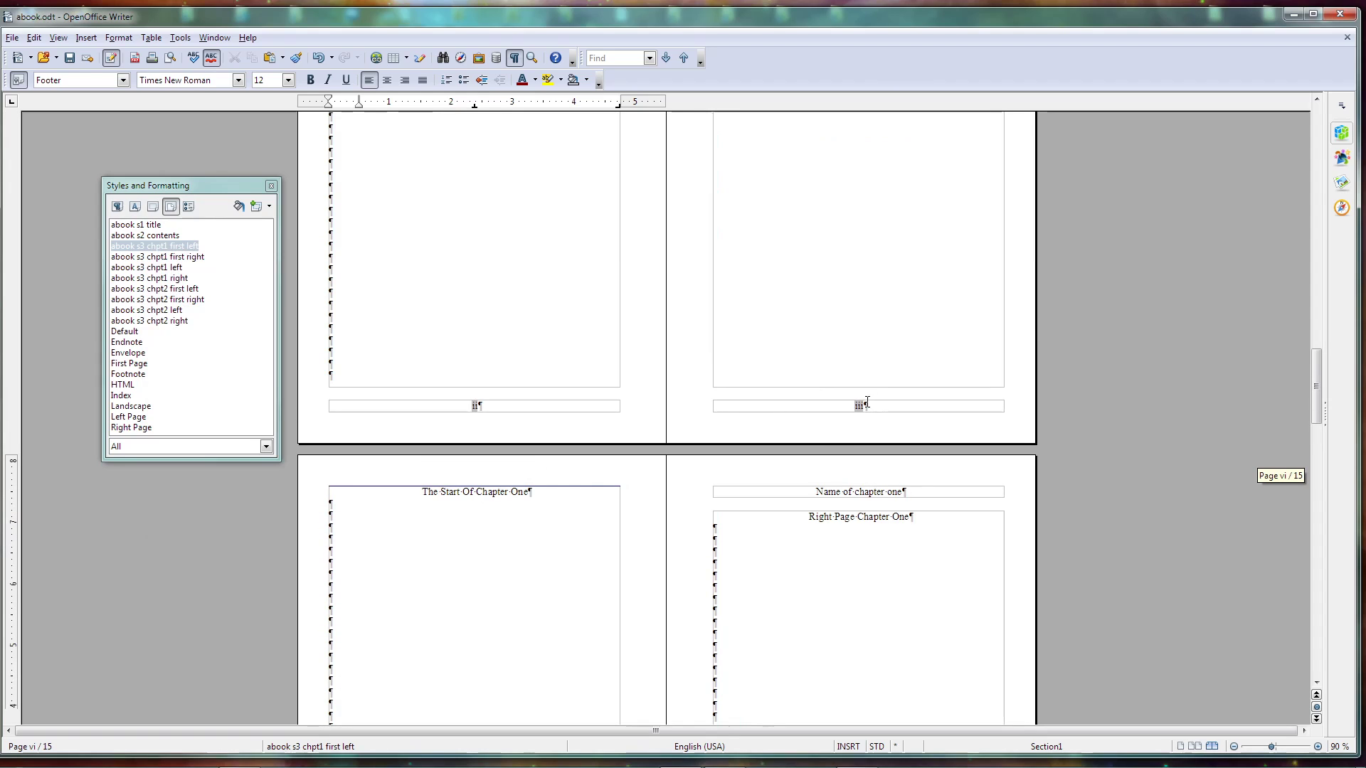
scroll(930, 403, up, 15)
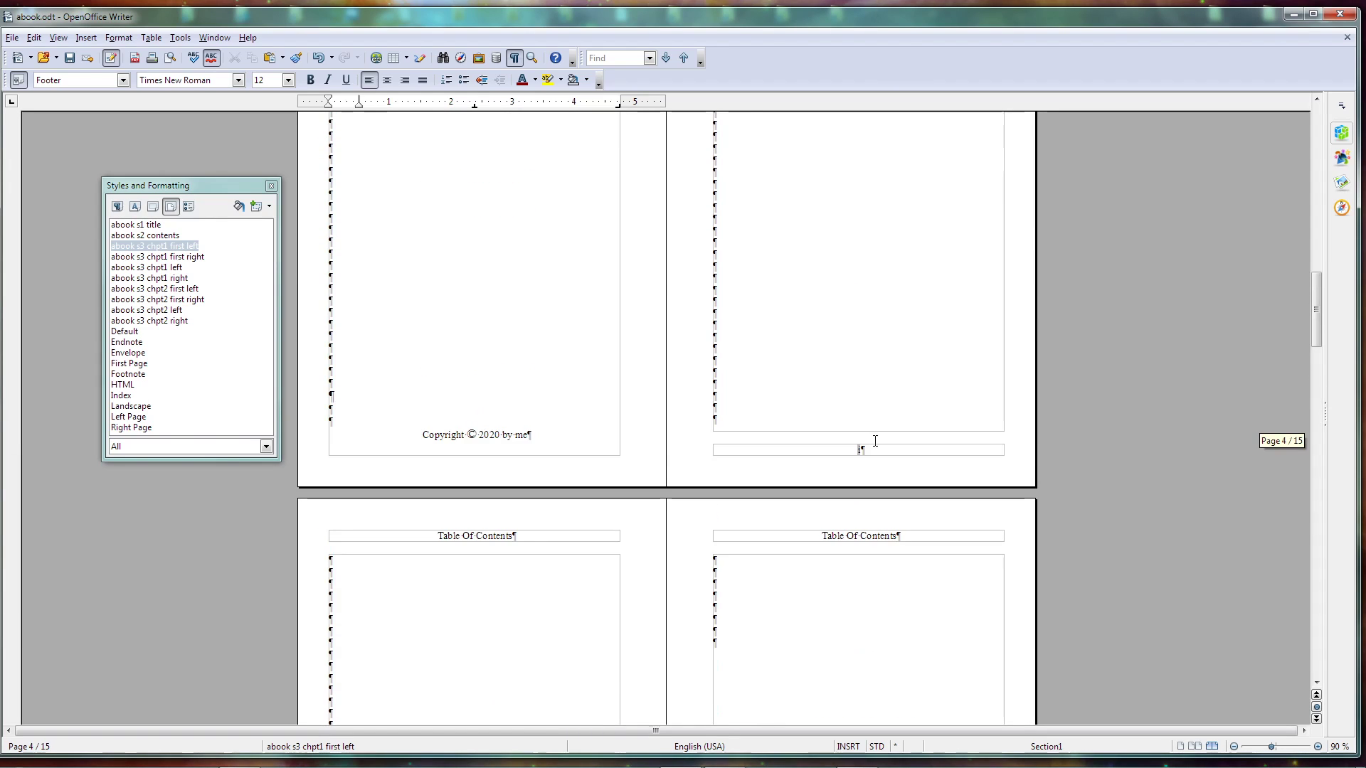
scroll(854, 439, up, 10)
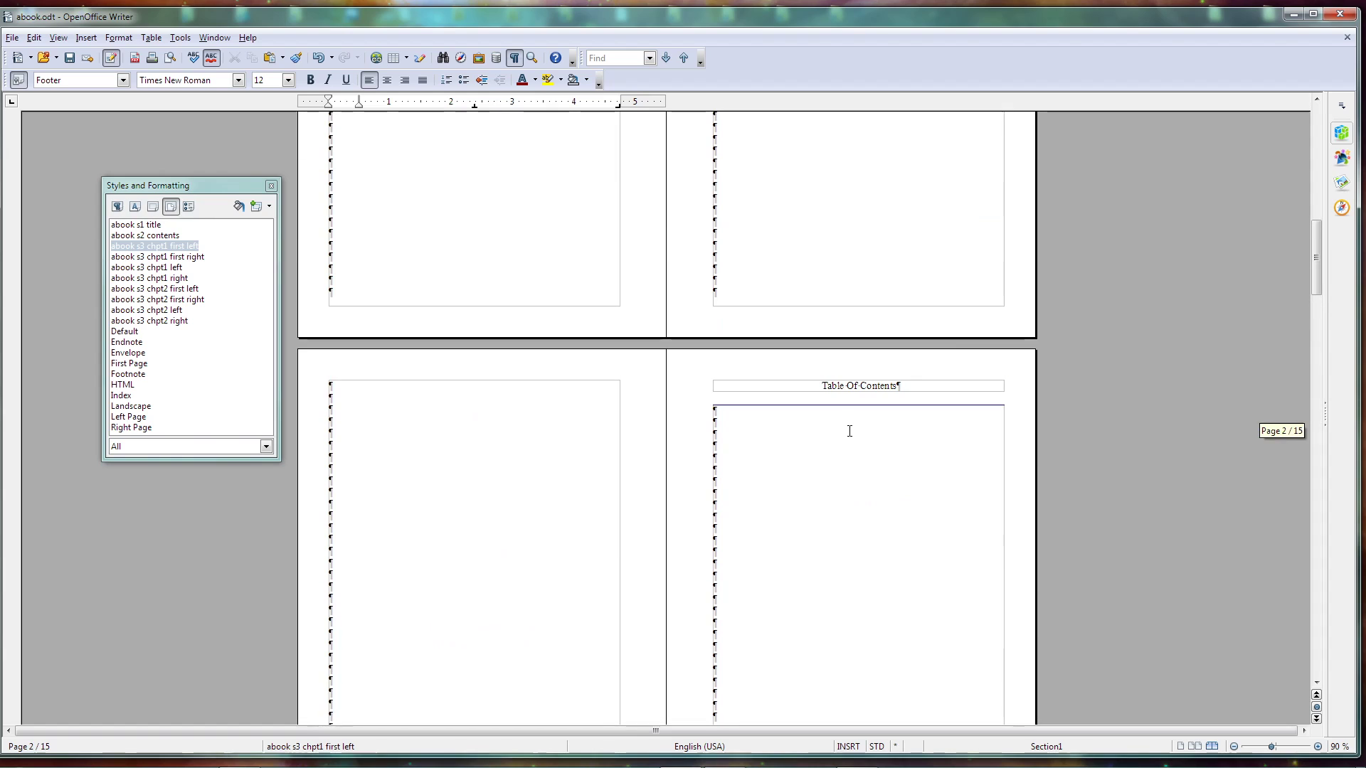
scroll(855, 447, up, 5)
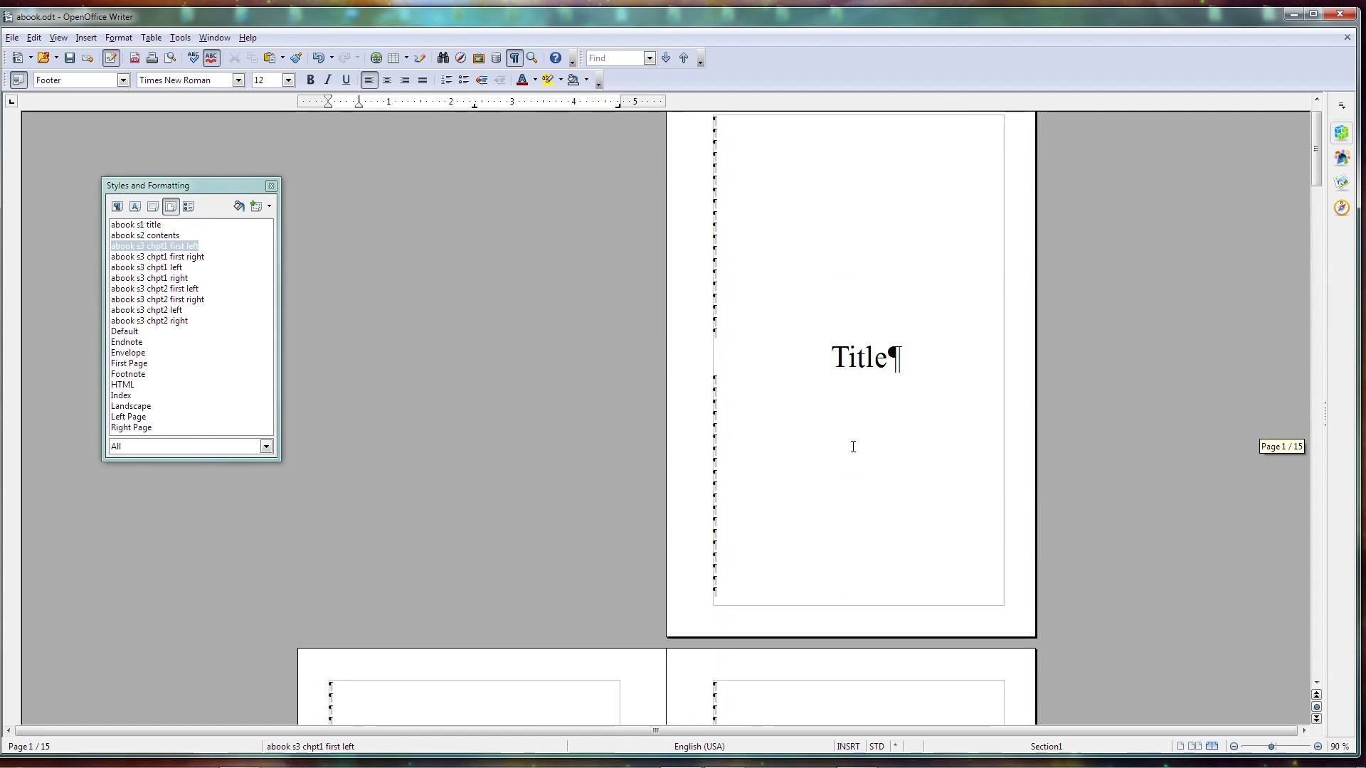
scroll(837, 445, down, 9)
scroll(850, 416, down, 8)
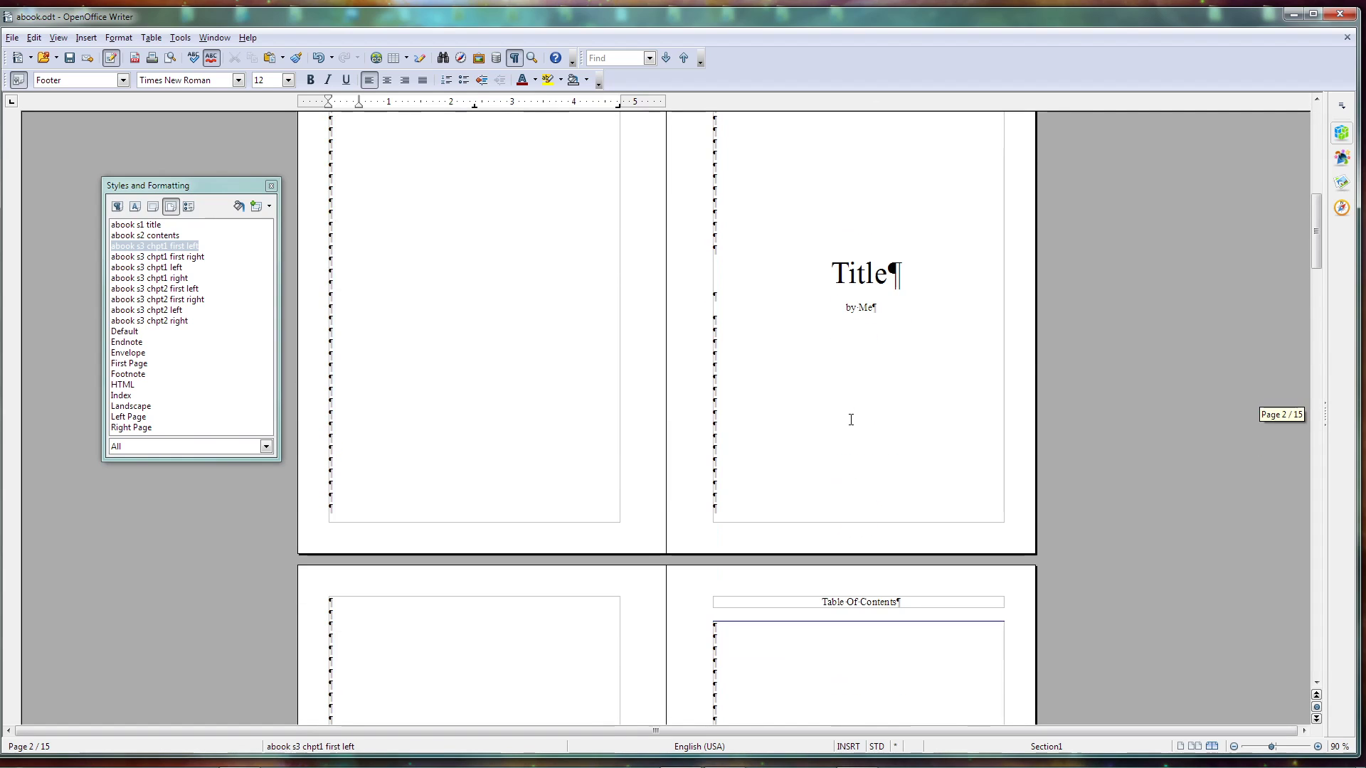
scroll(694, 434, down, 15)
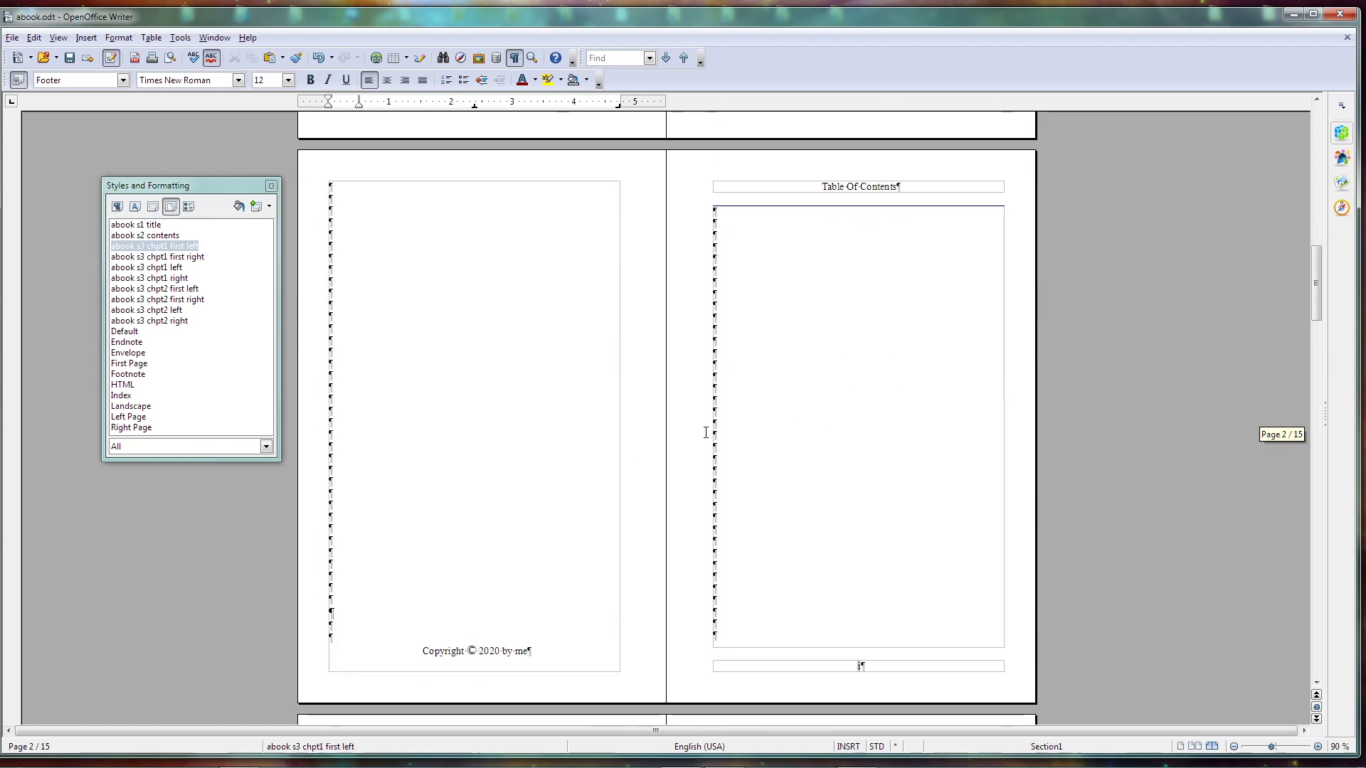
scroll(715, 425, down, 4)
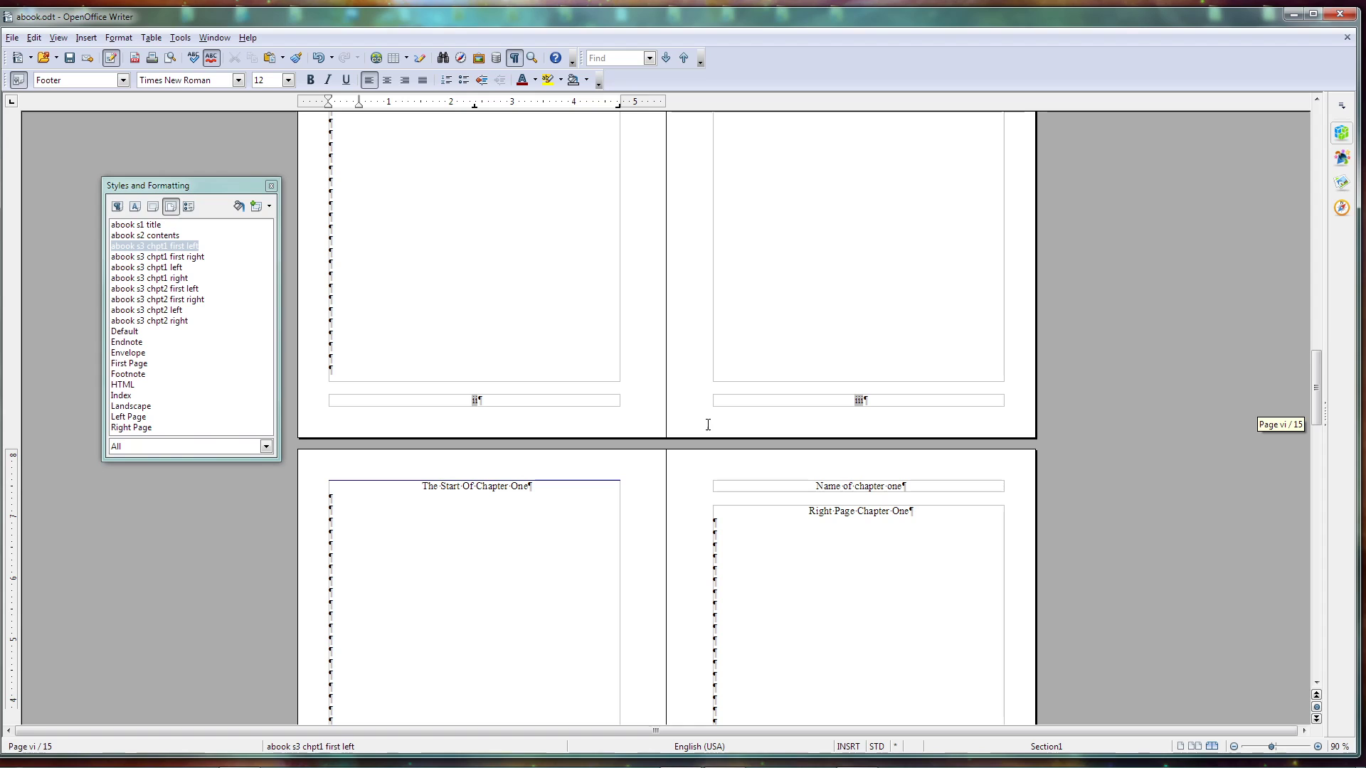
scroll(832, 423, down, 8)
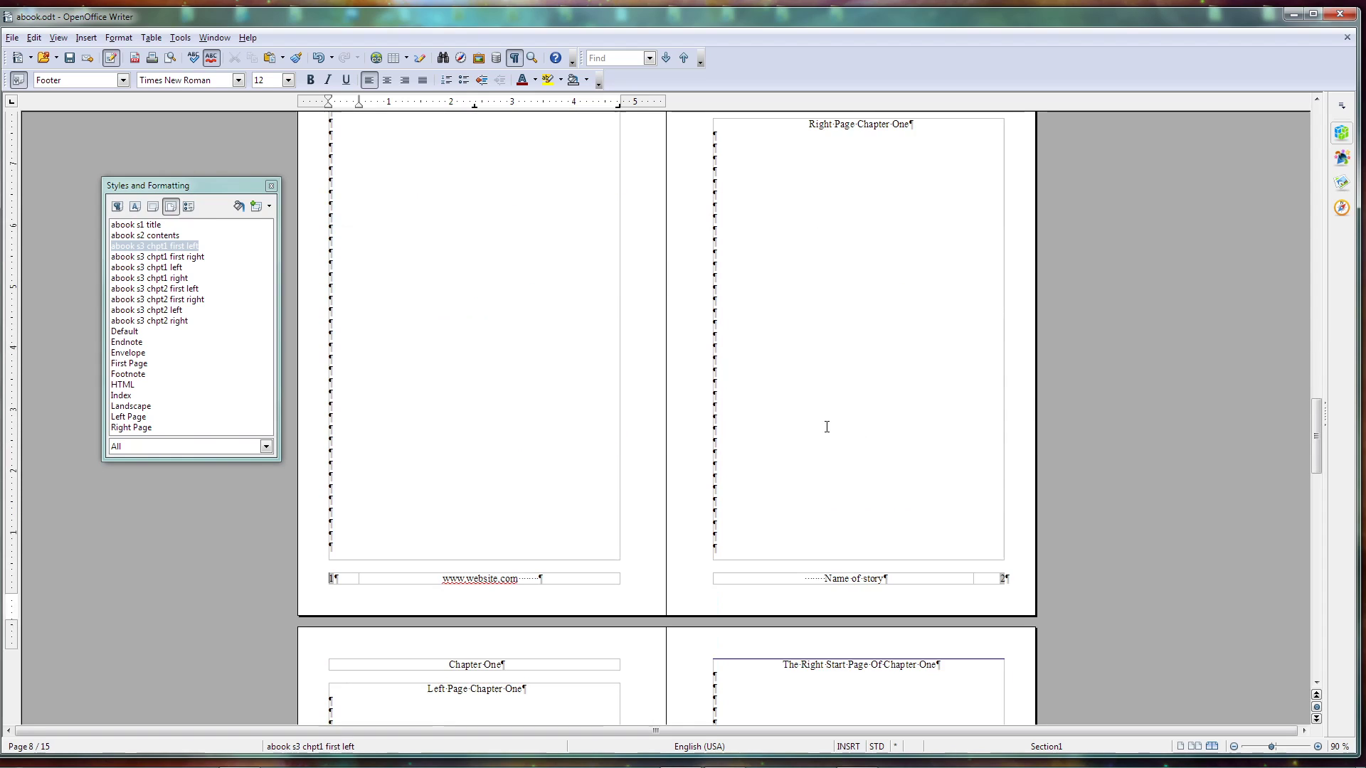
scroll(658, 448, down, 3)
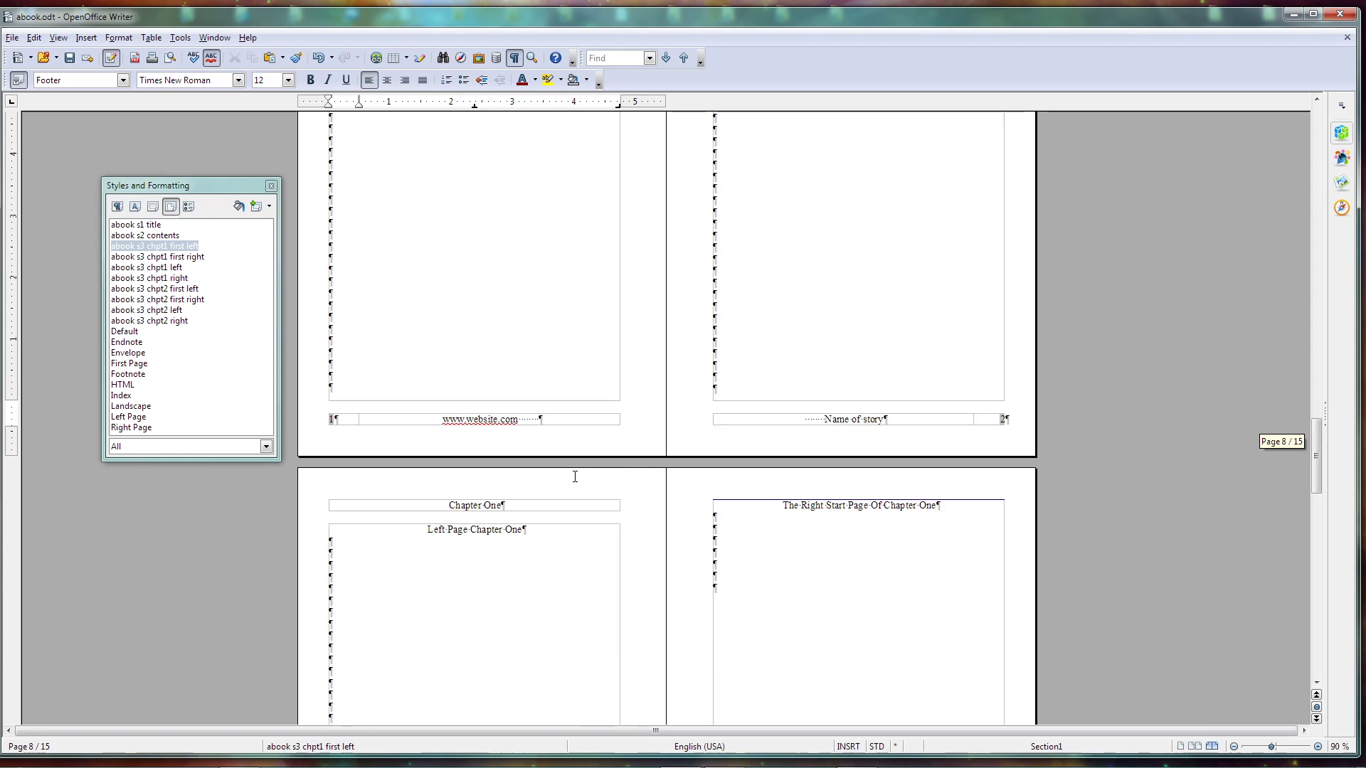
scroll(636, 467, down, 4)
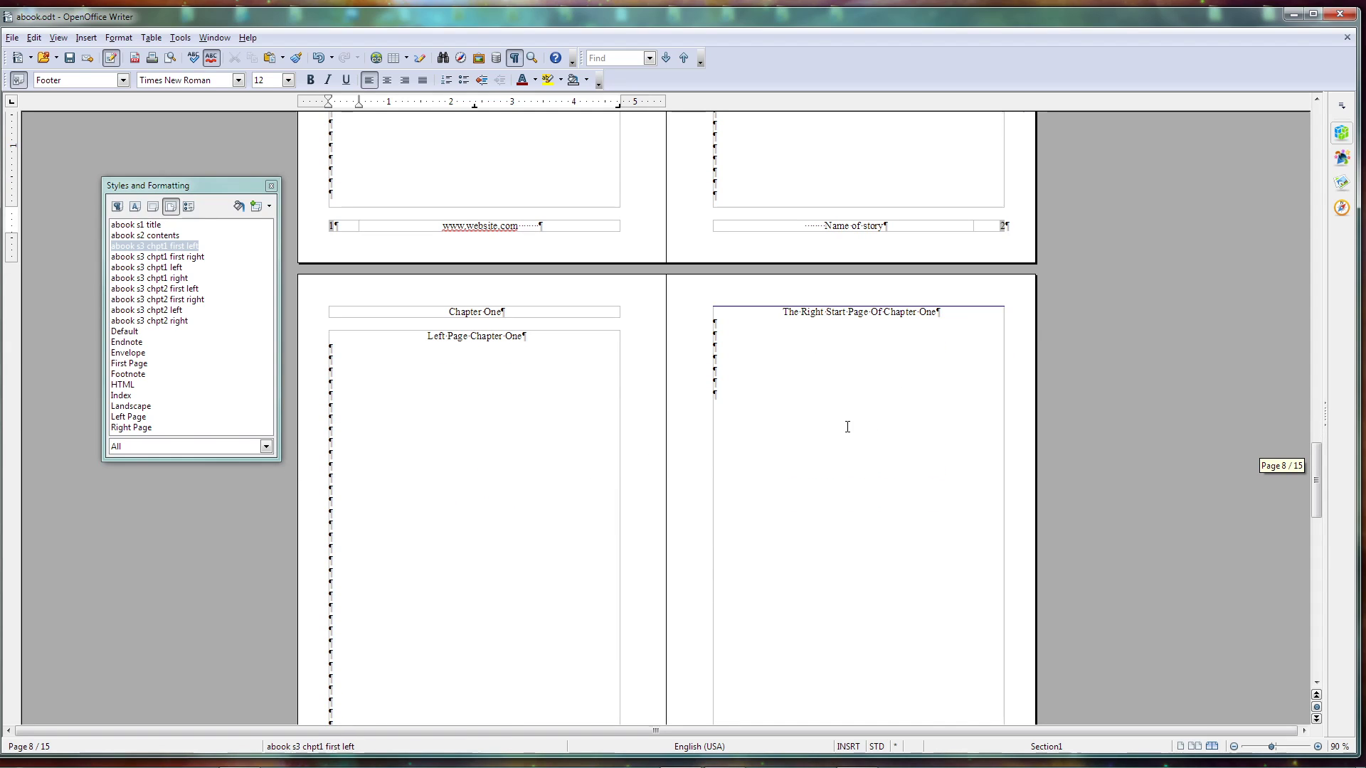
scroll(738, 453, down, 9)
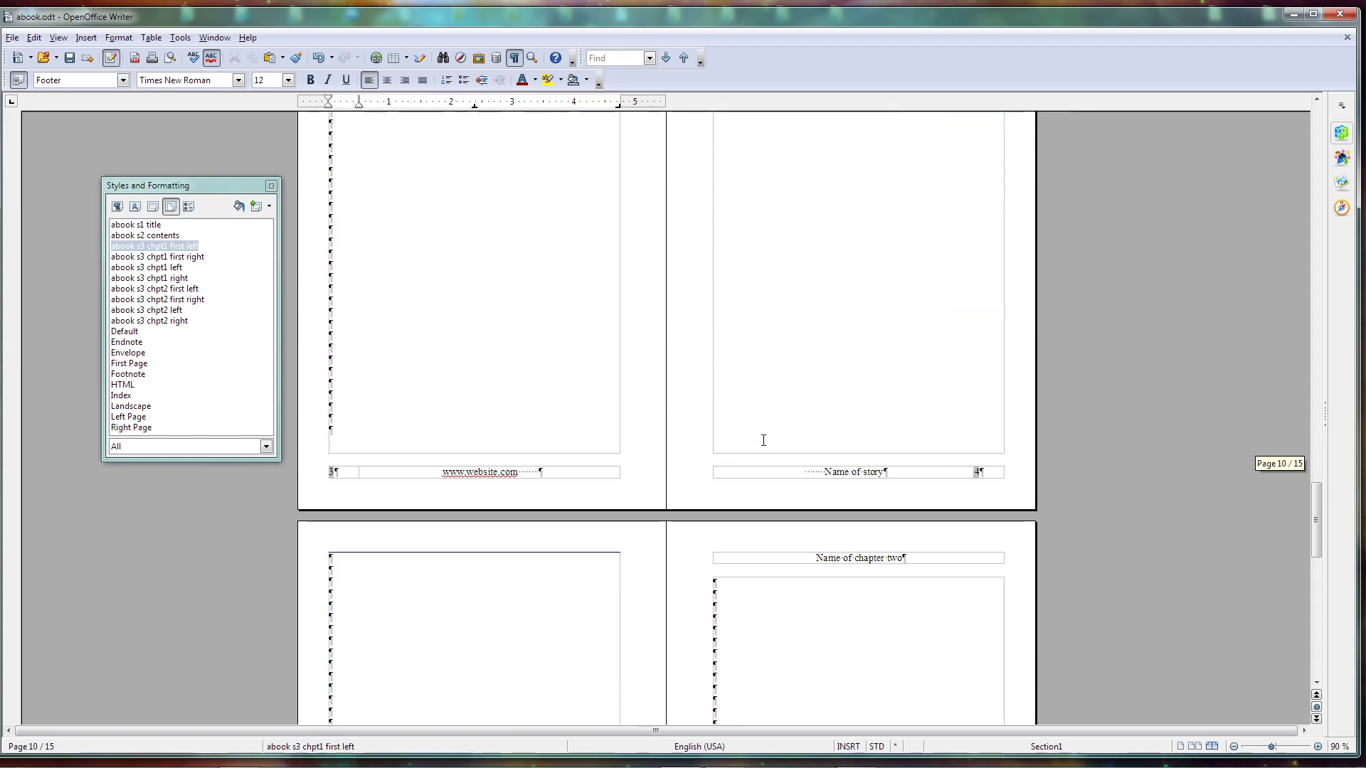
scroll(608, 486, down, 15)
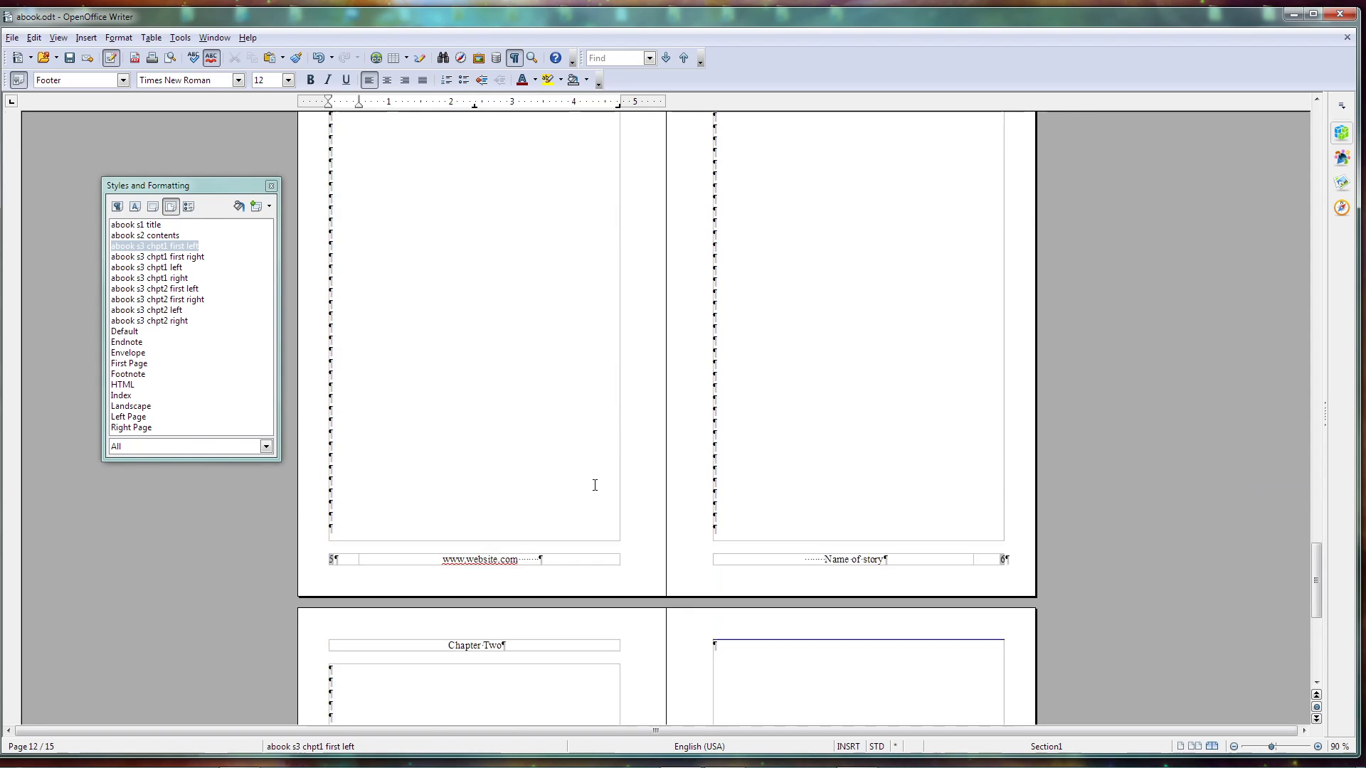
scroll(598, 481, down, 3)
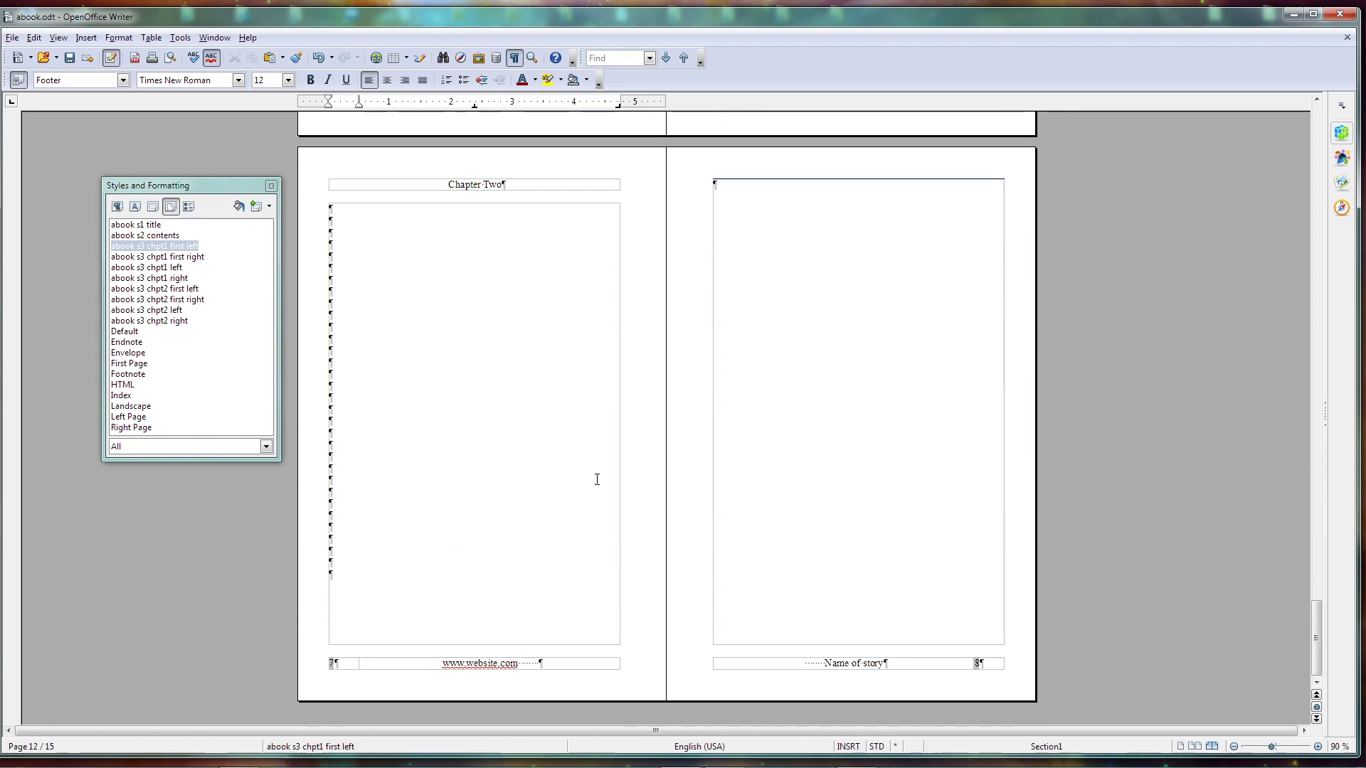